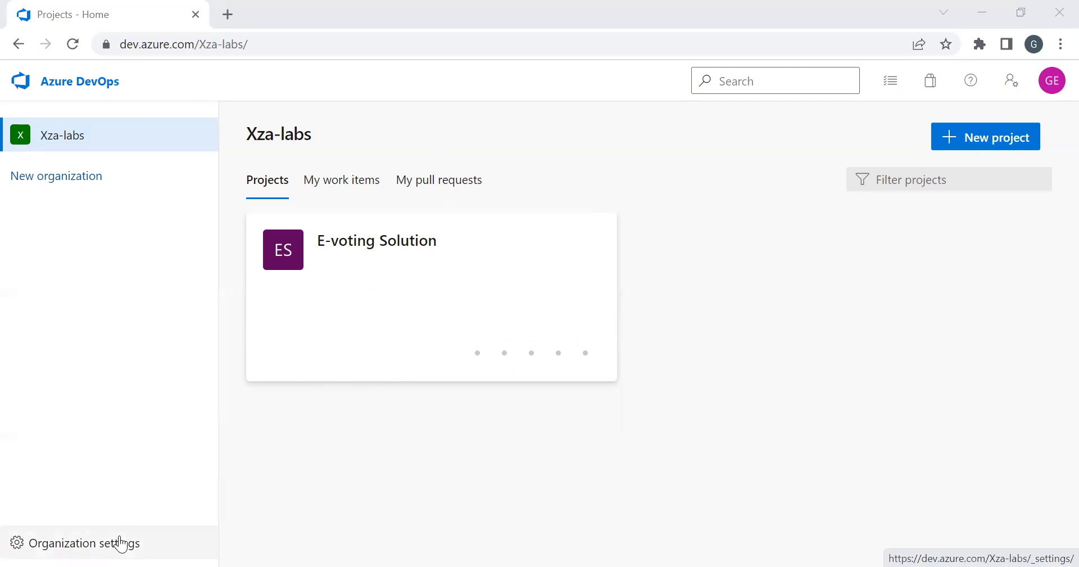
Open the Boards process settings of the Xza-labs organization.
left_click(86, 531)
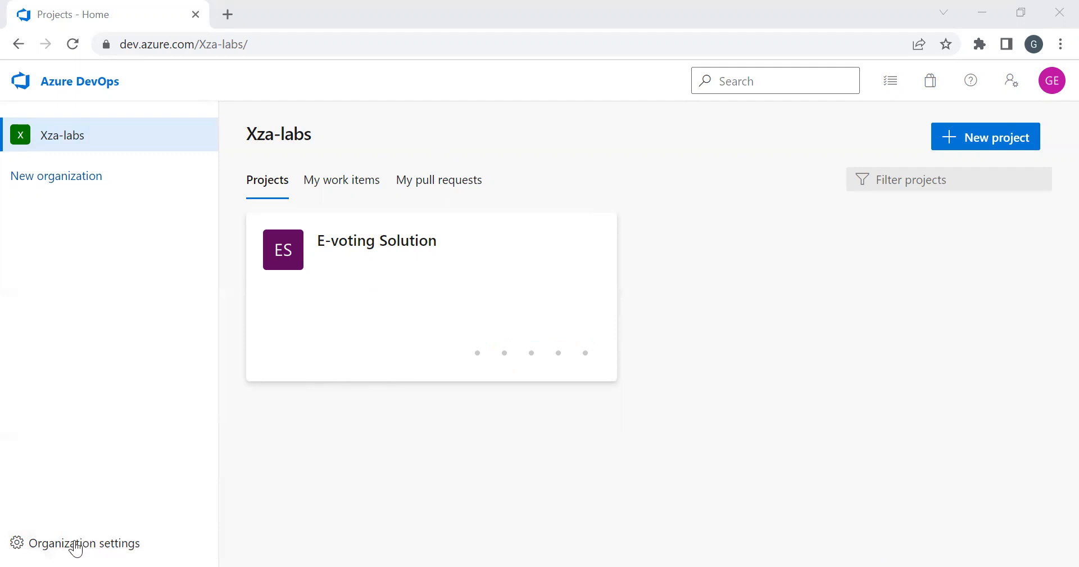
left_click(71, 543)
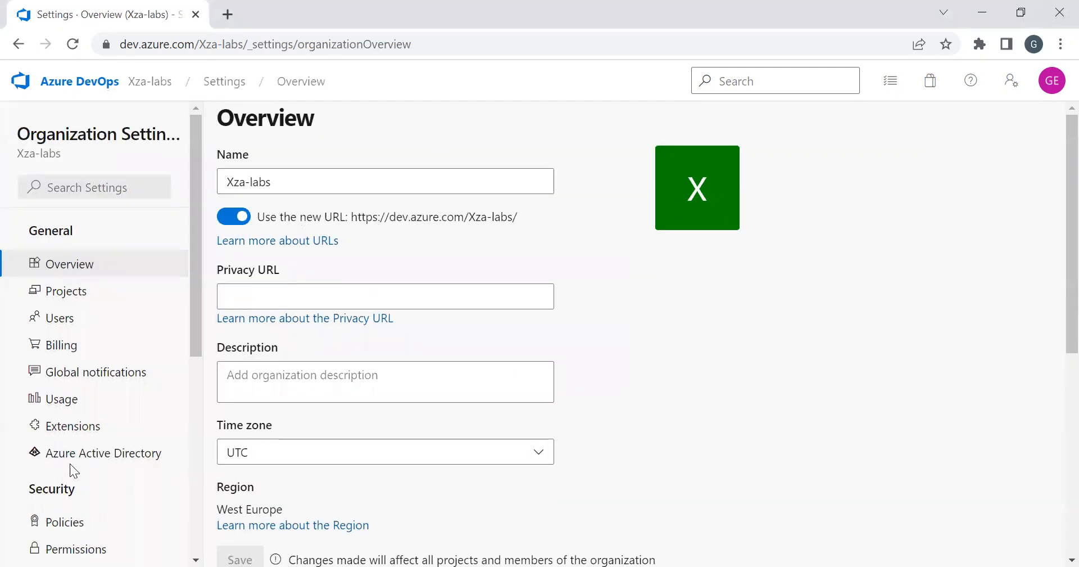
scroll(73, 459, "down", 6)
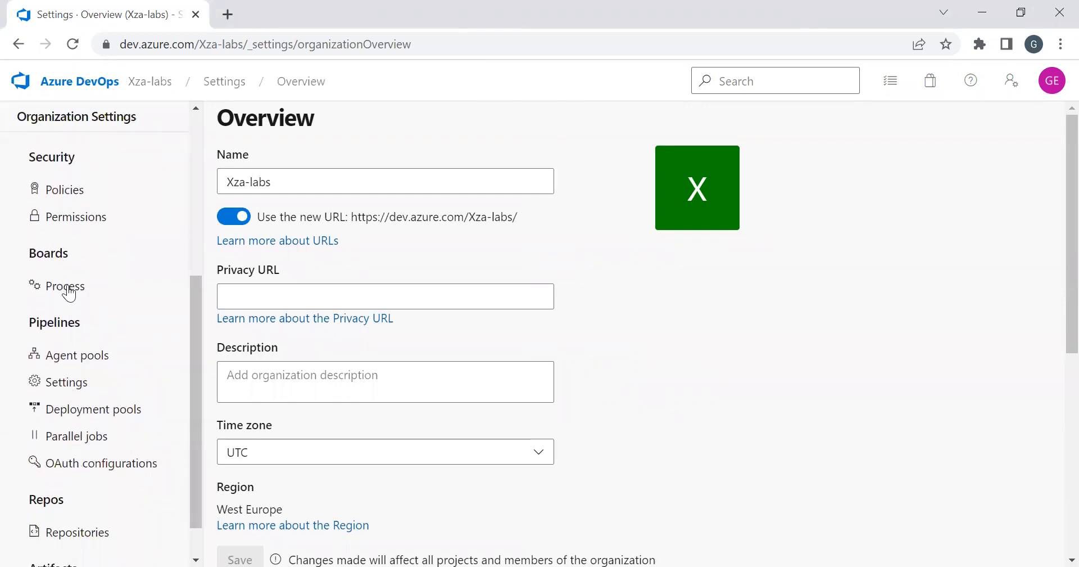
left_click(65, 286)
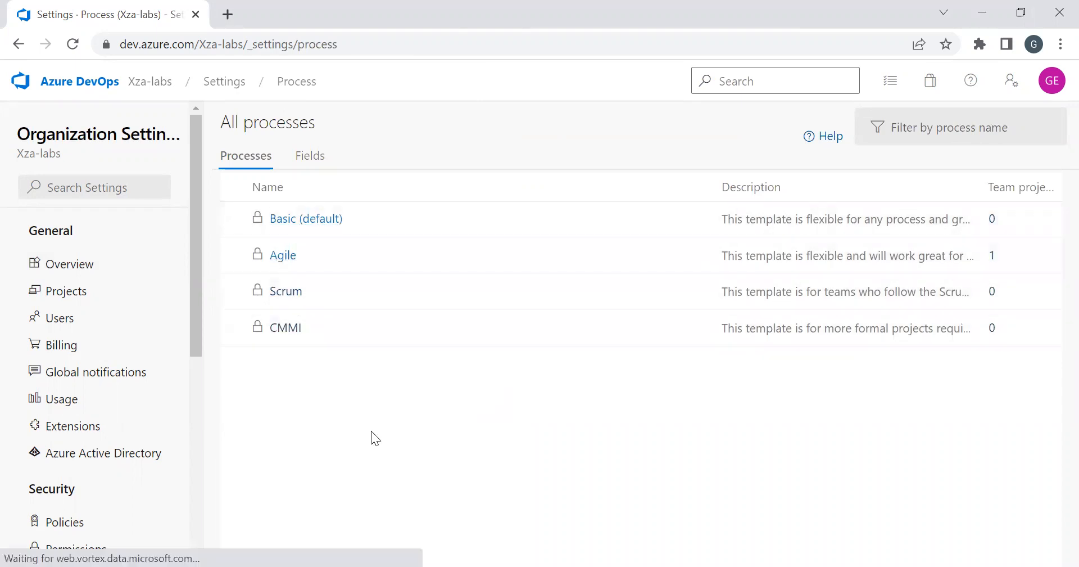
Review the work item types of the Basic, Agile, Scrum and CMMI processes one after another.
left_click(294, 221)
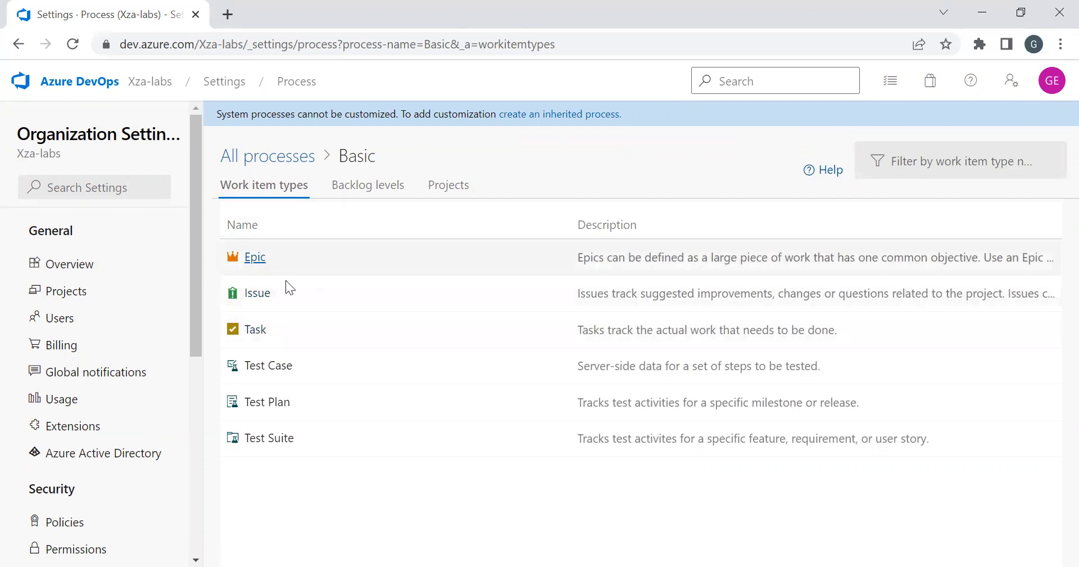
left_click(288, 164)
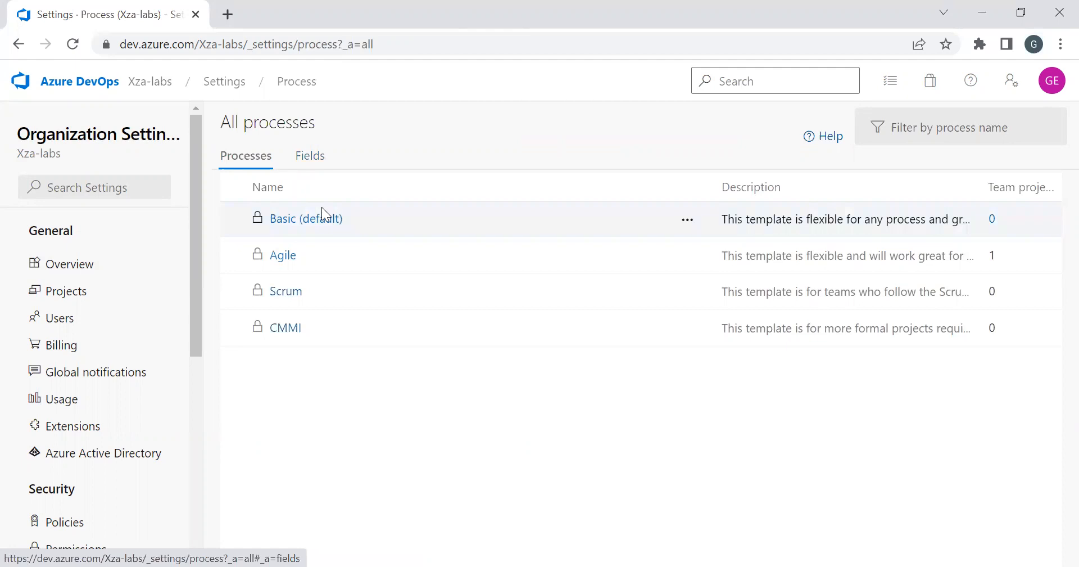
left_click(283, 257)
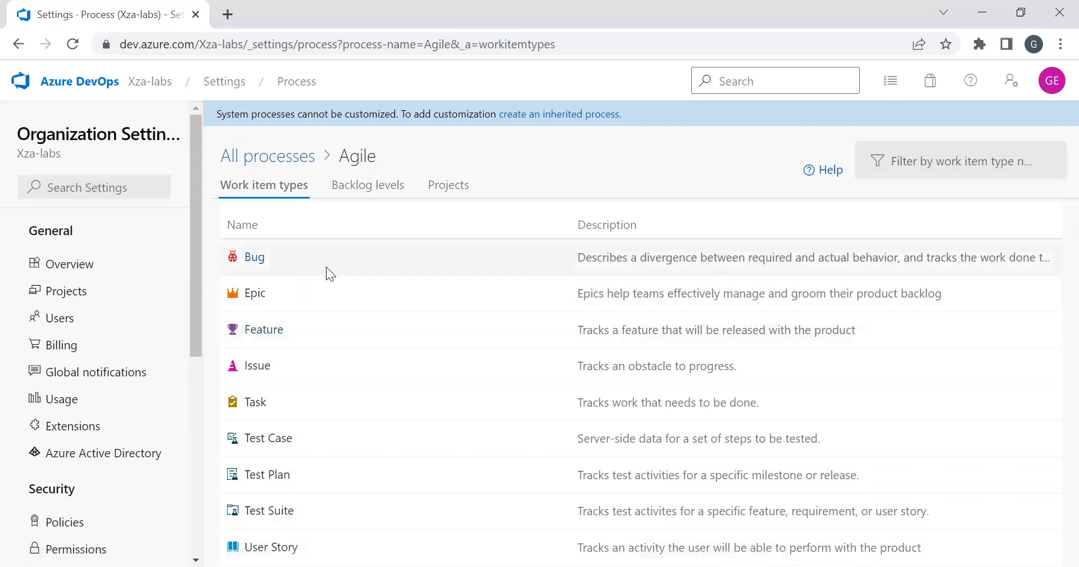
left_click(302, 159)
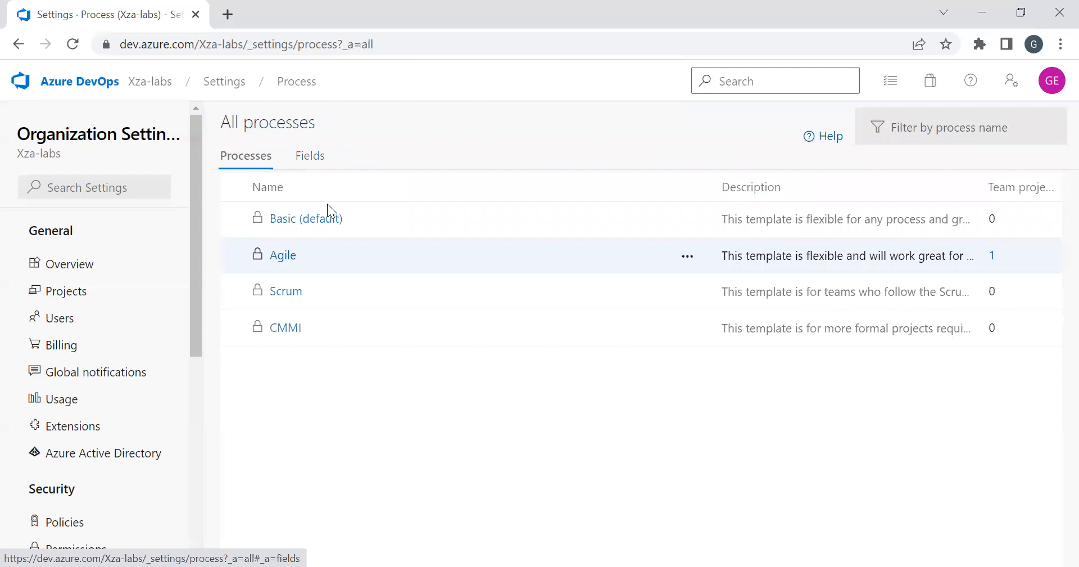
left_click(294, 291)
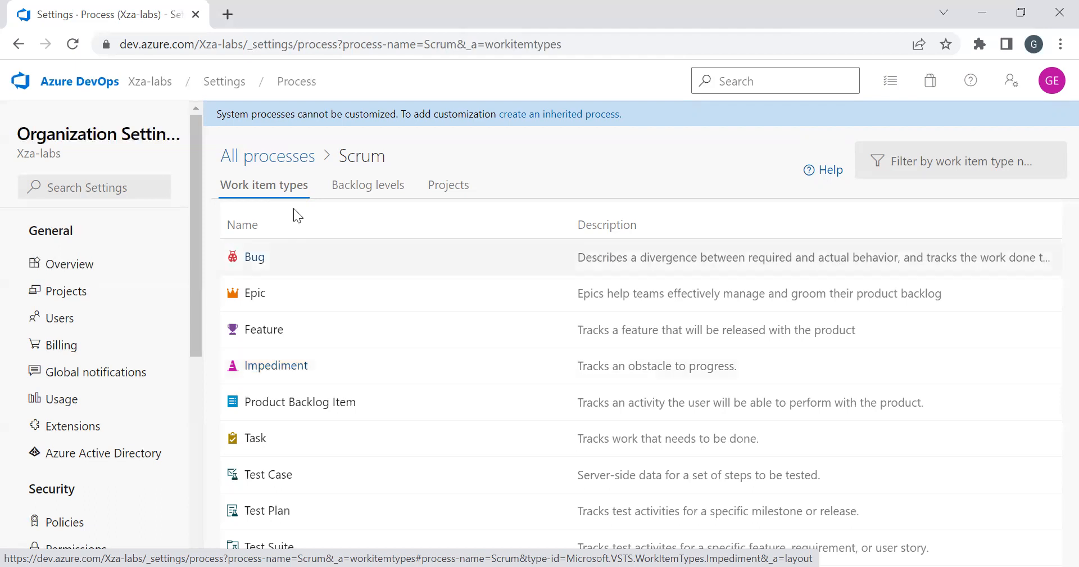
left_click(287, 168)
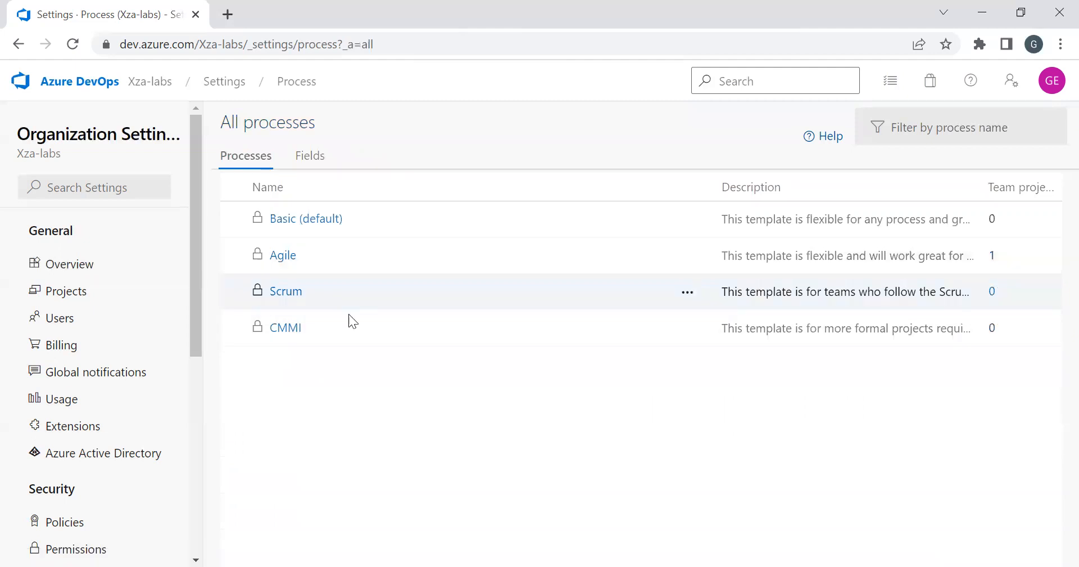
left_click(289, 329)
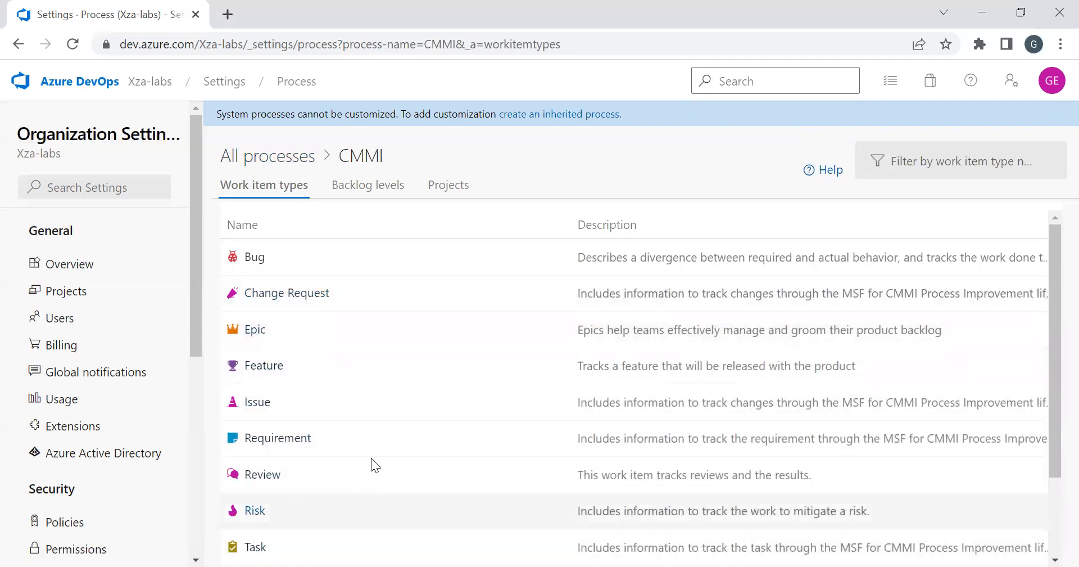
left_click(284, 159)
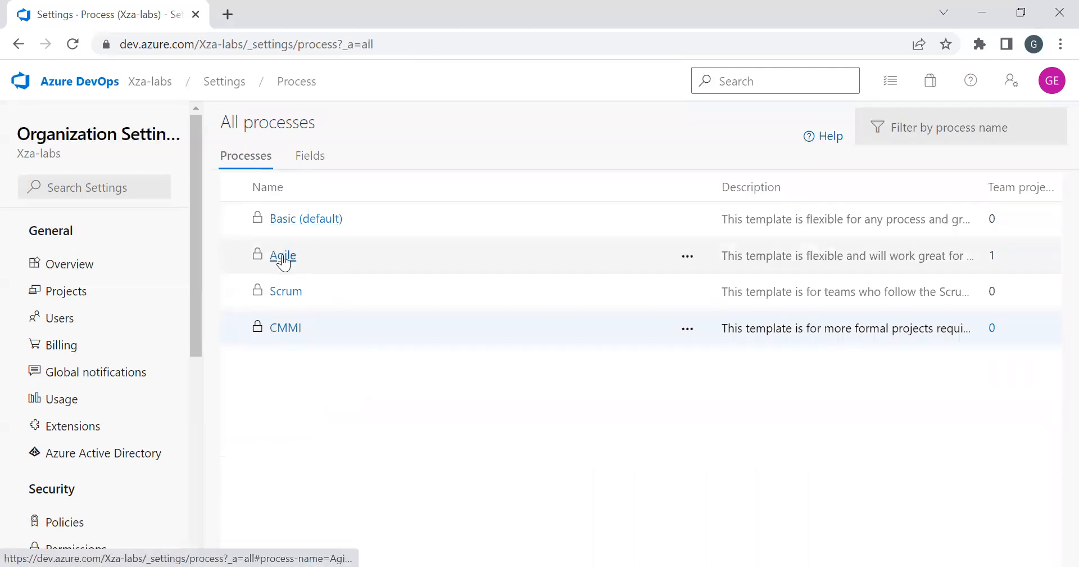
Look up which projects use the Agile process.
left_click(283, 257)
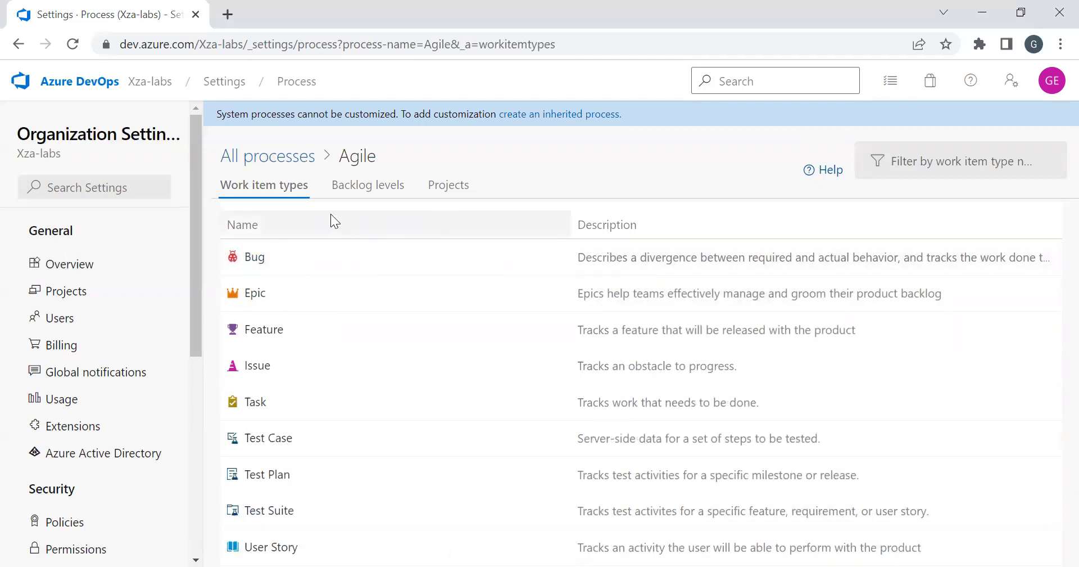
left_click(459, 191)
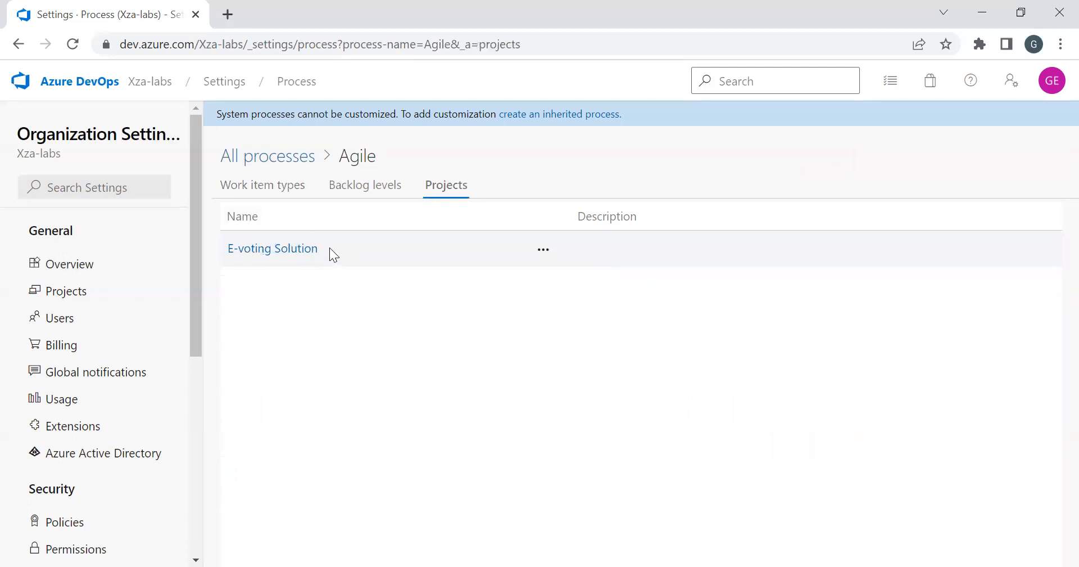
Return to the organization's project list and open the work items of the E-voting Solution project.
left_click(145, 82)
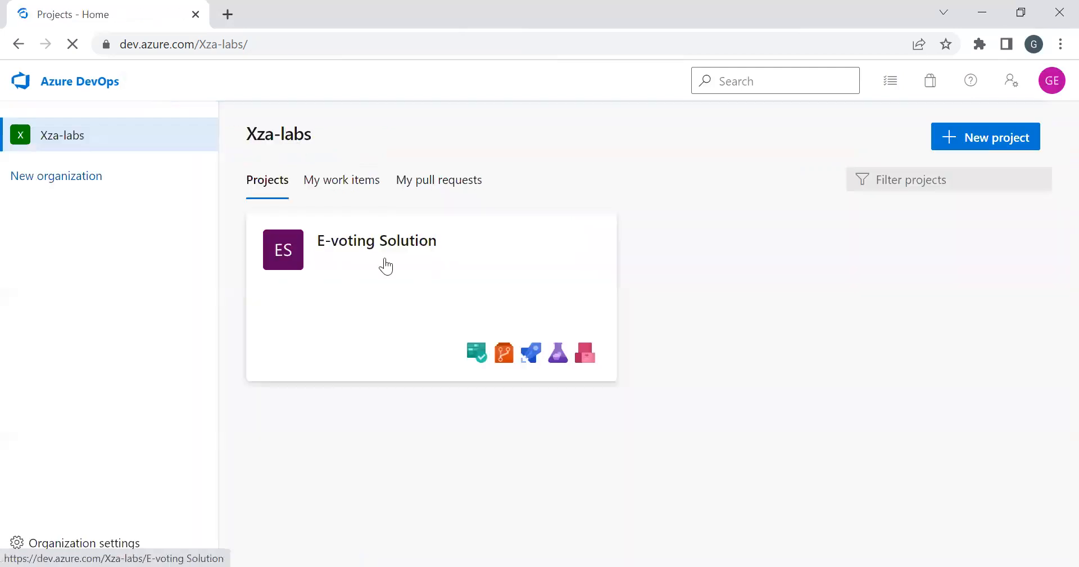
left_click(387, 266)
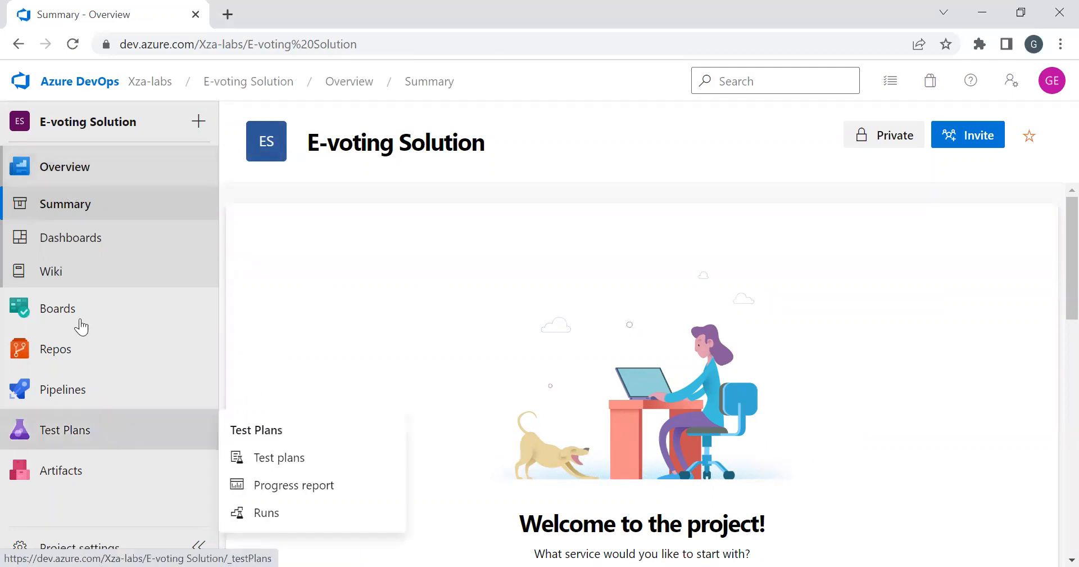
mouse_move(82, 319)
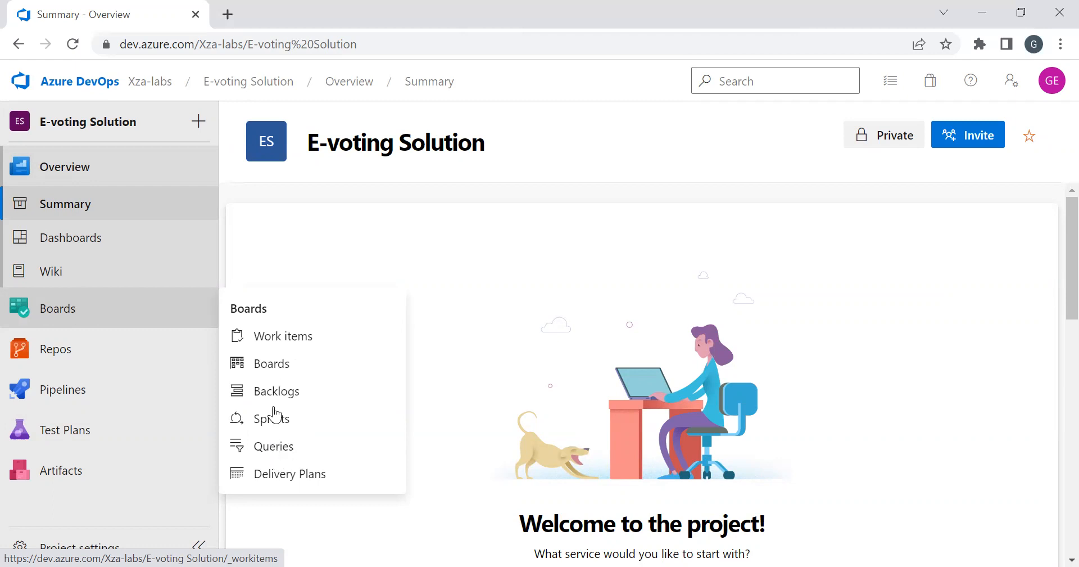
left_click(109, 303)
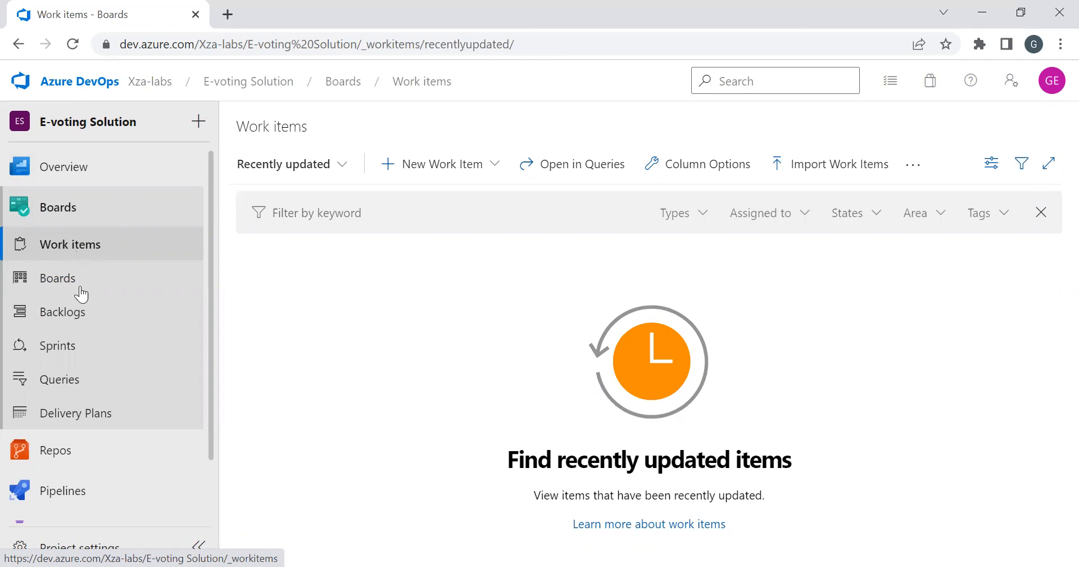
View the E-voting Solution team's backlog and return to the project's work items.
left_click(81, 315)
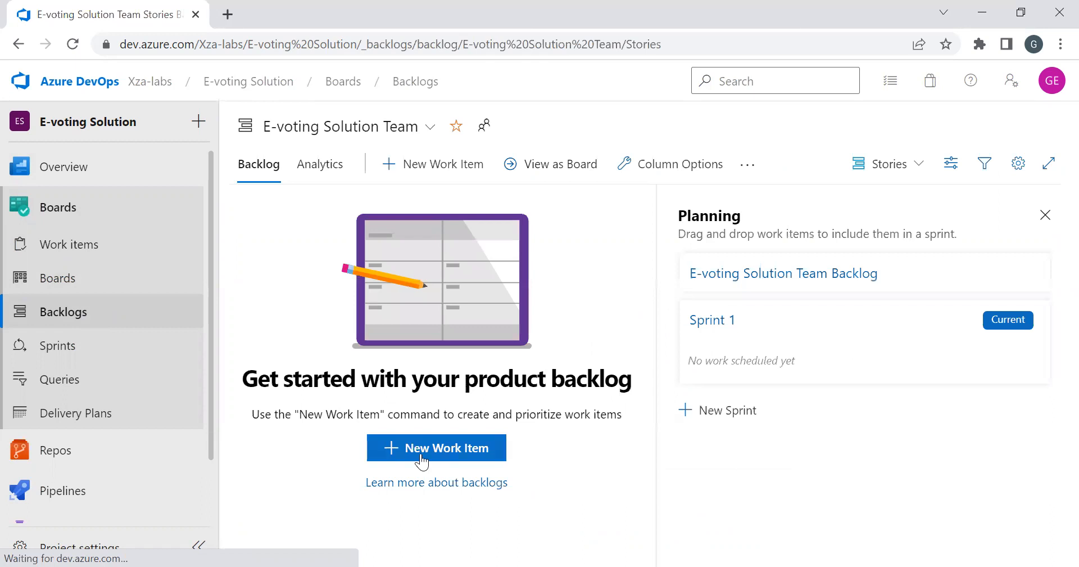
left_click(92, 251)
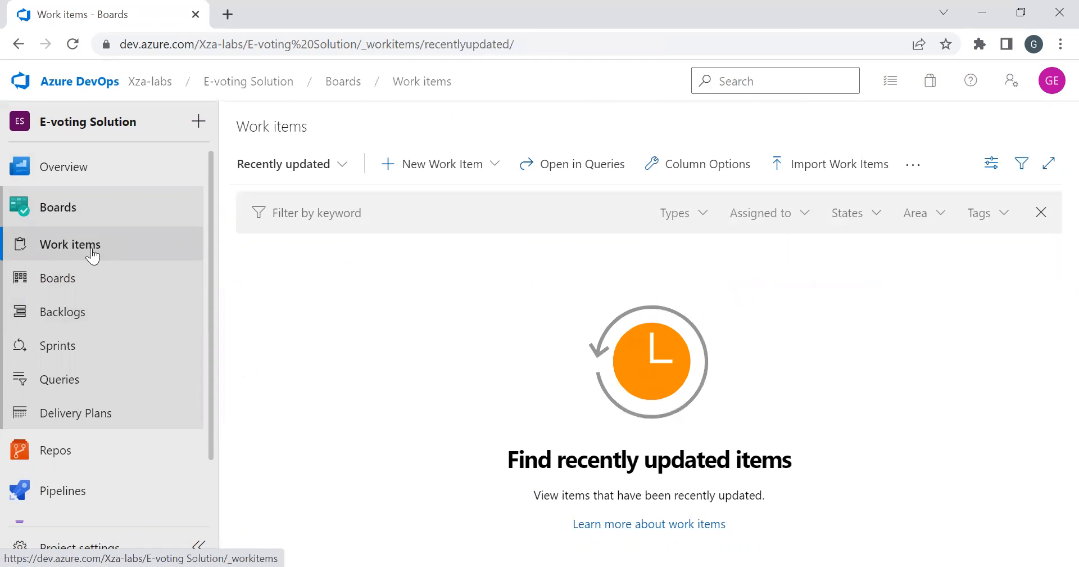
Create and save an epic titled "User Onboarding", and assign it to the suggested project member.
left_click(434, 169)
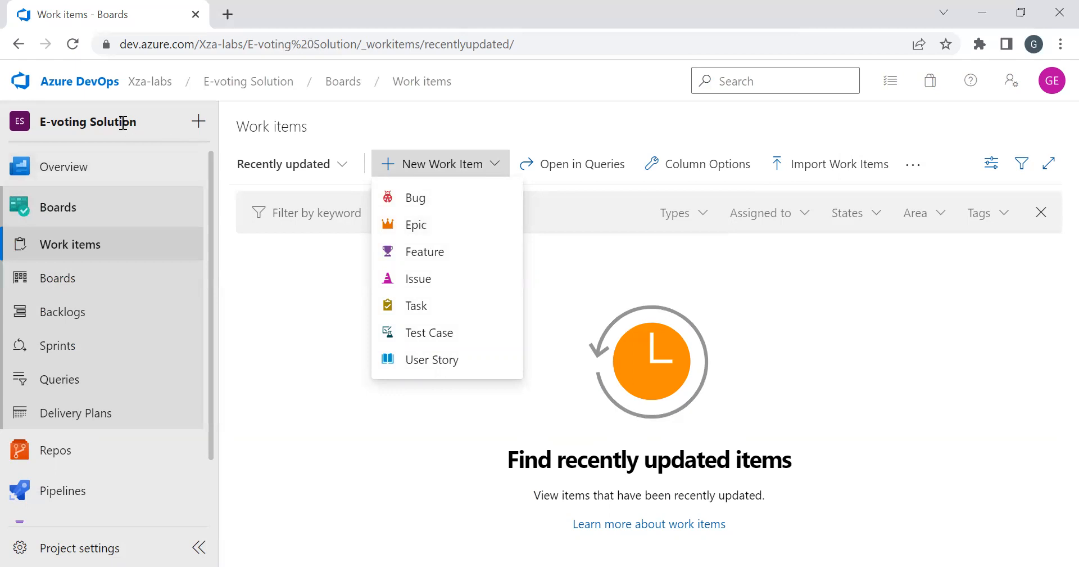
left_click(425, 230)
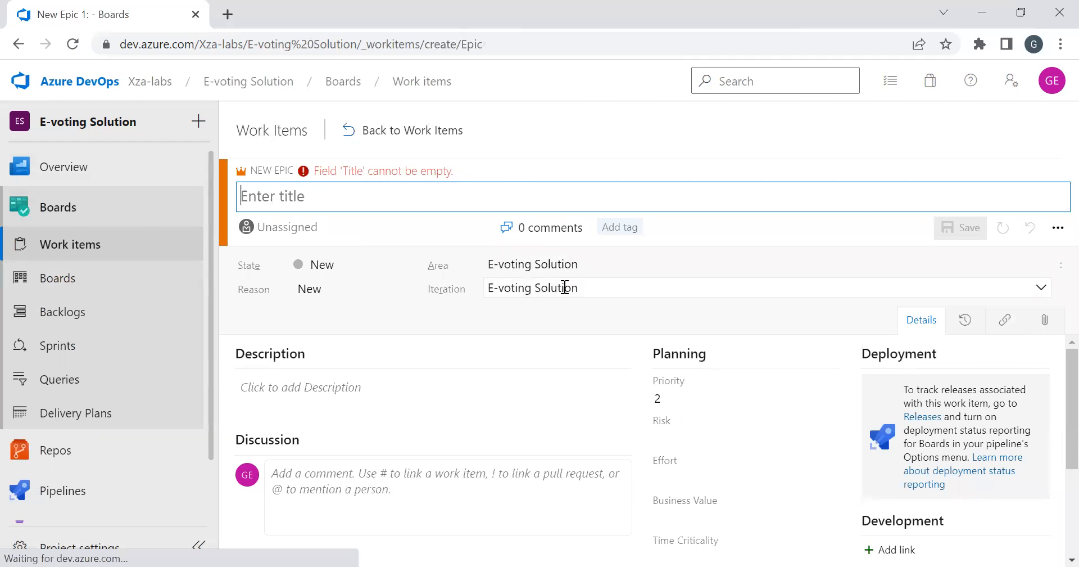
type("User Onboarding")
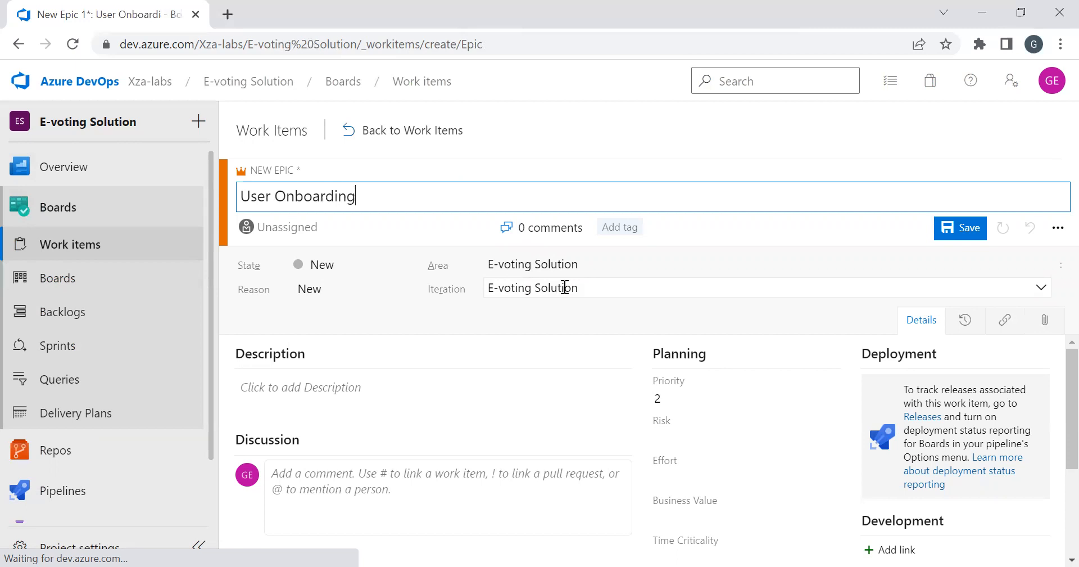
left_click(950, 231)
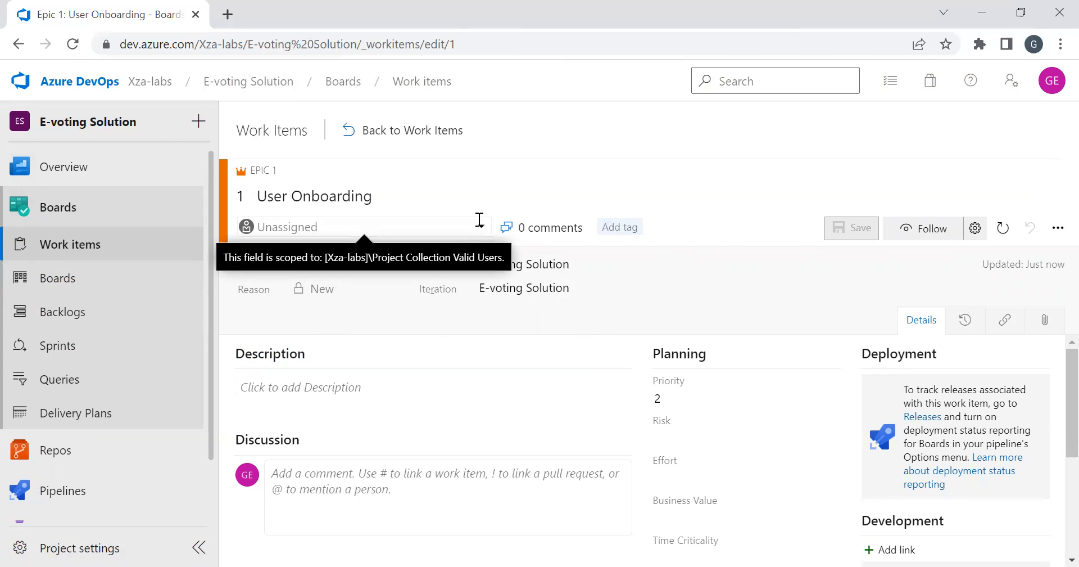
left_click(483, 228)
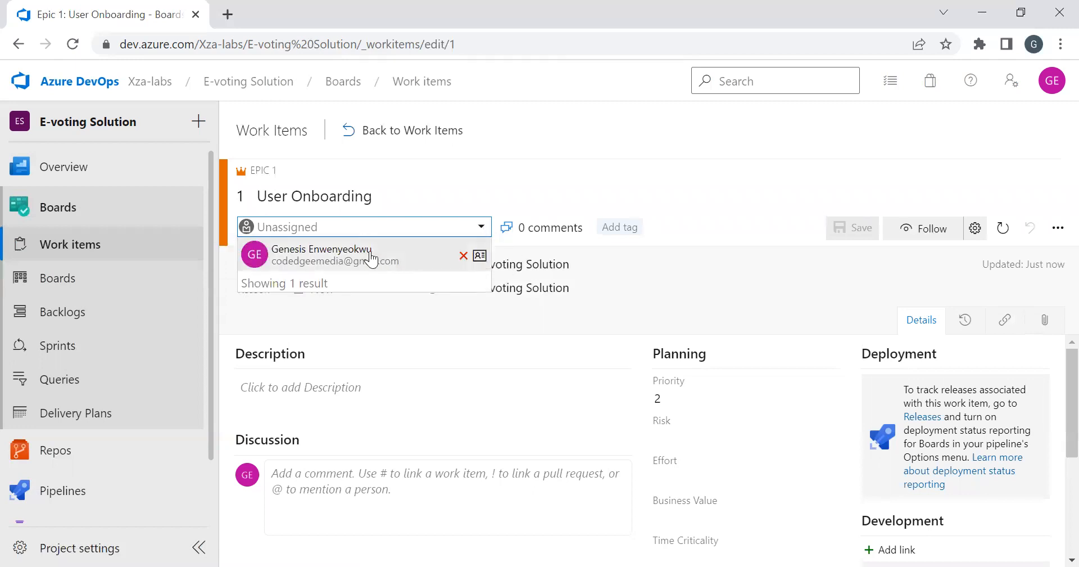
left_click(371, 257)
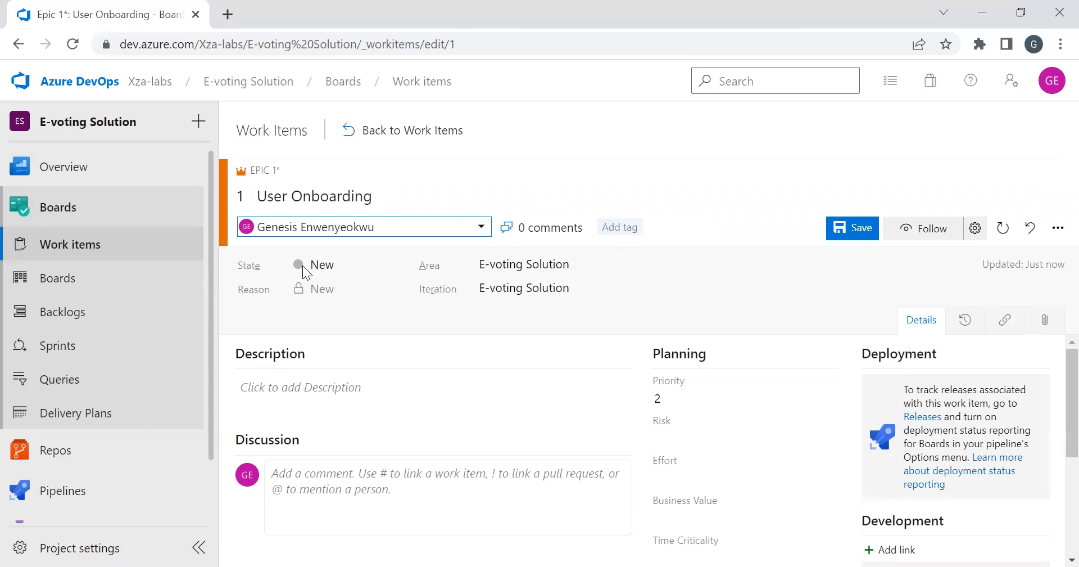
Inspect the epic's available State and Iteration choices and its notification options, leaving the settings as they are.
left_click(398, 264)
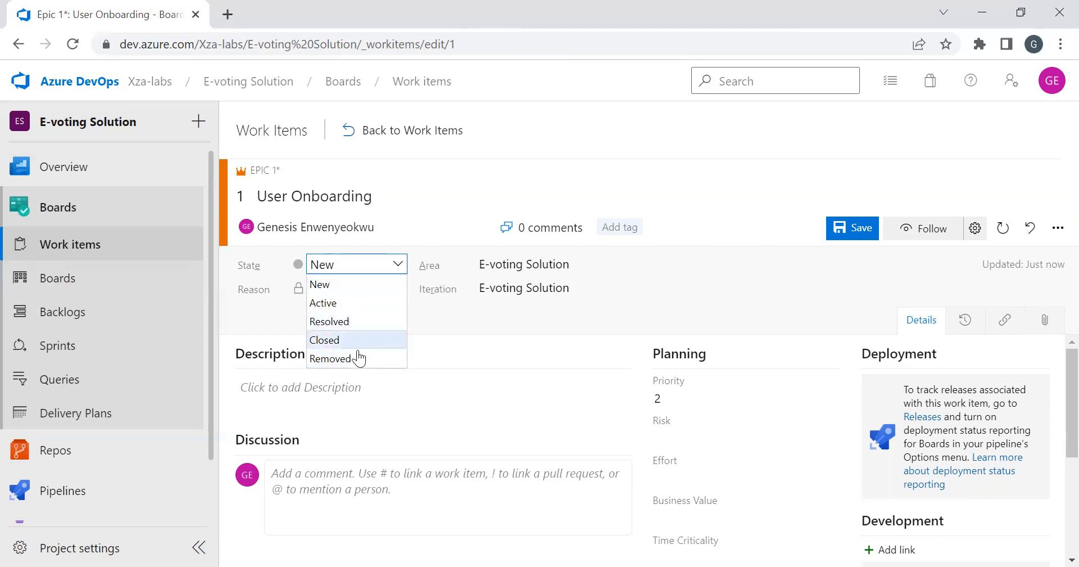
left_click(677, 189)
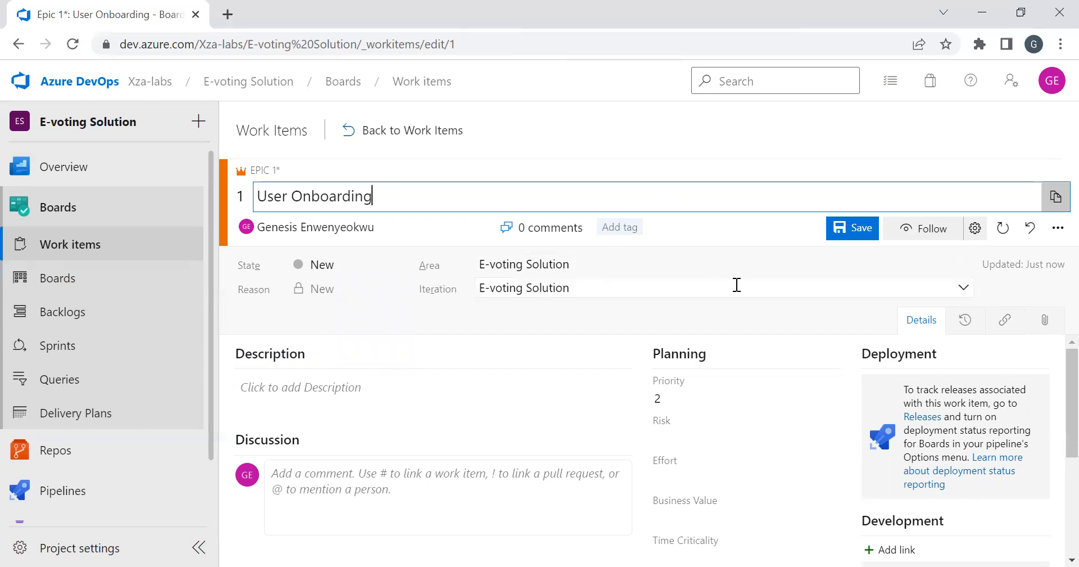
left_click(963, 287)
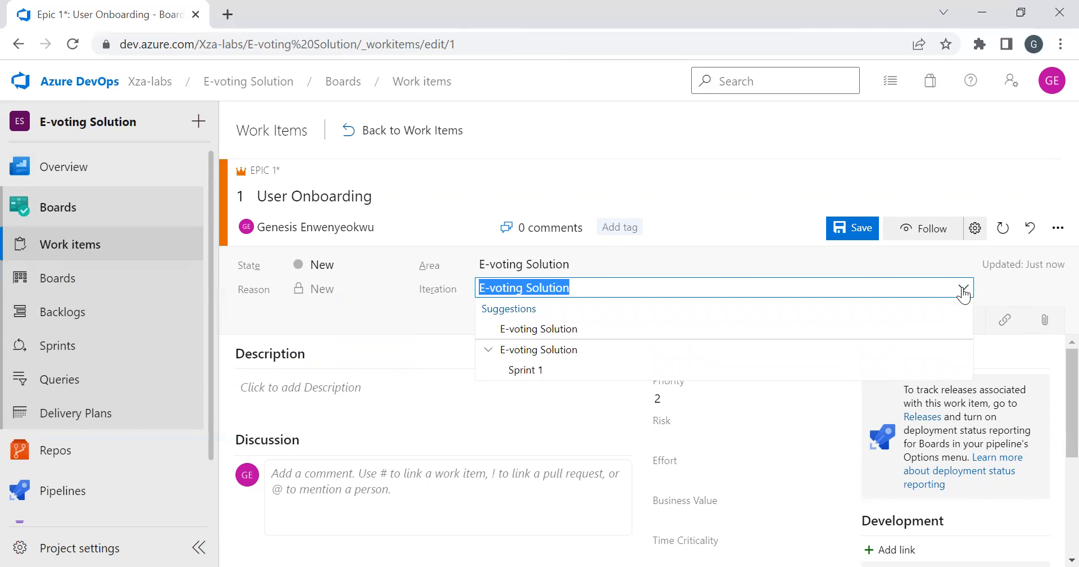
left_click(910, 162)
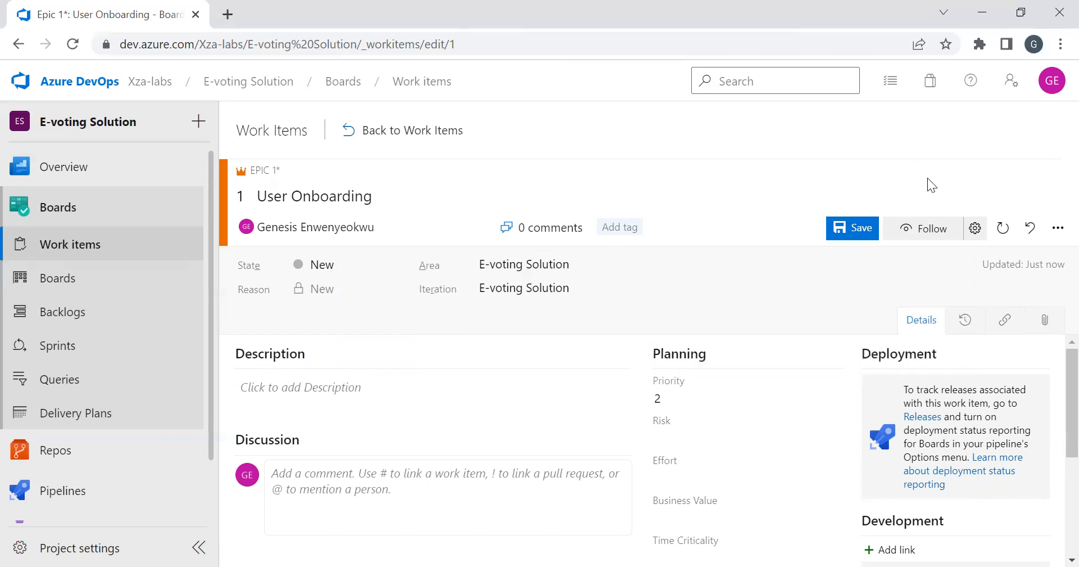
left_click(976, 230)
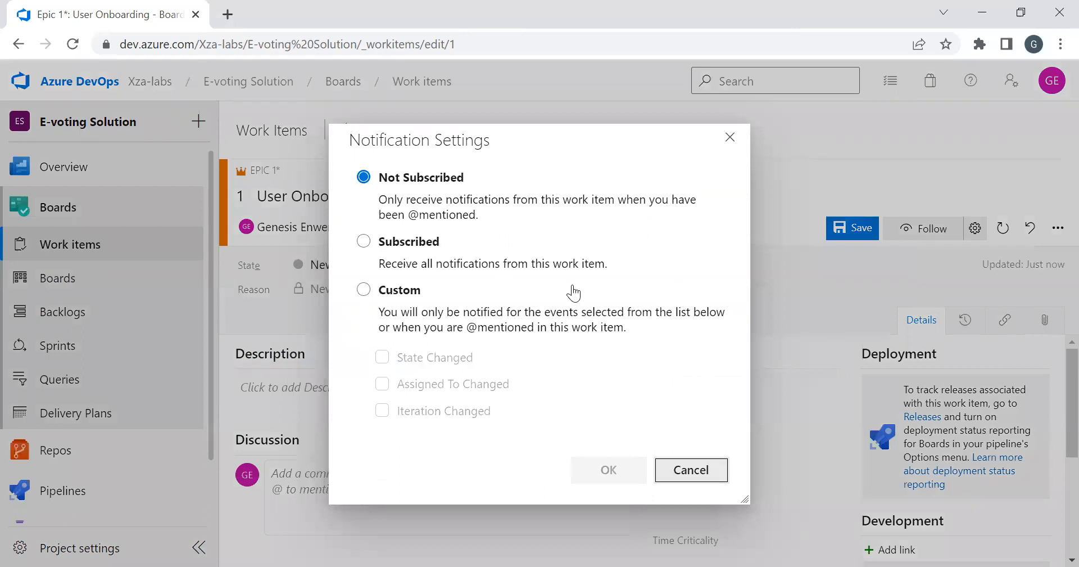
left_click(730, 137)
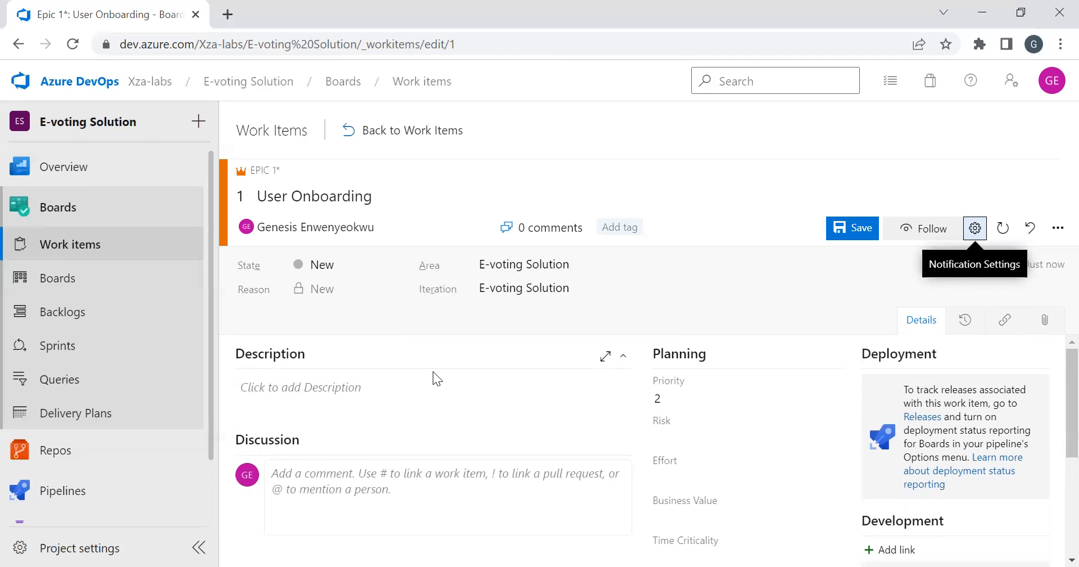
Open the epic's description editor, expand it to full size and restore its normal size.
left_click(327, 391)
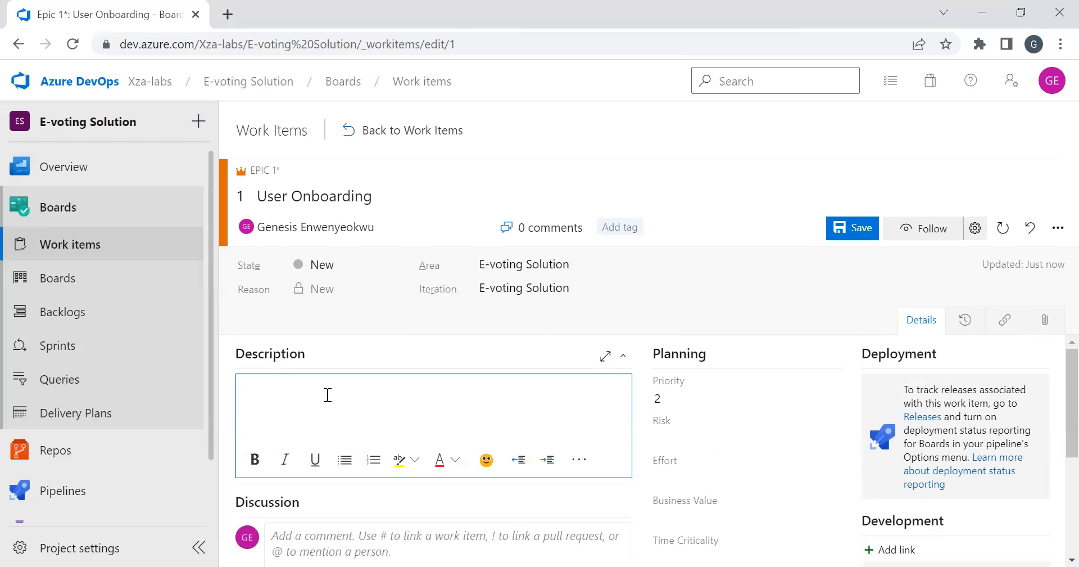
left_click(606, 357)
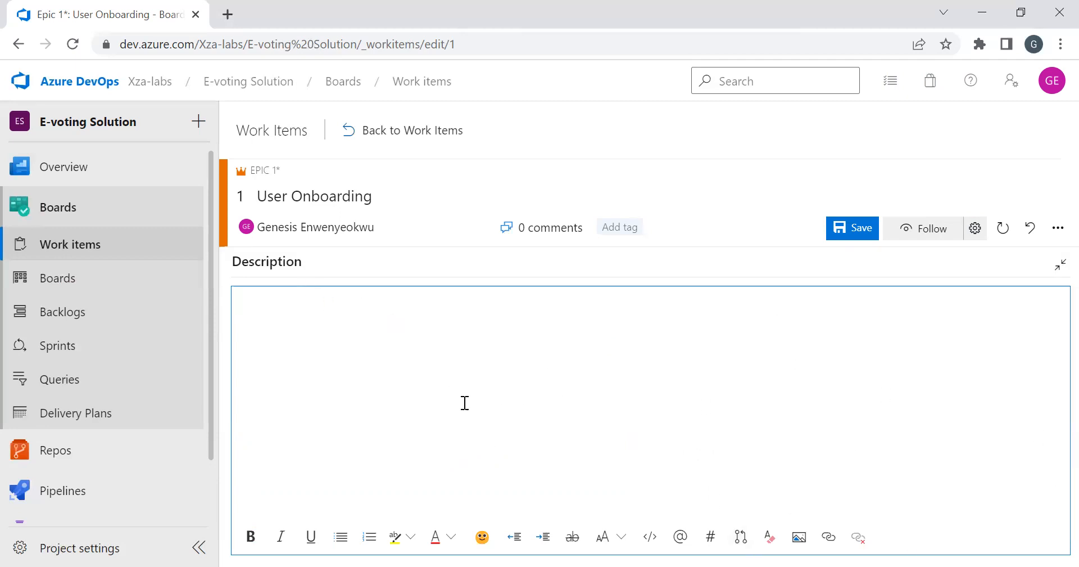
left_click(1059, 263)
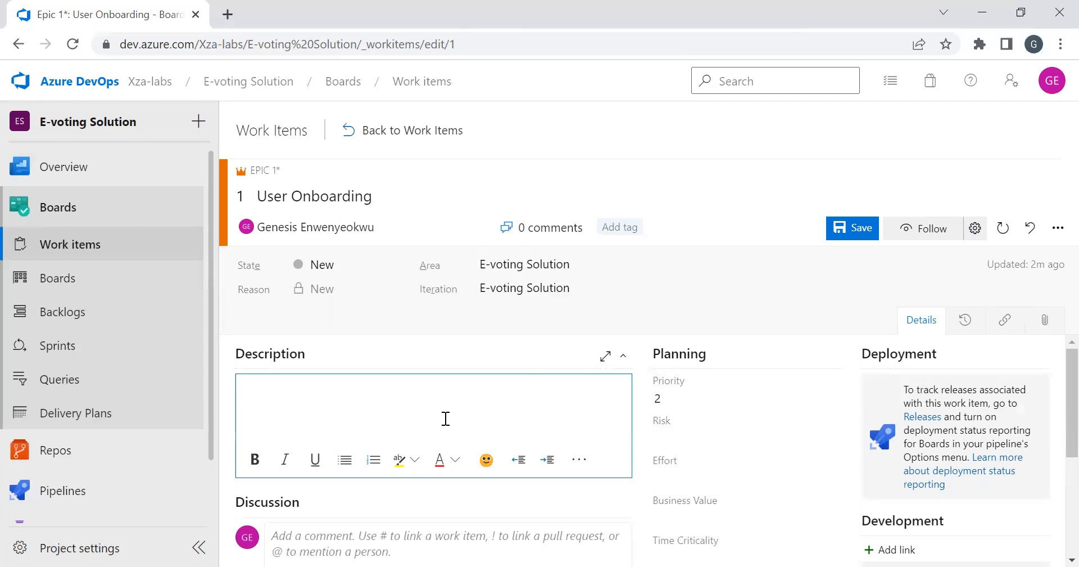
Enter the epic description "This epic helps to describe how the e-voting users can onboard successfully on the app".
type("This epic helps to descrip")
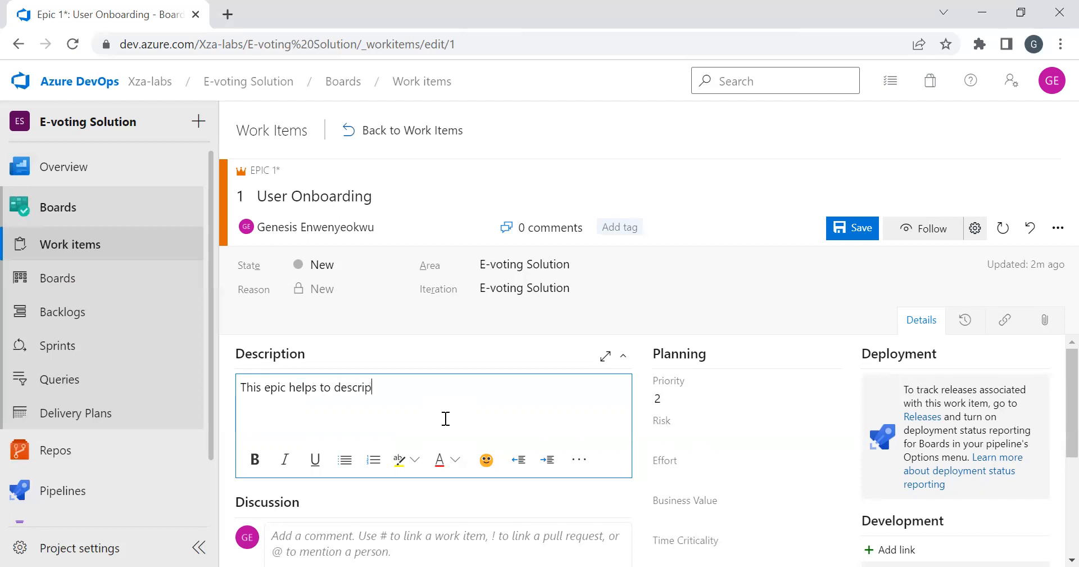
key("BackSpace")
type("be how the ev-votin")
type("g users can ob")
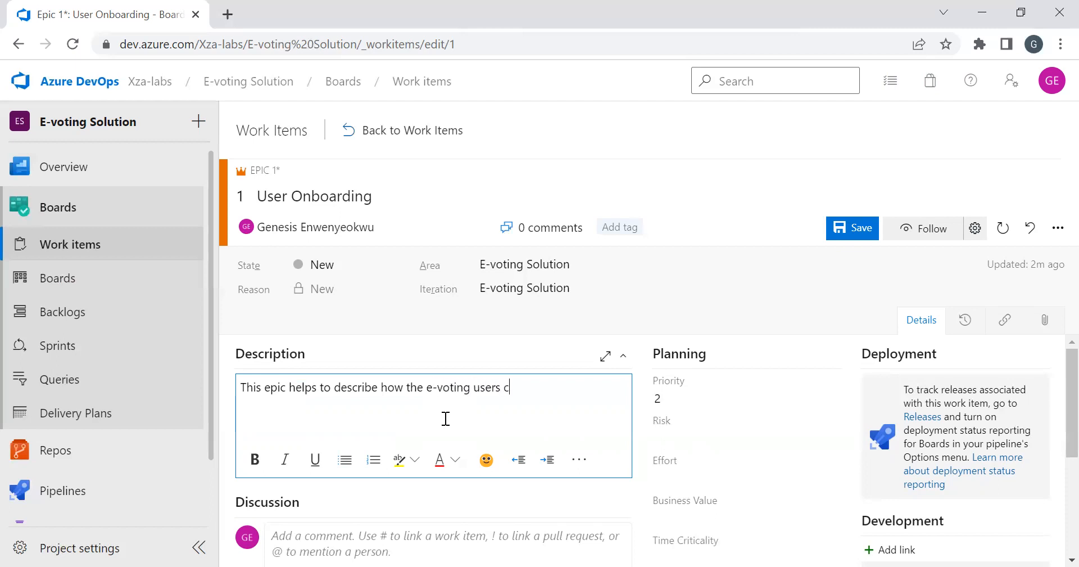
type("oard")
key("BackSpace")
key("BackSpace")
key("BackSpace")
key("BackSpace")
key("BackSpace")
type("nboard succes")
type("sfuly on ")
type("the ")
type("app")
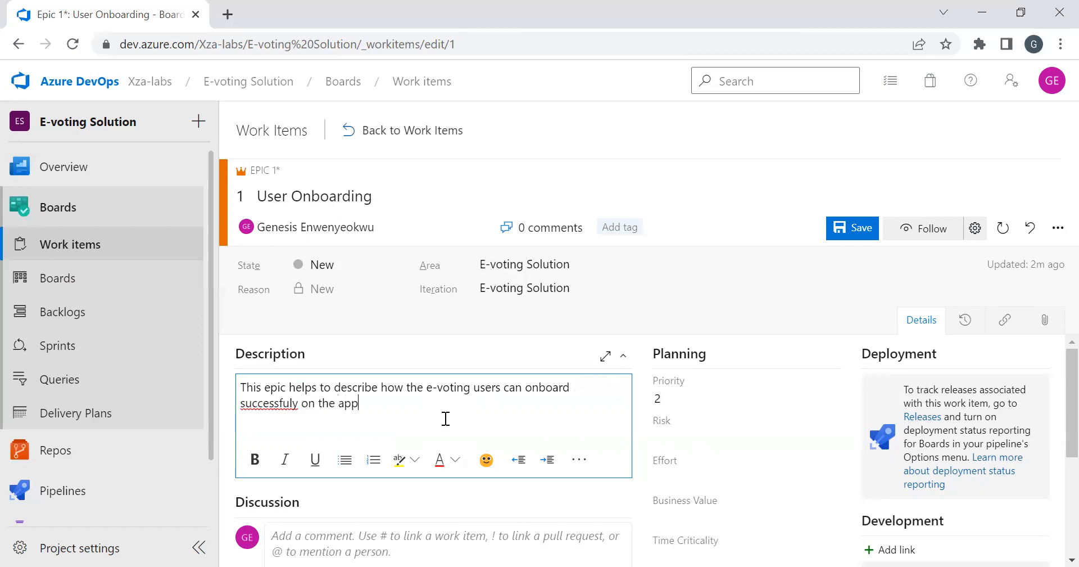
left_click(294, 404)
type("ll")
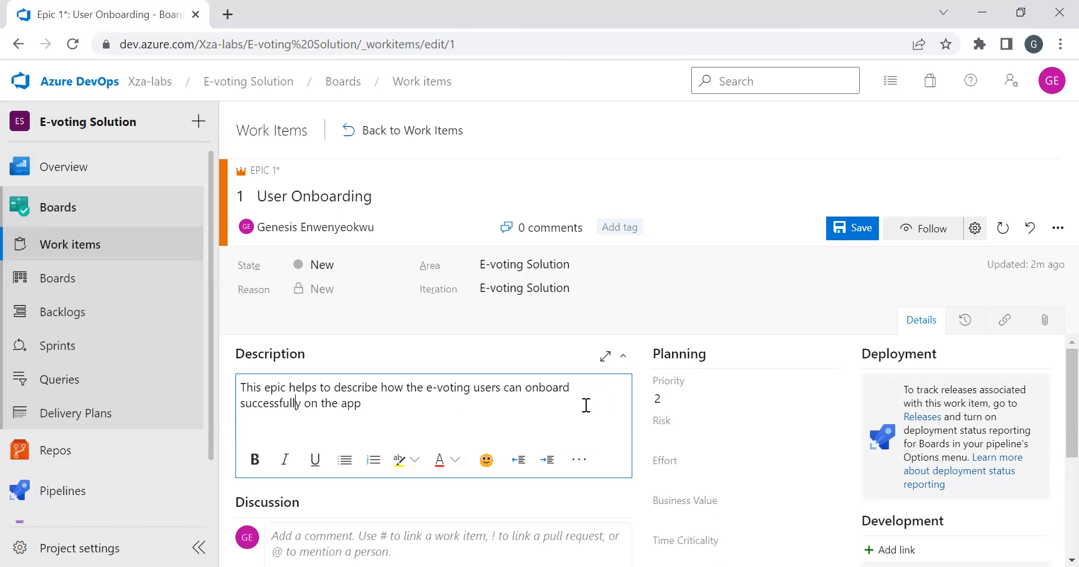
Replace "how" in the description with "the requirements that are needed for" and save the epic.
double_click(391, 387)
key("BackSpace")
type("the ")
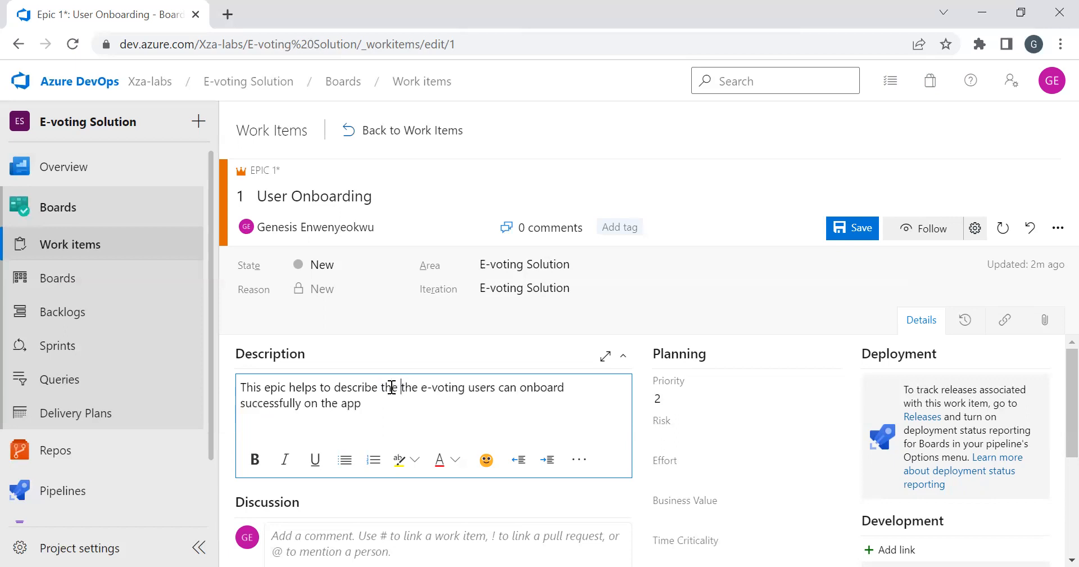
type("requirements th")
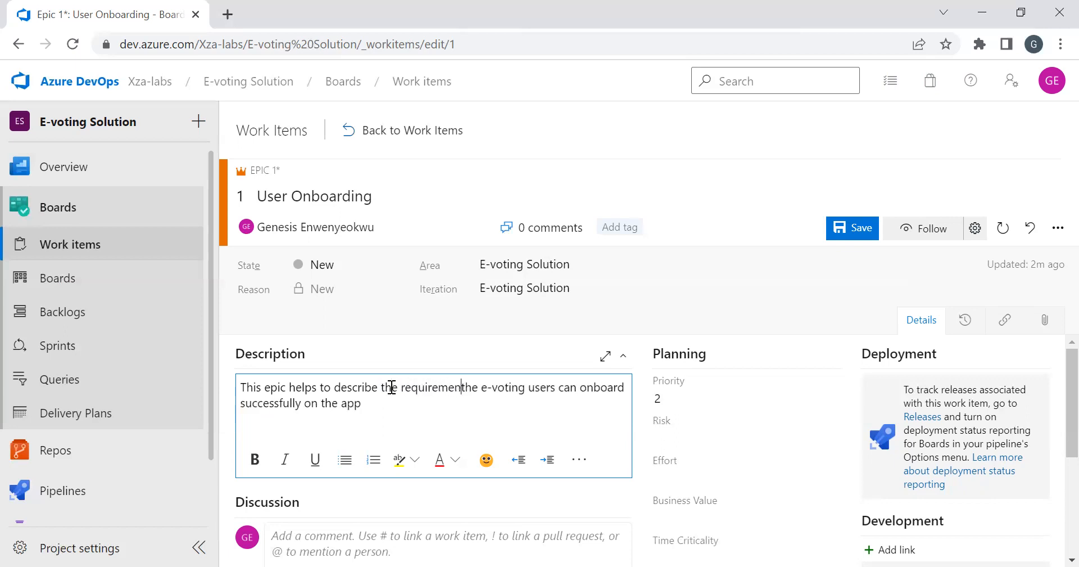
type("at are")
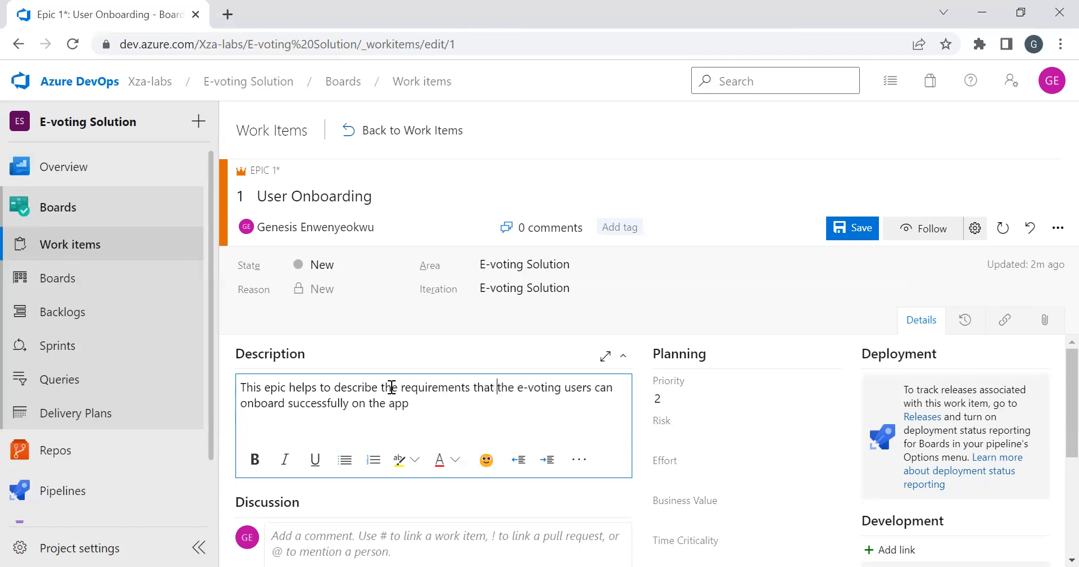
type(" needed for")
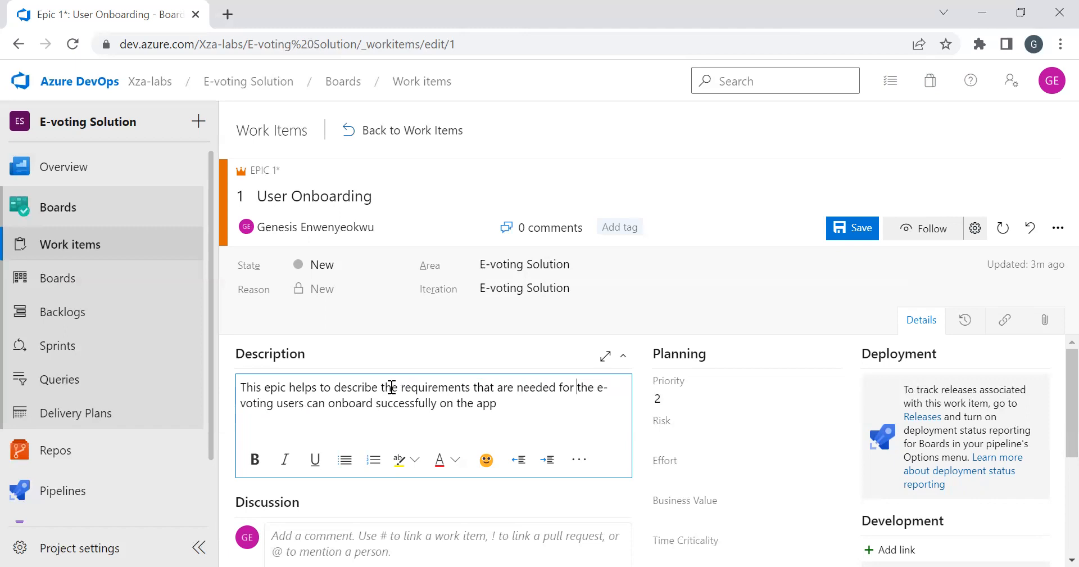
scroll(694, 448, "down", 2)
scroll(694, 448, "up", 1)
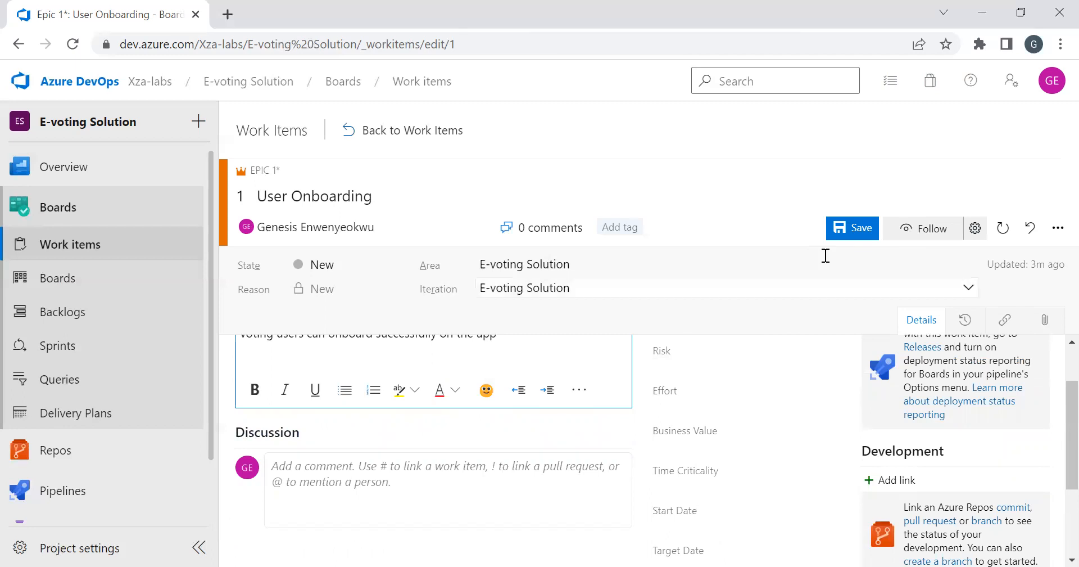
left_click(861, 227)
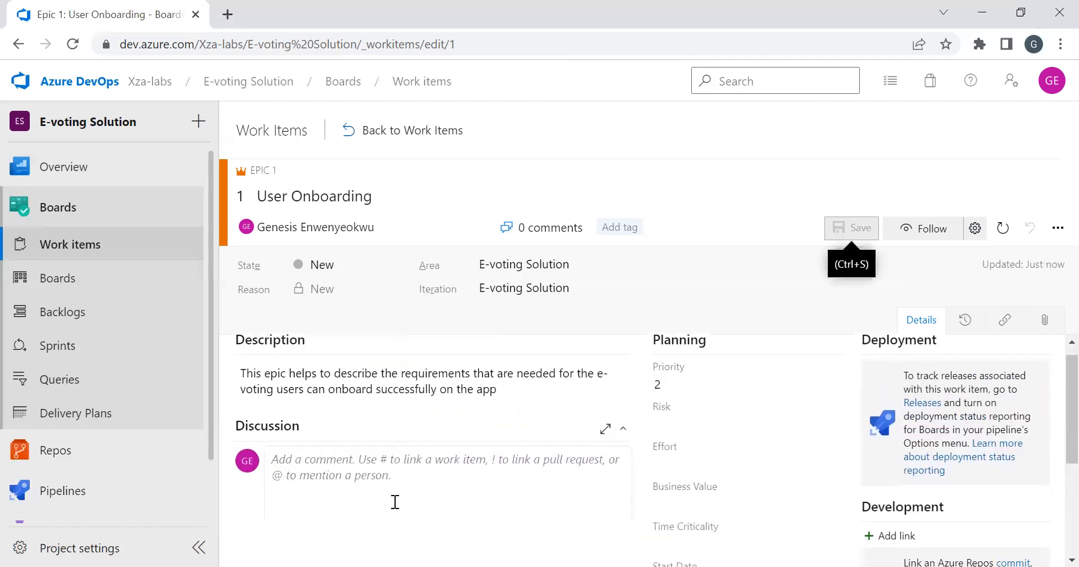
Try to mention several people by name in a new discussion comment, clearing the draft text each time.
left_click(387, 476)
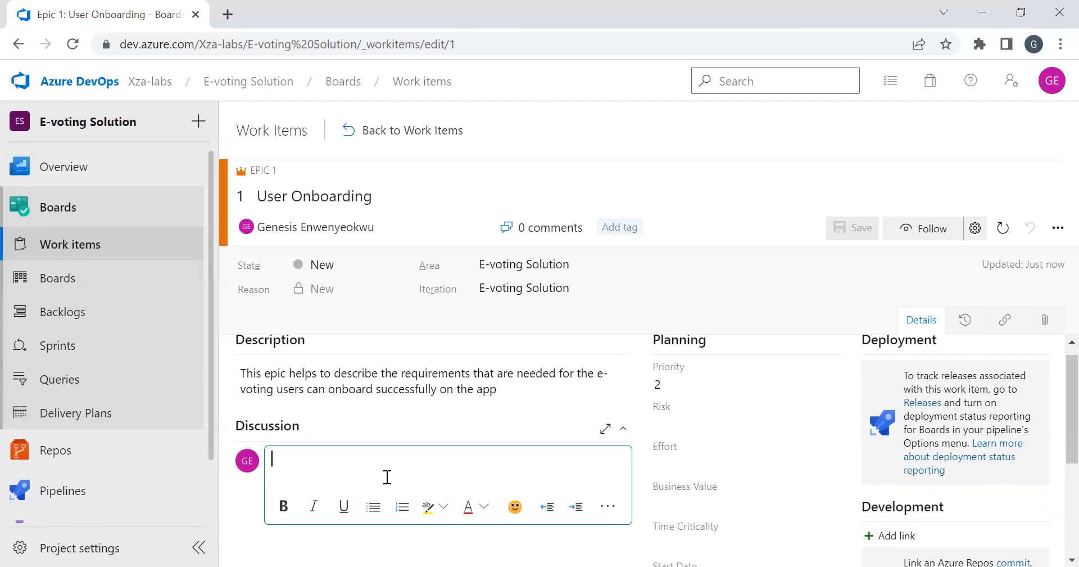
type("@")
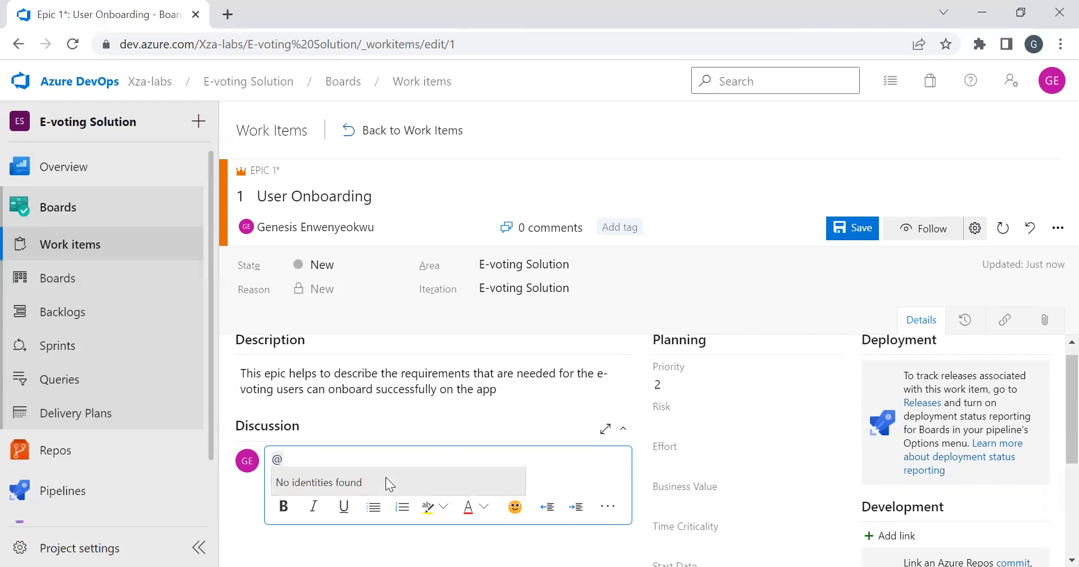
type("gensis")
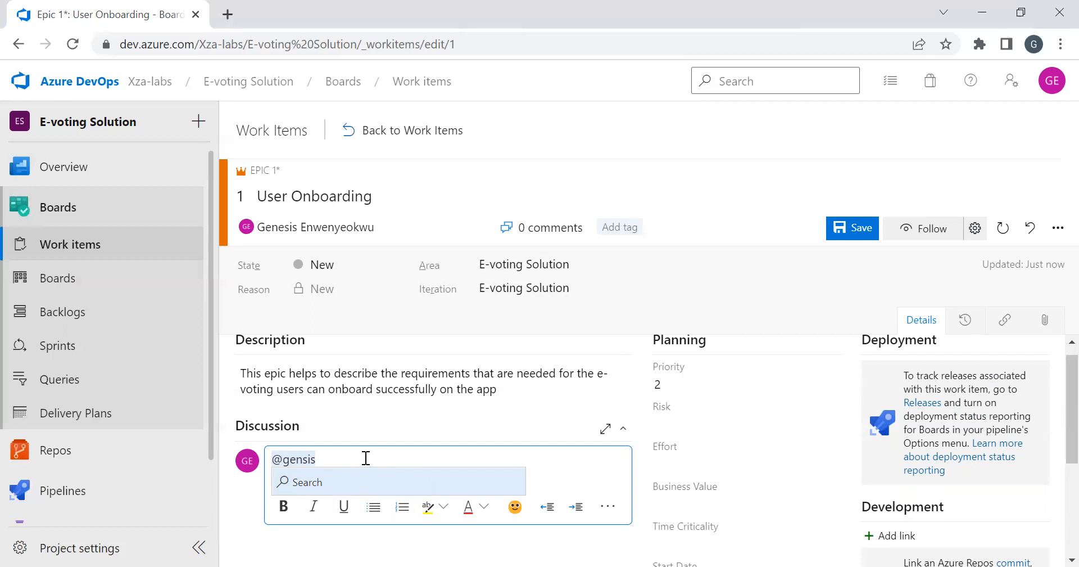
key("BackSpace")
key("BackSpace")
key("BackSpace")
key("BackSpace")
key("BackSpace")
key("BackSpace")
key("BackSpace")
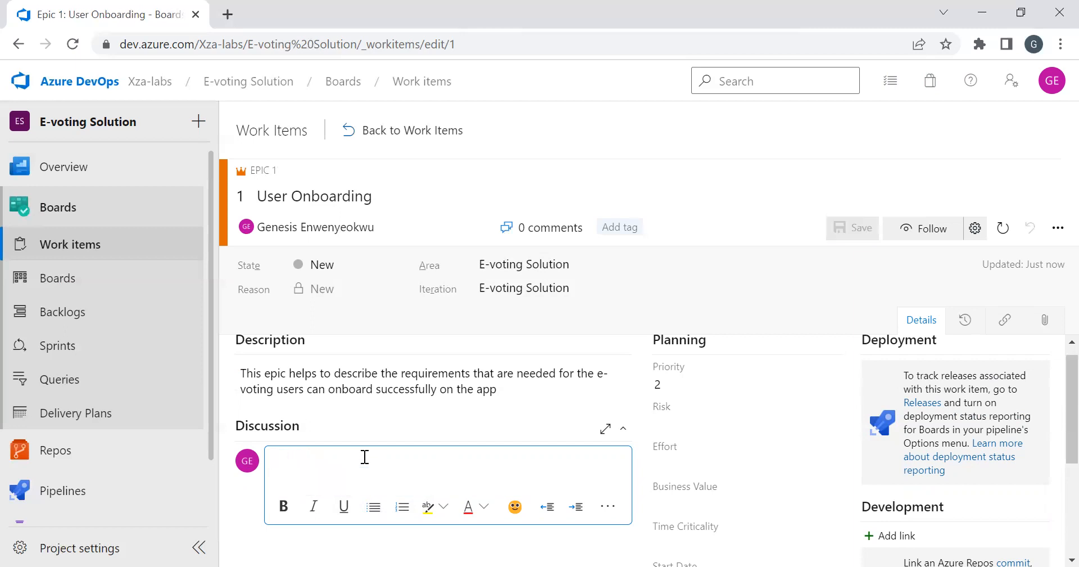
type("@glor")
key("BackSpace")
key("BackSpace")
key("BackSpace")
key("BackSpace")
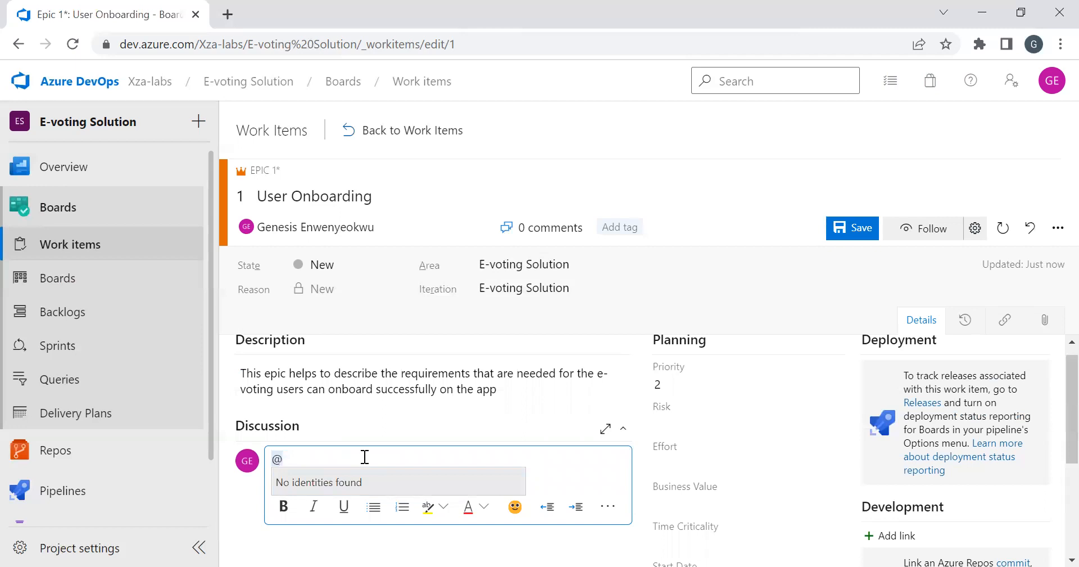
type("janet")
key("BackSpace")
key("BackSpace")
key("BackSpace")
key("BackSpace")
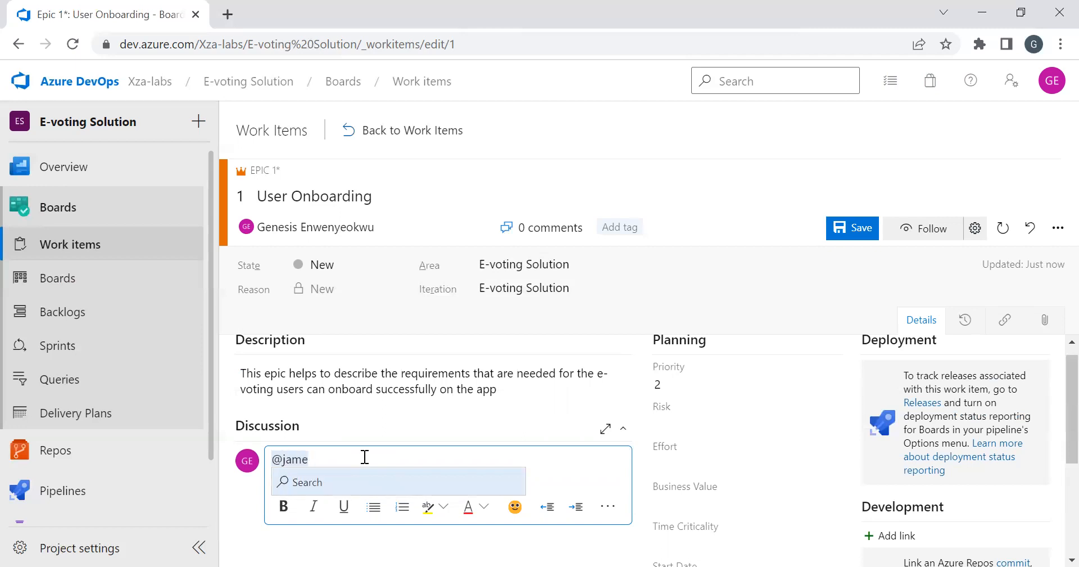
key("BackSpace")
key("BackSpace")
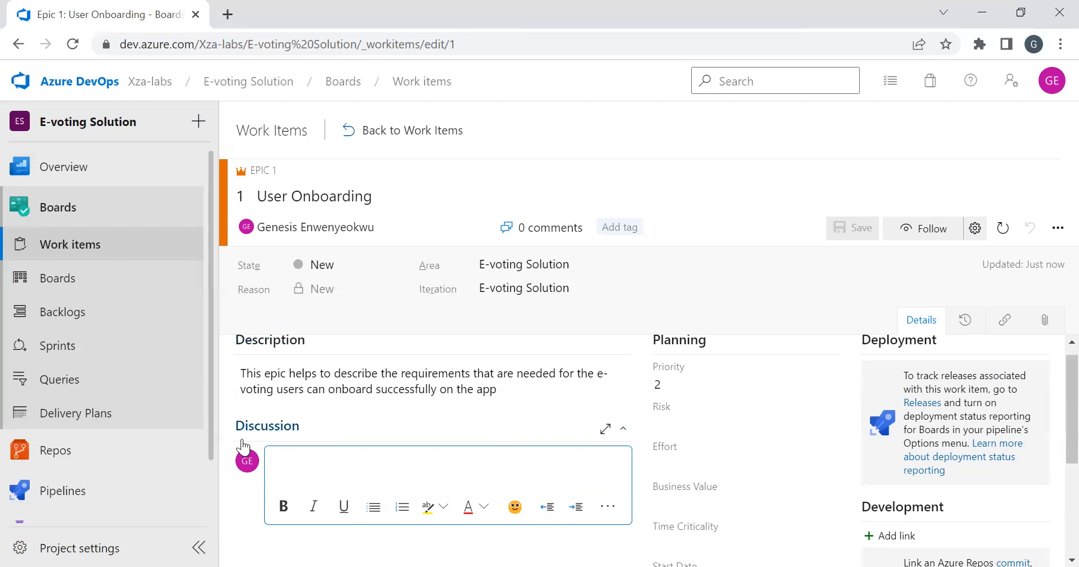
Set the epic's planning priority to 1 and view the available Risk choices without picking one.
scroll(690, 463, "up", 1)
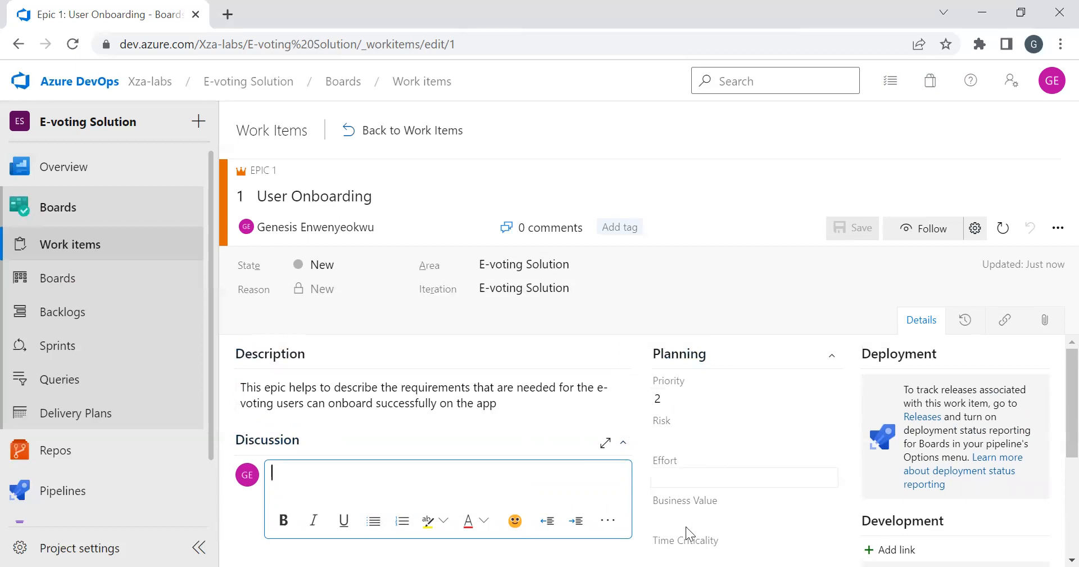
scroll(716, 481, "down", 1)
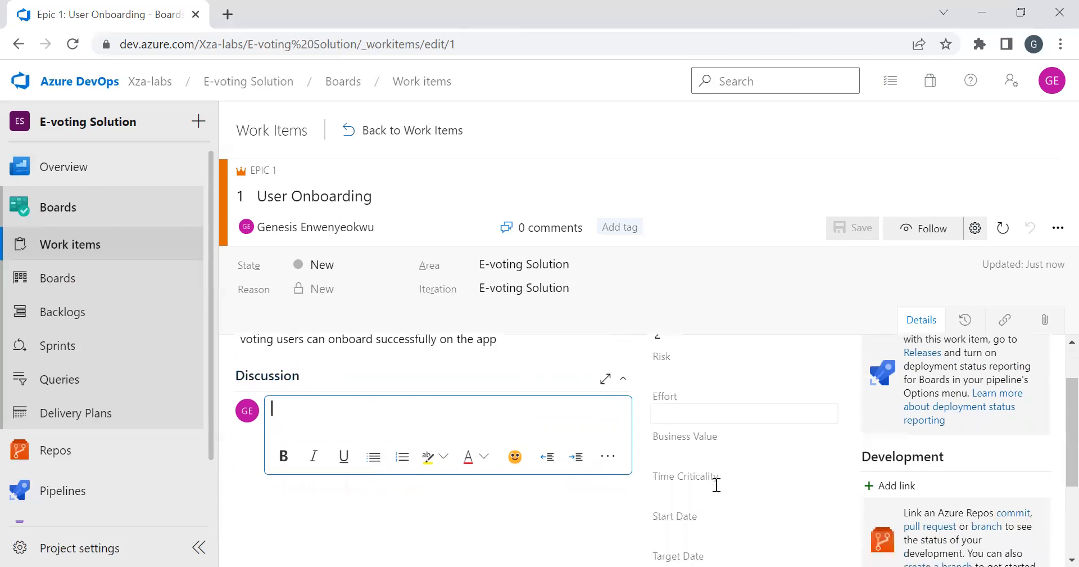
scroll(715, 482, "up", 1)
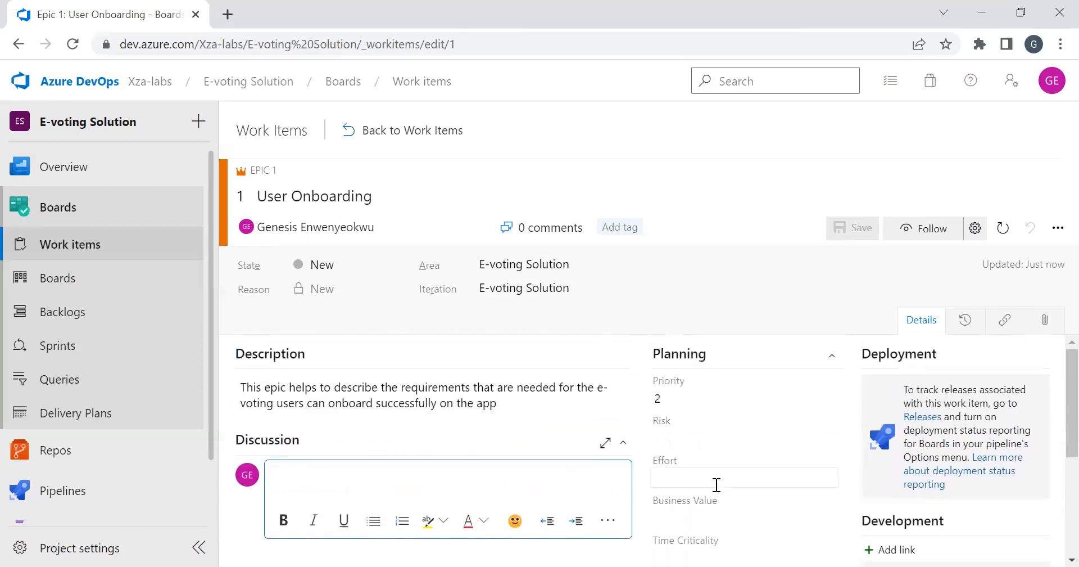
left_click(707, 396)
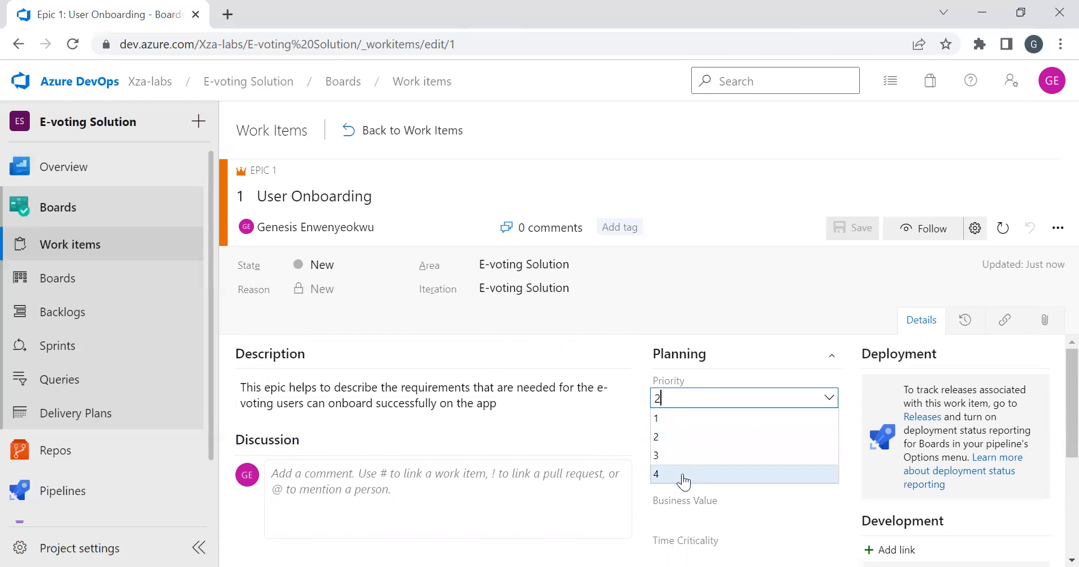
left_click(704, 419)
left_click(729, 435)
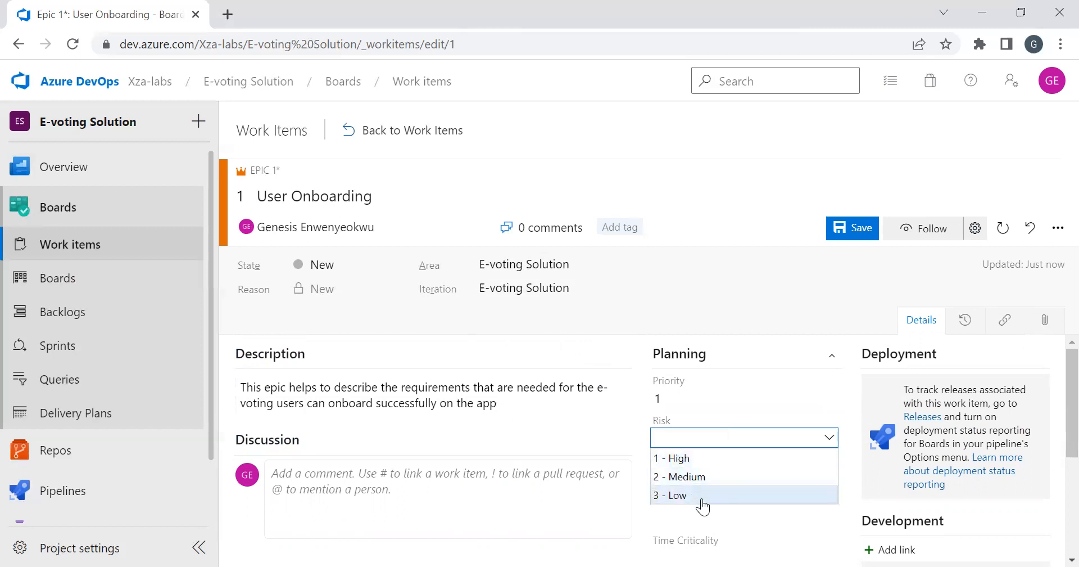
left_click(637, 514)
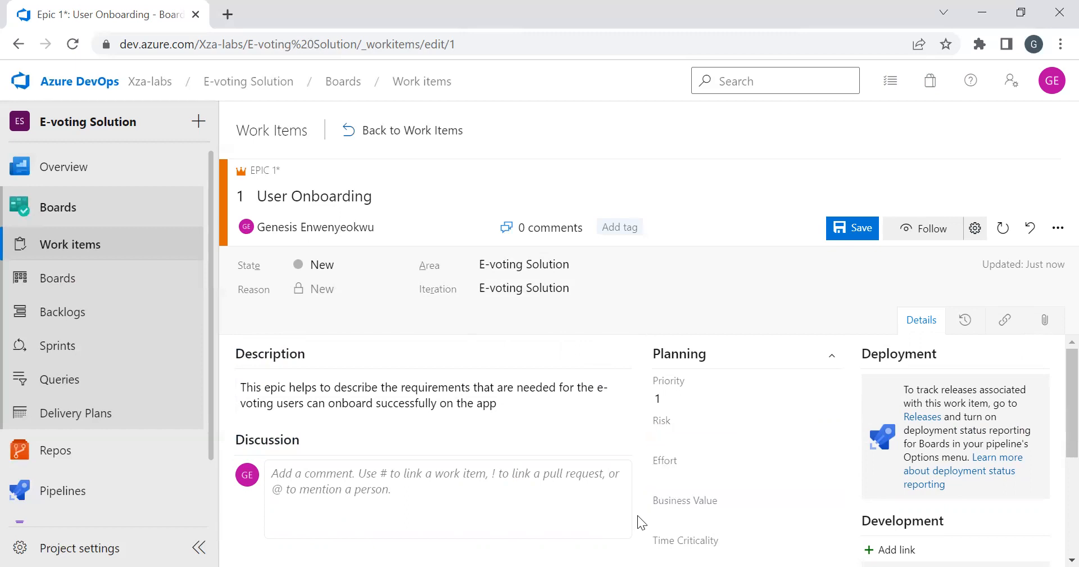
Set the epic's planning effort to 2.
left_click(708, 473)
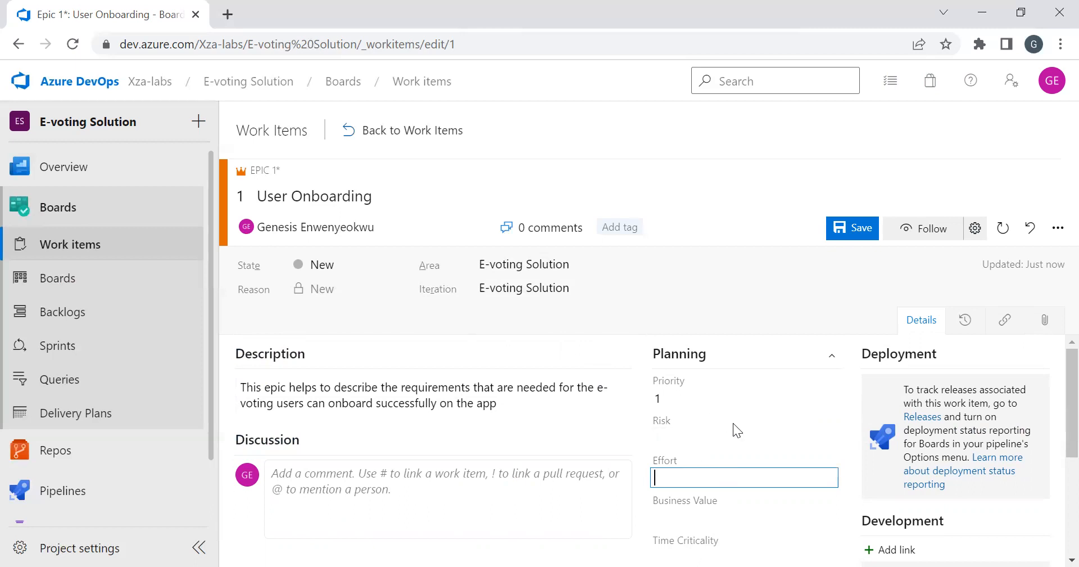
scroll(733, 423, "down", 1)
type("2")
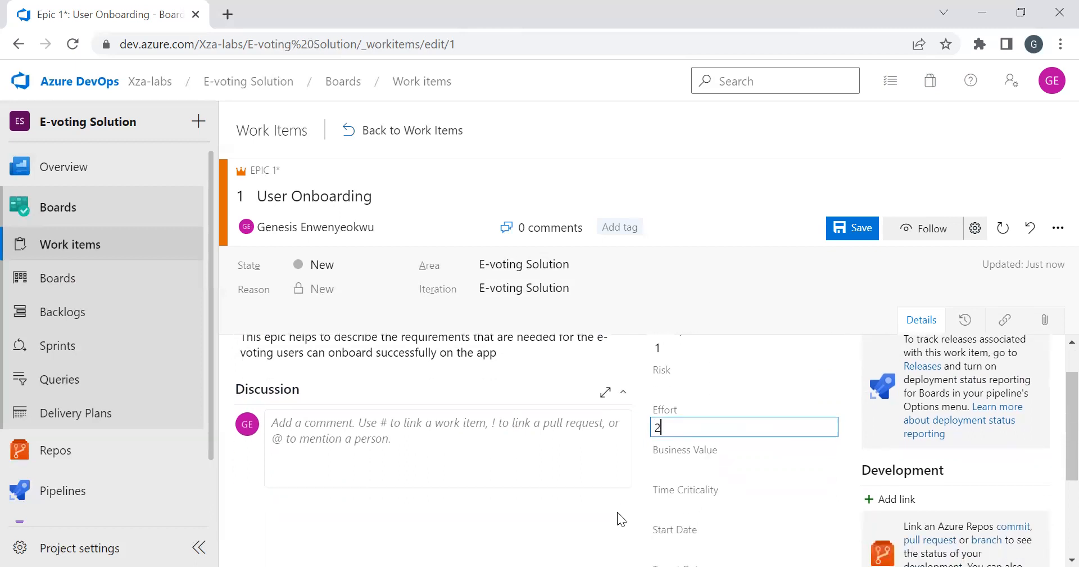
left_click(602, 513)
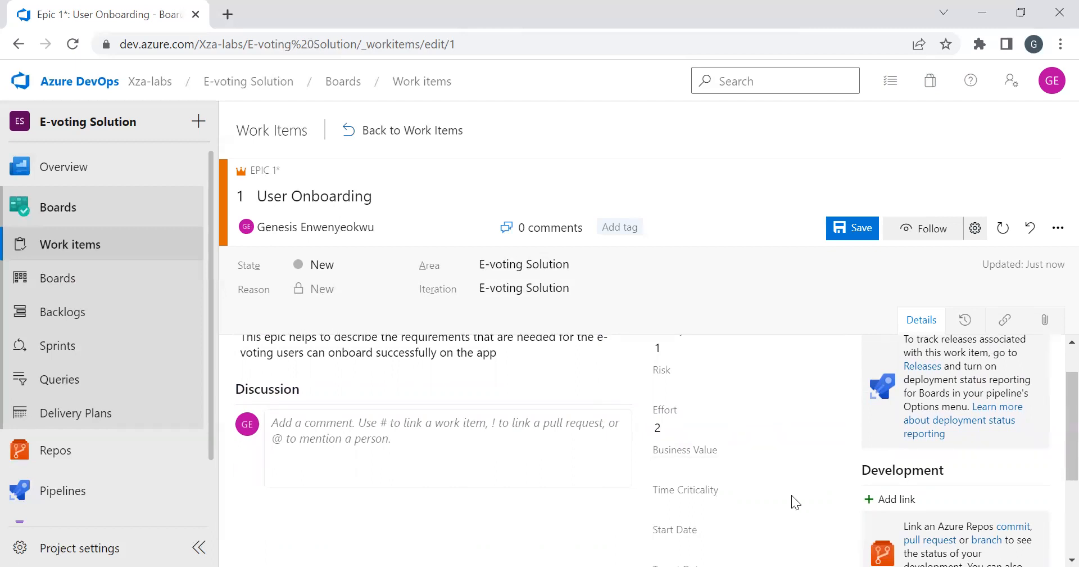
Set the epic's start date to 8/7/2022 and its target date to 9/30/2022.
scroll(790, 510, "down", 3)
scroll(788, 511, "up", 1)
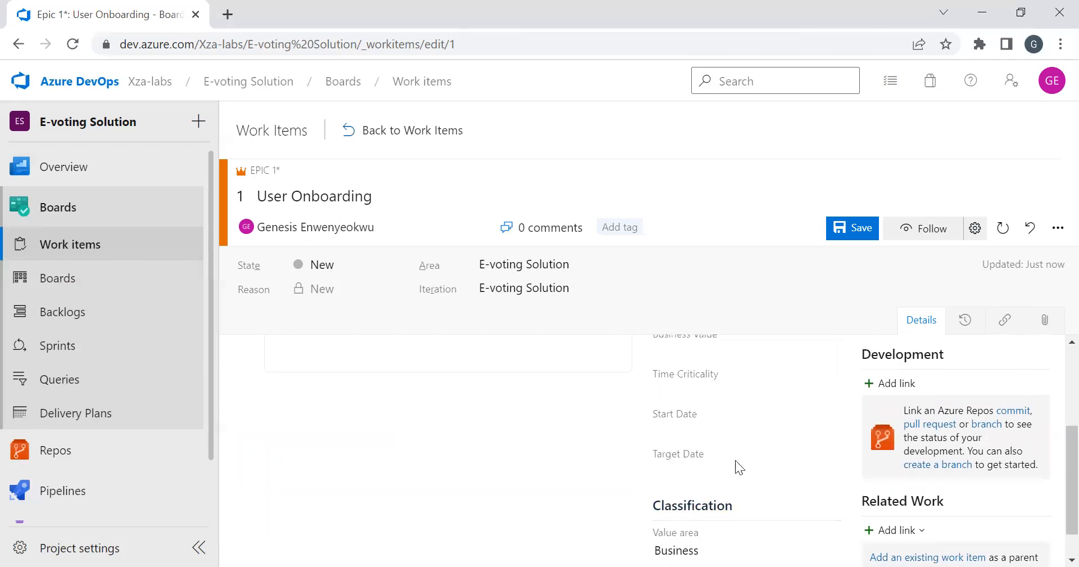
scroll(757, 475, "down", 1)
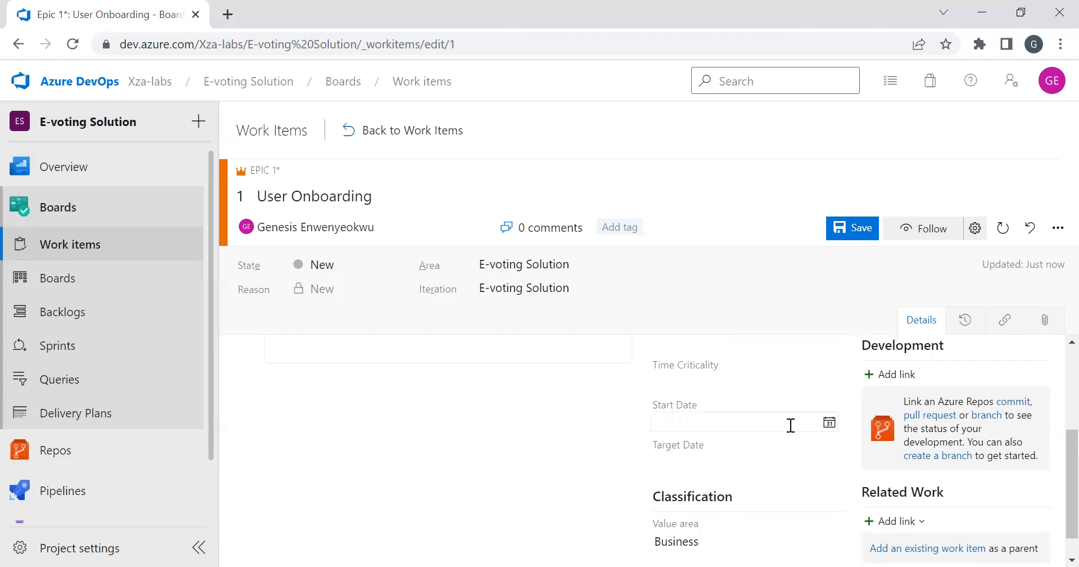
left_click(829, 423)
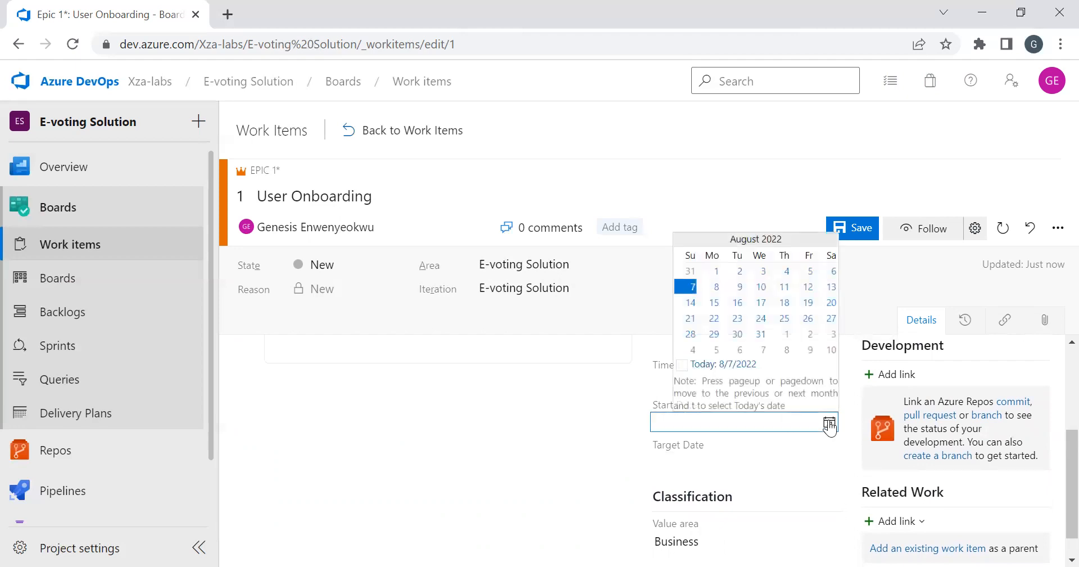
left_click(690, 287)
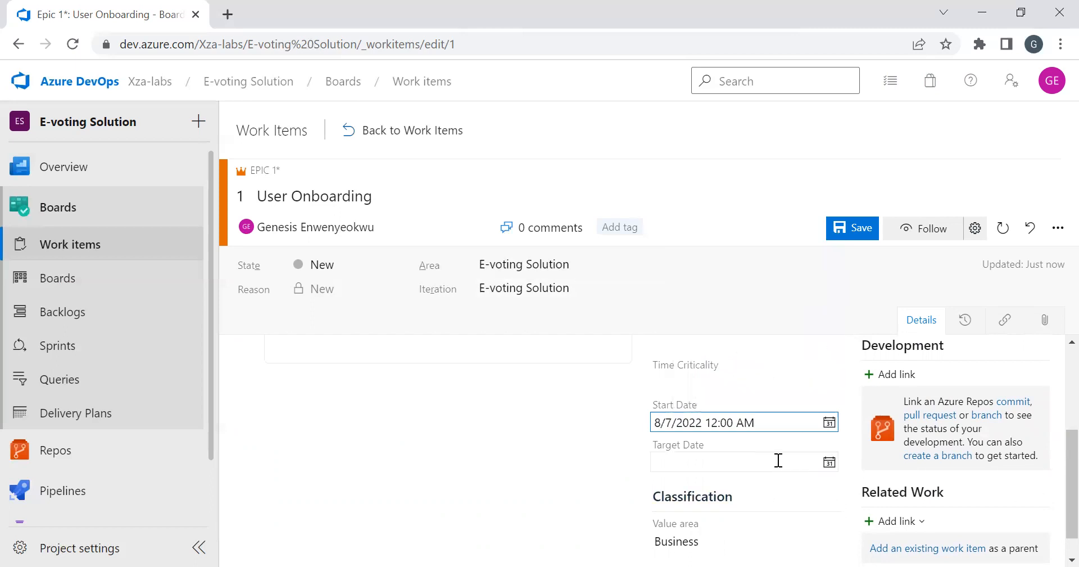
left_click(829, 463)
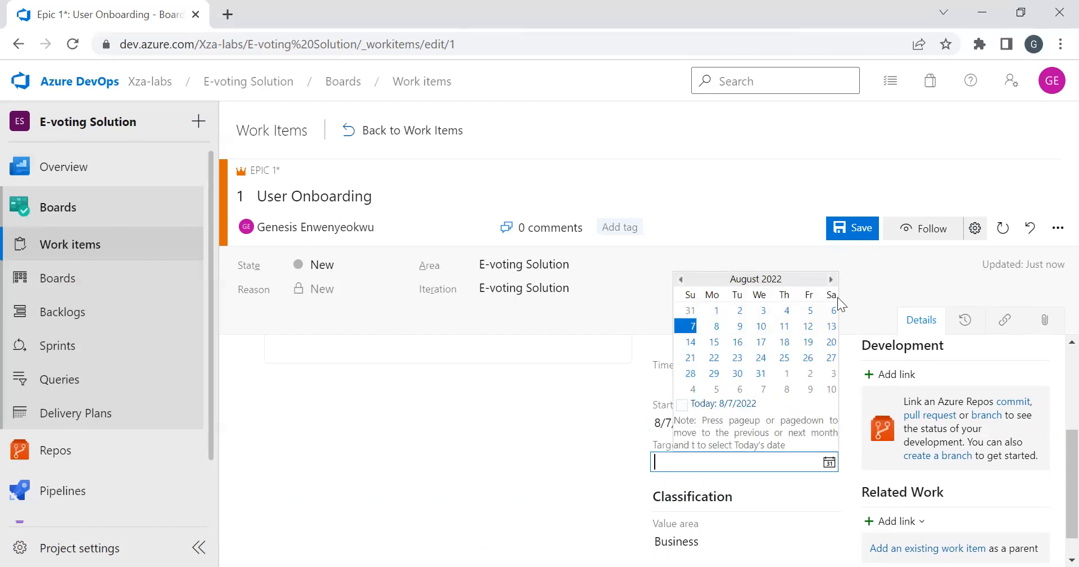
left_click(832, 280)
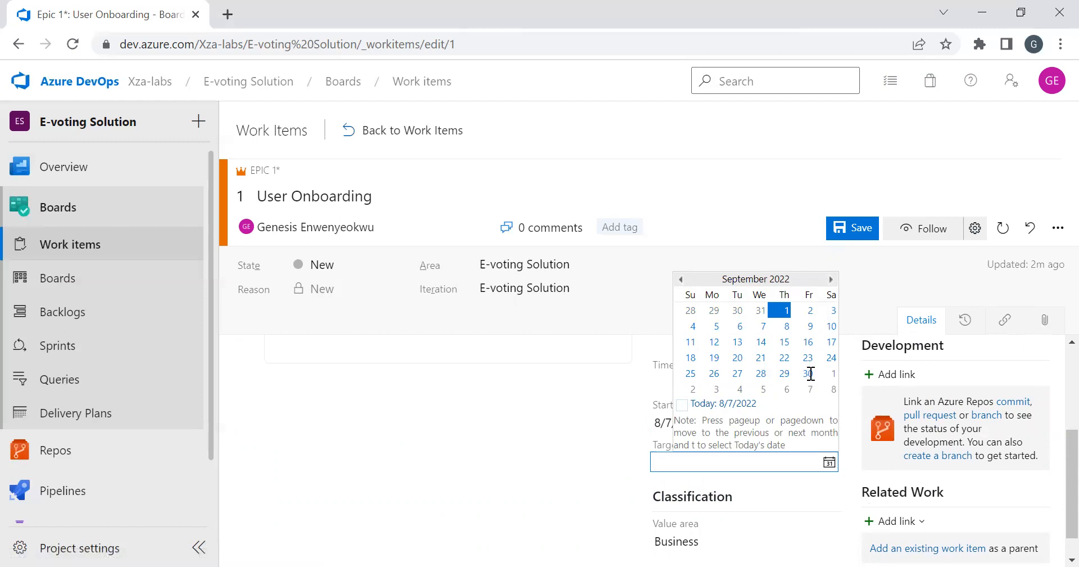
left_click(808, 373)
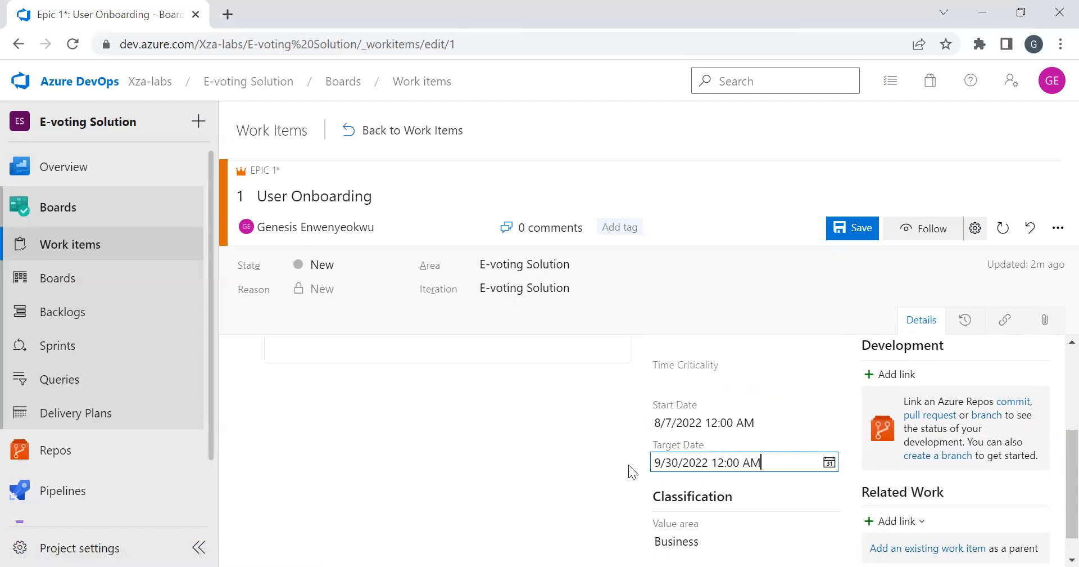
scroll(601, 474, "down", 1)
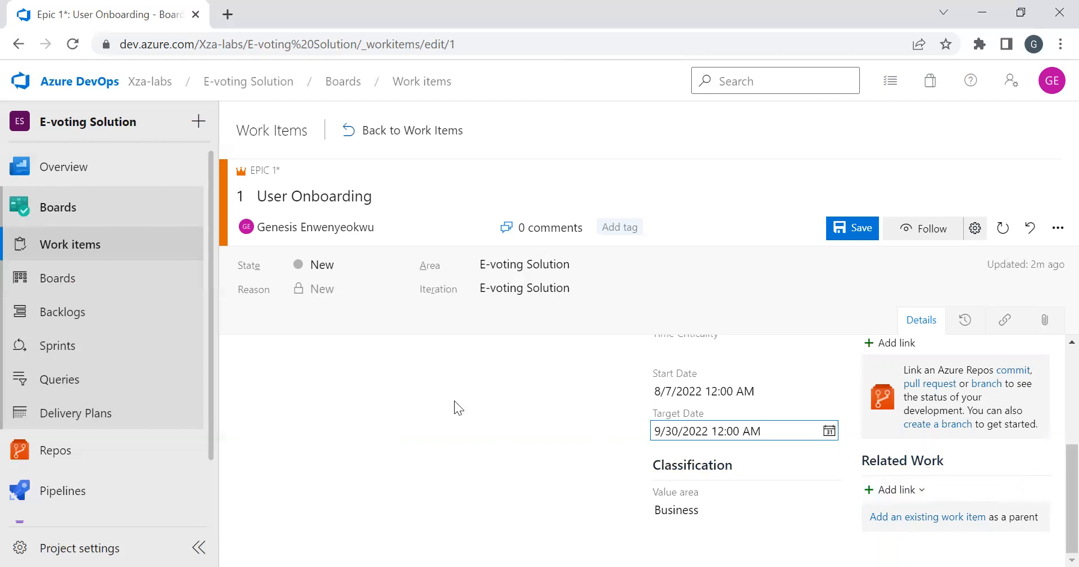
scroll(454, 400, "up", 5)
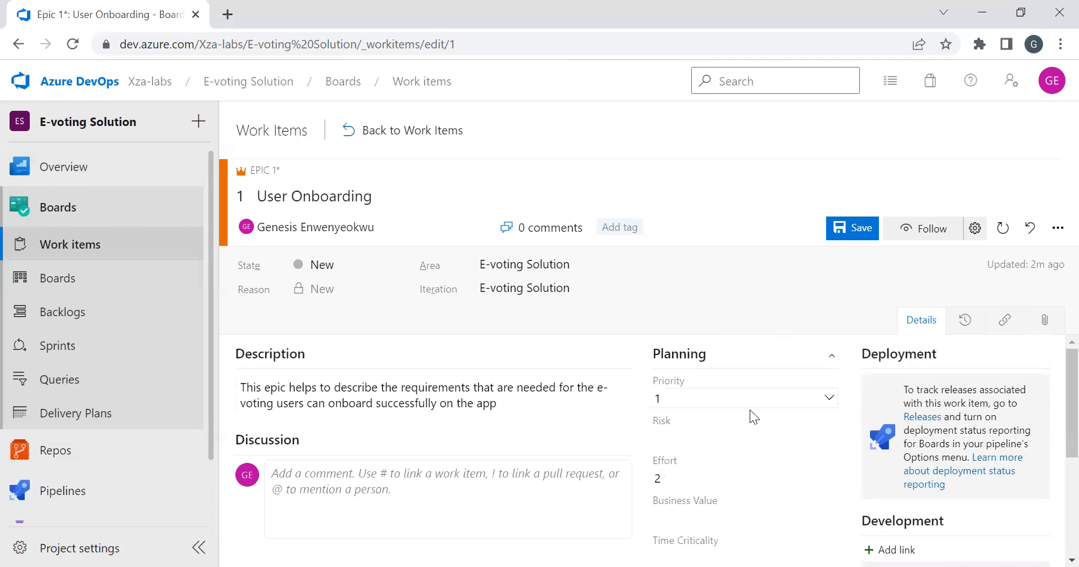
View the choices for linking related work to the epic without picking one.
scroll(751, 410, "down", 4)
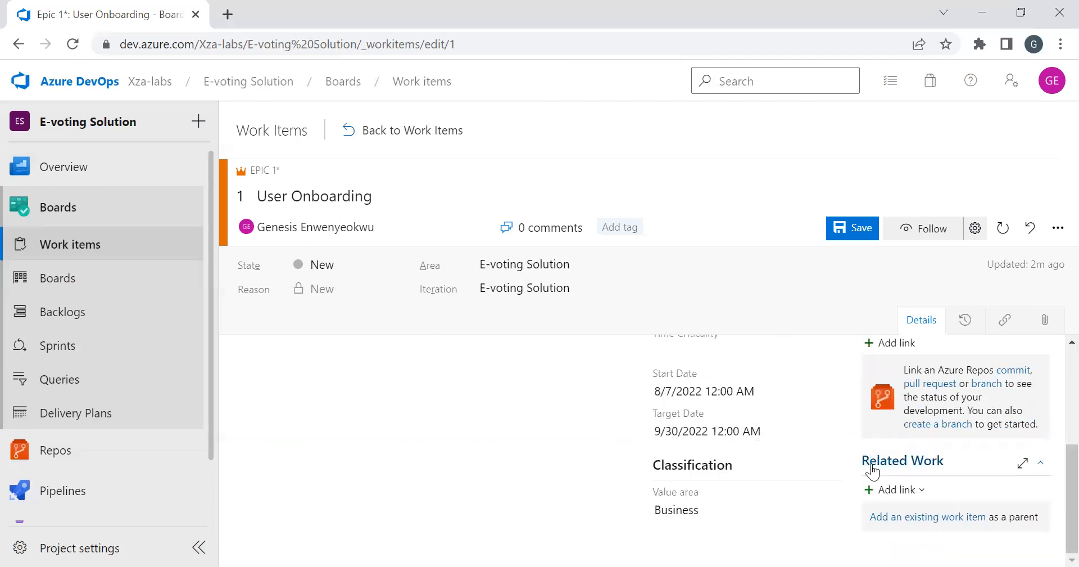
left_click(899, 490)
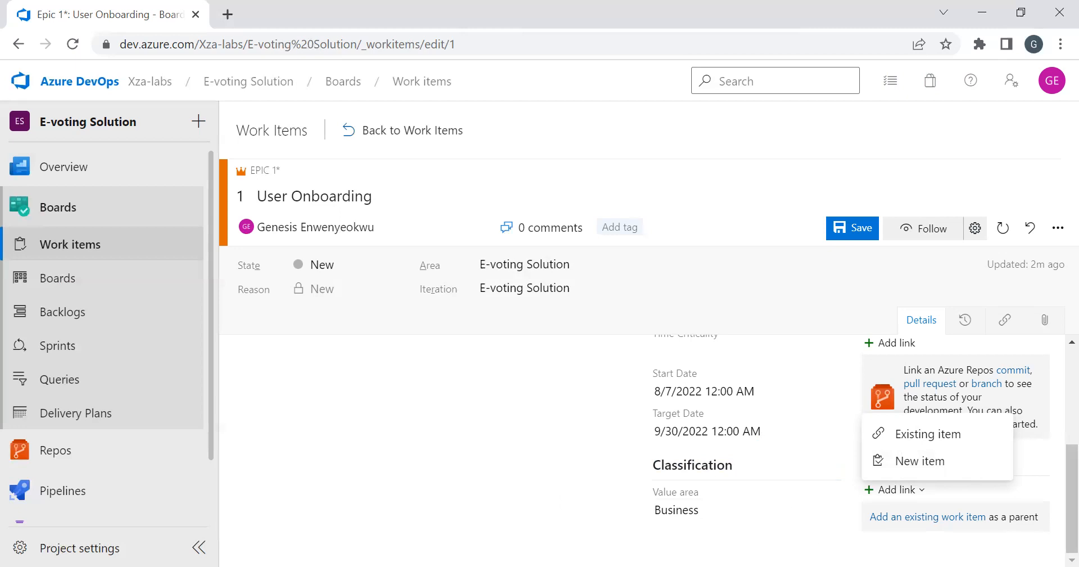
left_click(544, 516)
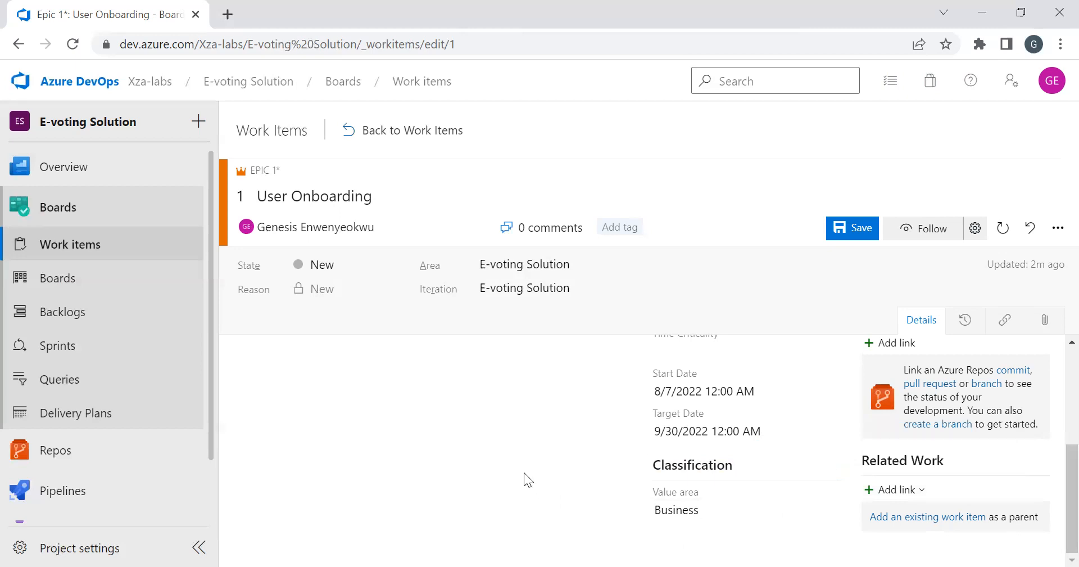
Save the User Onboarding epic and return to the project's work items list.
scroll(523, 472, "up", 4)
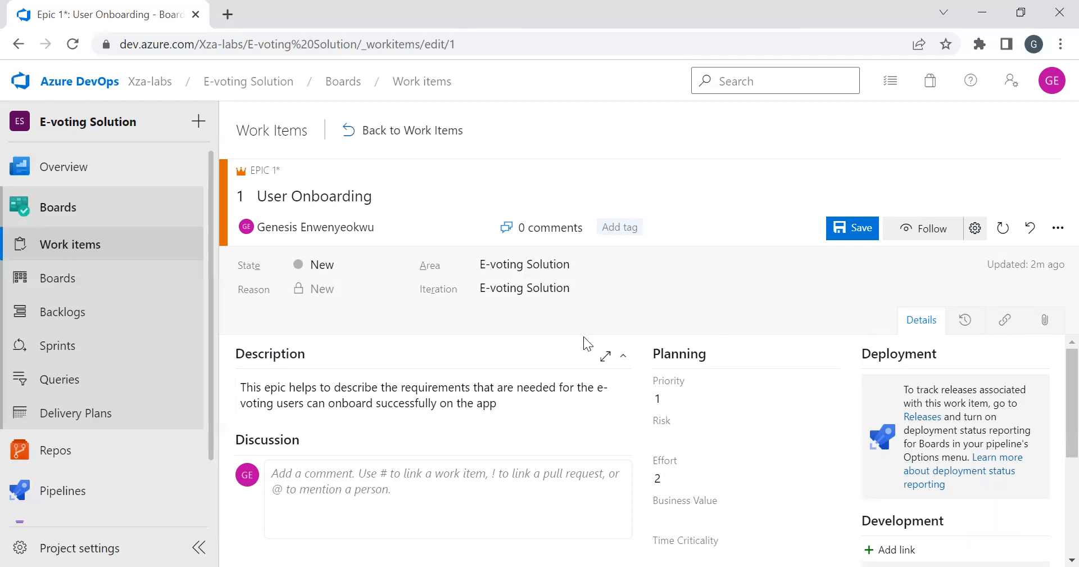
left_click(860, 228)
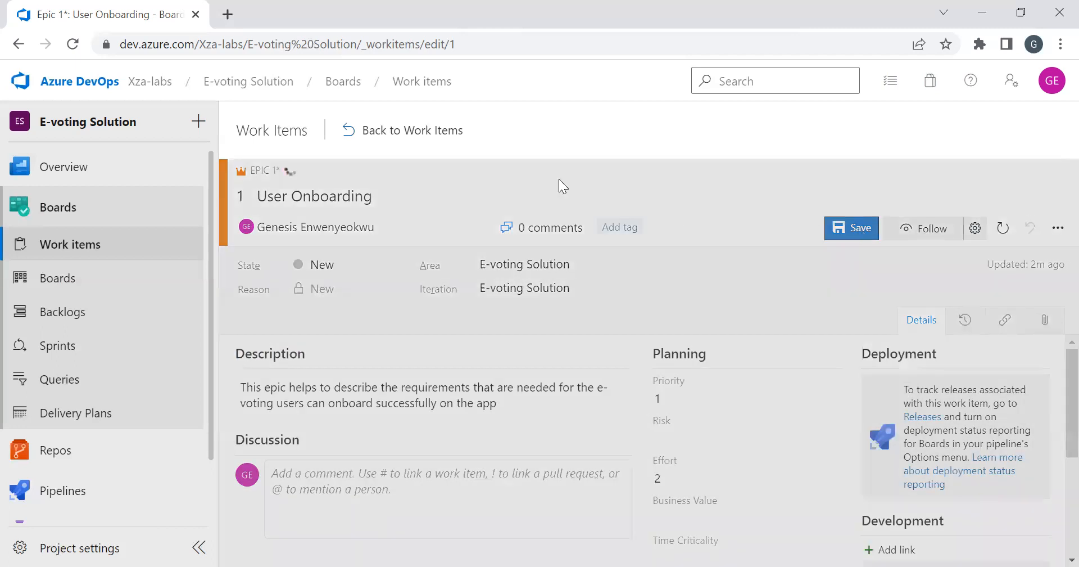
left_click(444, 135)
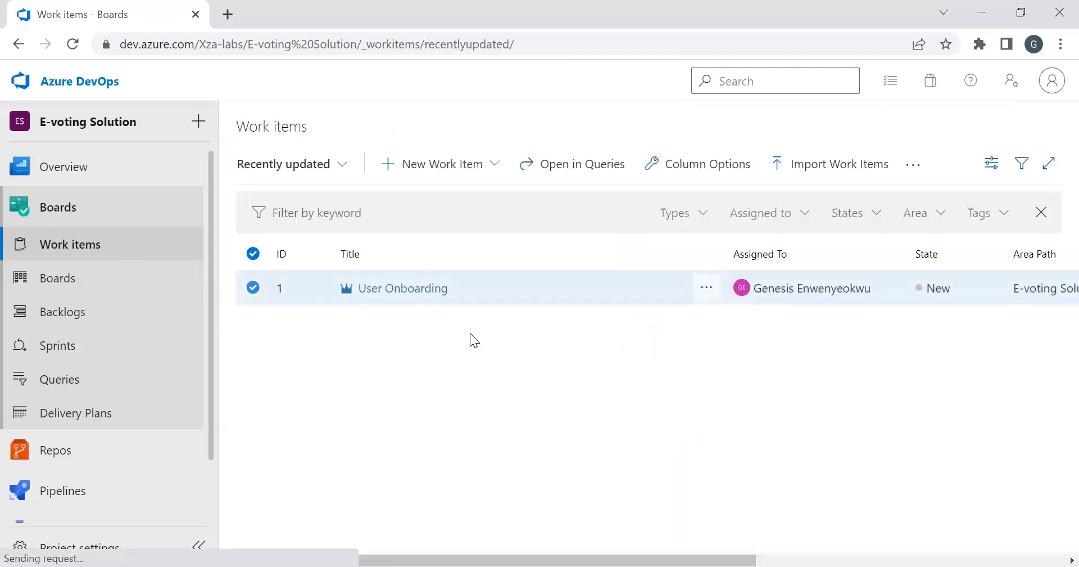
Deselect the User Onboarding row and examine all columns of the work items list, through to Activity Date.
left_click(253, 290)
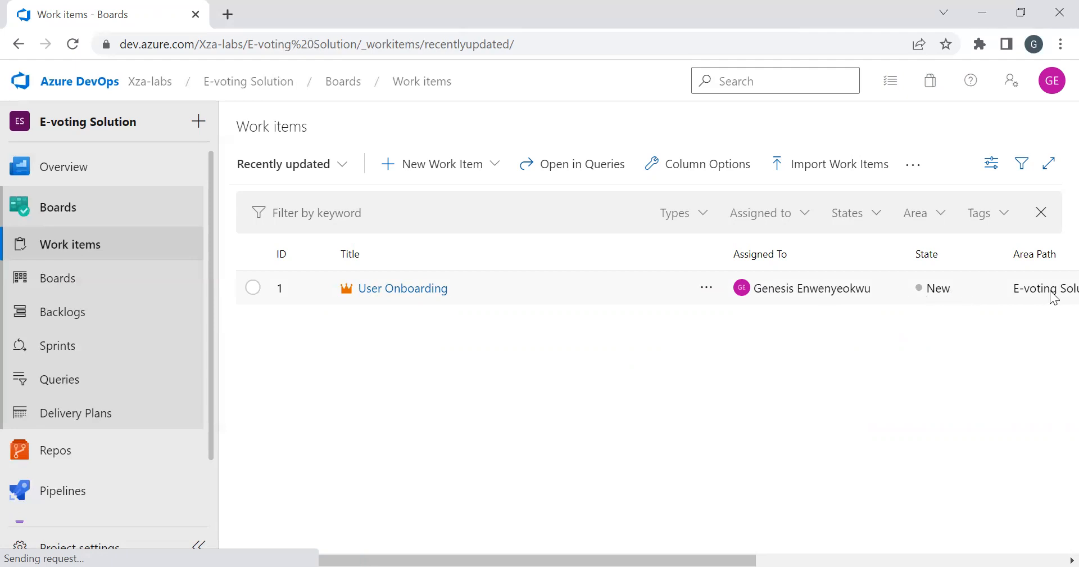
scroll(1047, 292, "right", 5)
scroll(1043, 288, "right", 3)
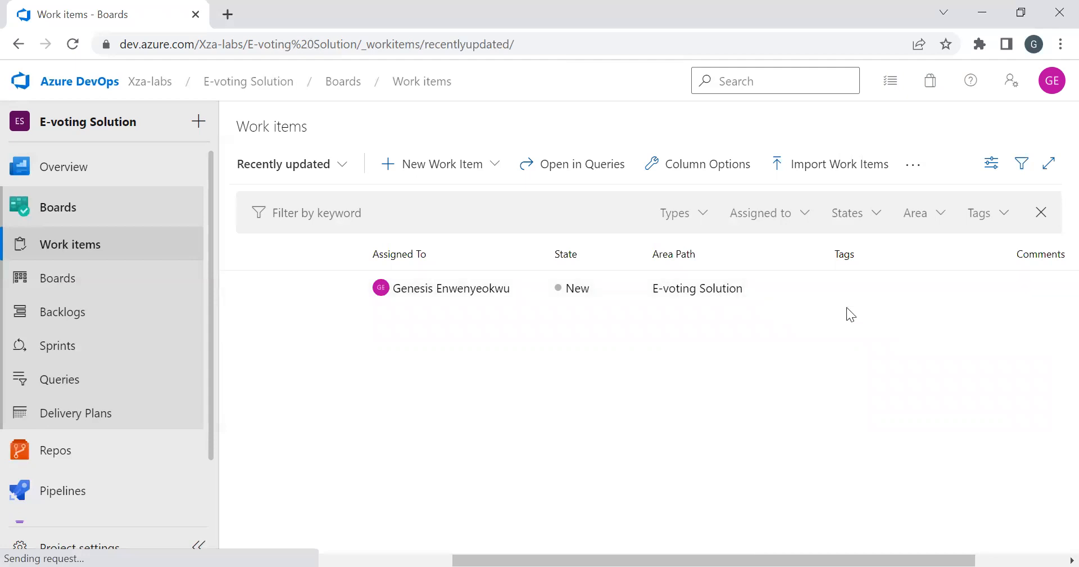
scroll(850, 307, "right", 3)
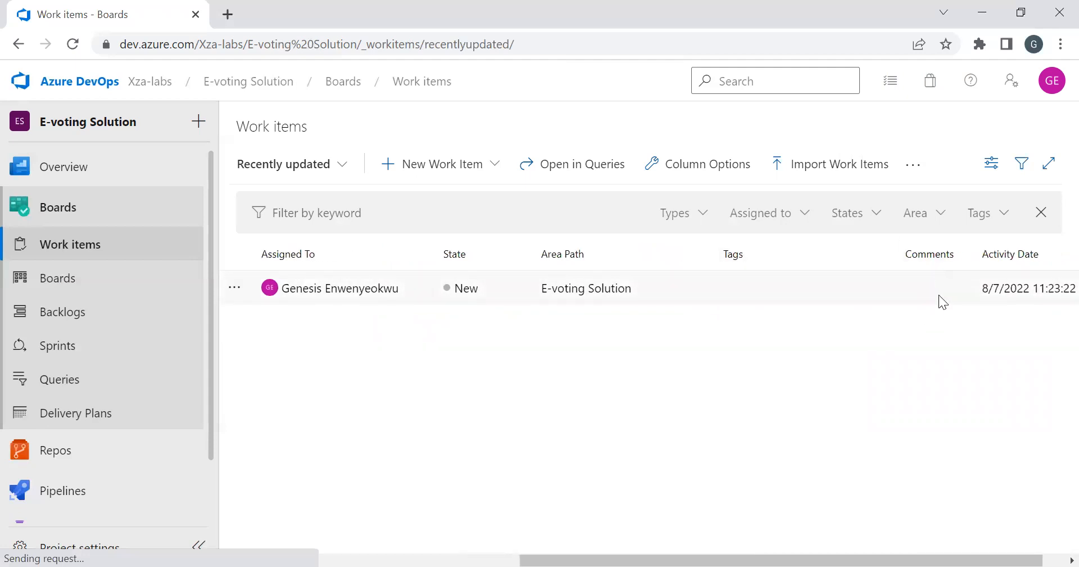
scroll(938, 296, "right", 1)
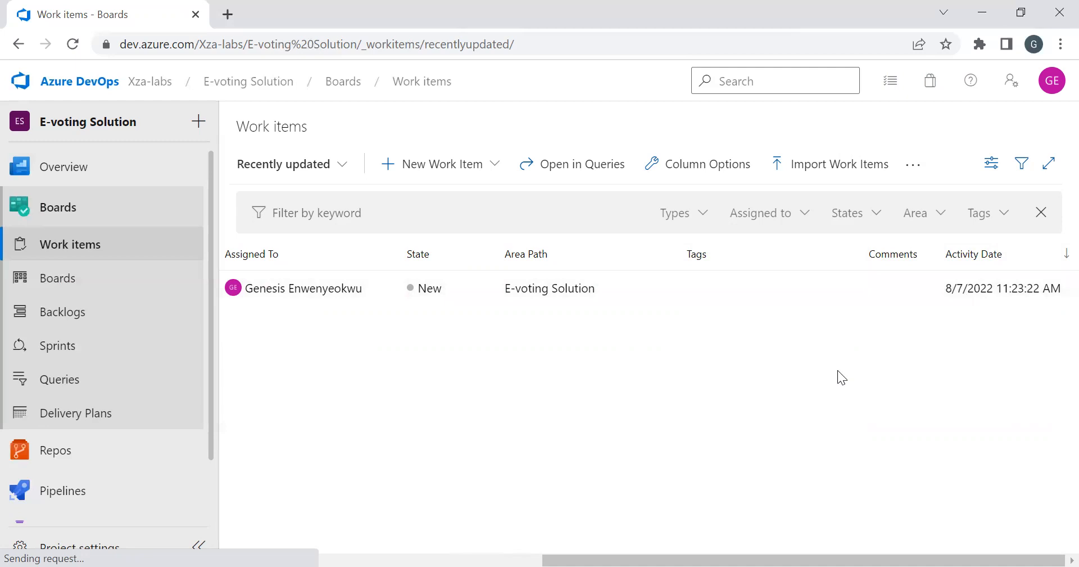
scroll(837, 370, "left", 5)
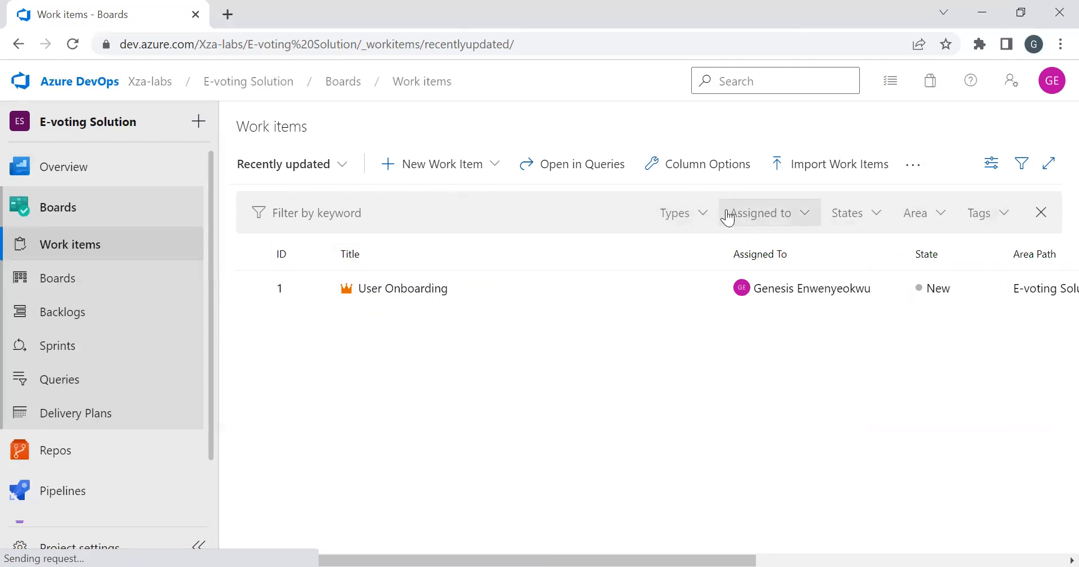
Examine the Types, Assigned to, States, Area and Tags filter choices of the work items list without applying any.
left_click(704, 214)
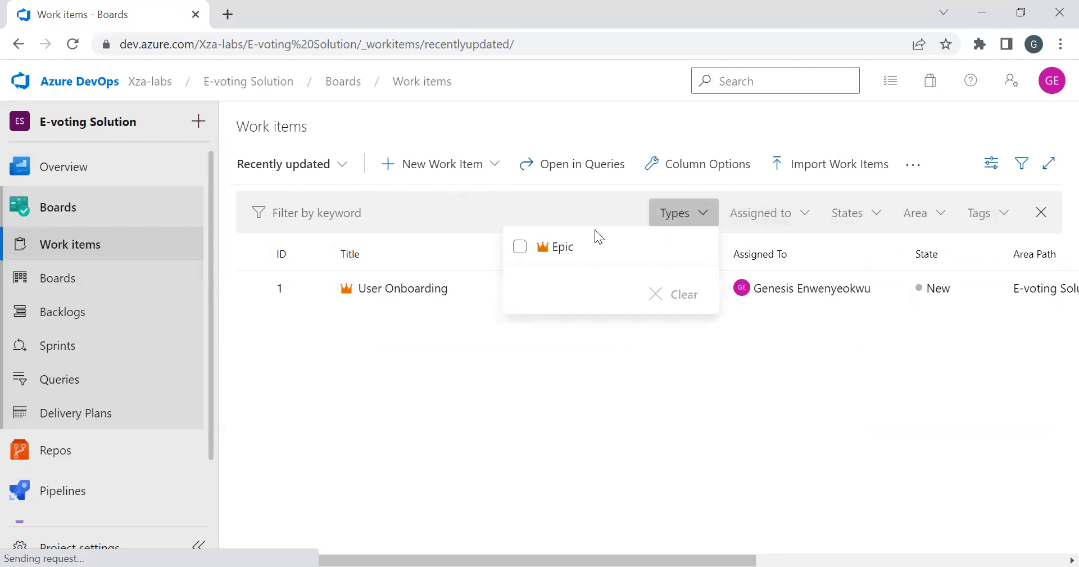
left_click(763, 394)
left_click(805, 215)
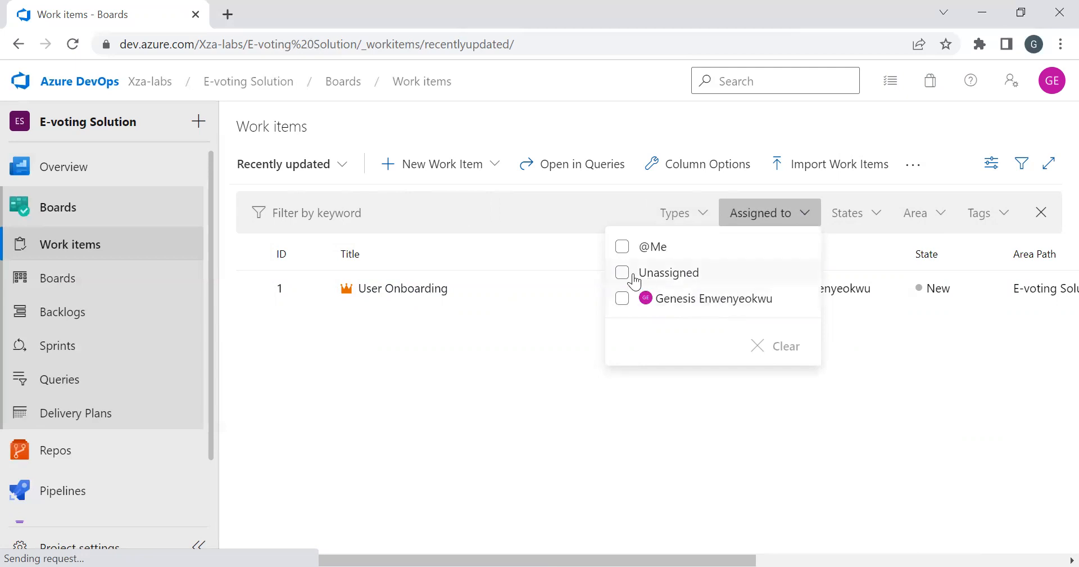
left_click(711, 417)
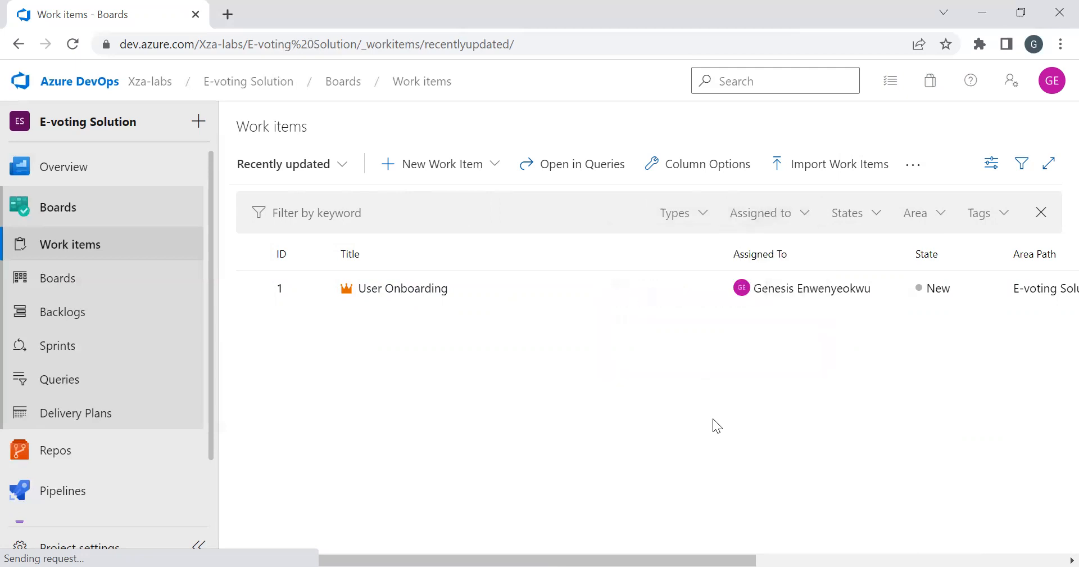
left_click(878, 217)
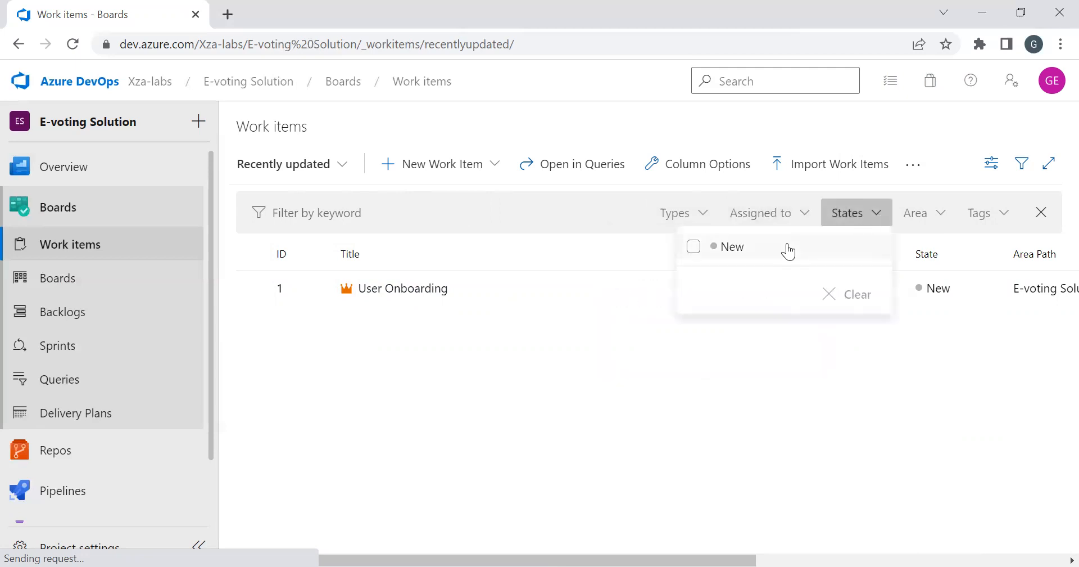
left_click(948, 216)
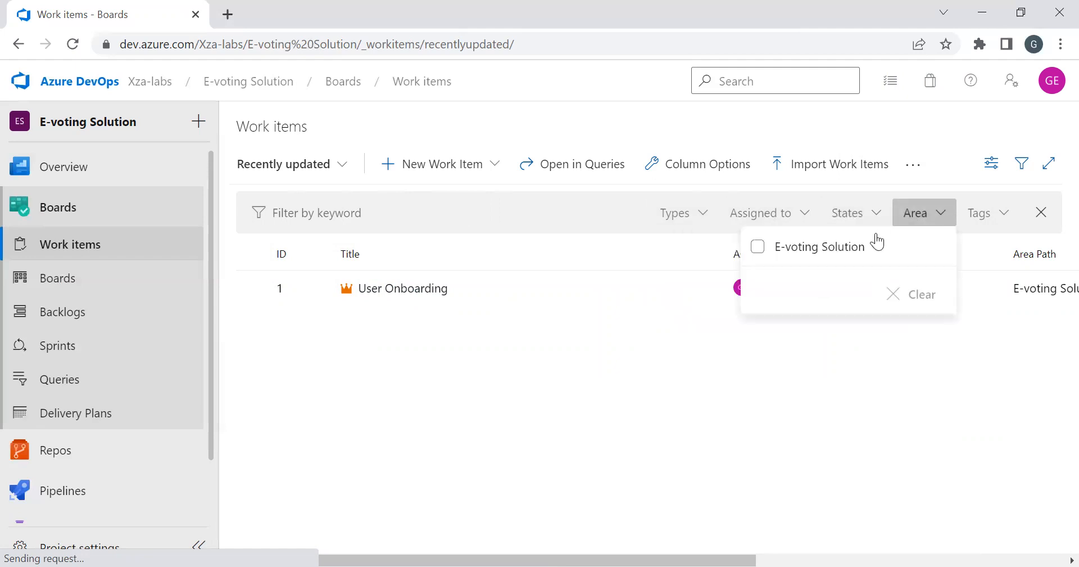
left_click(1001, 214)
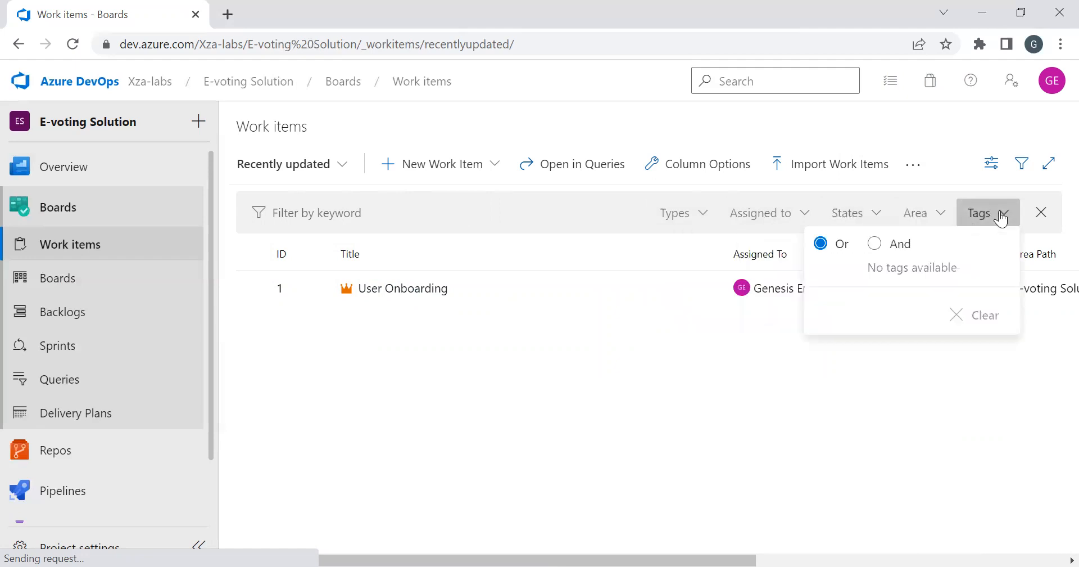
left_click(629, 424)
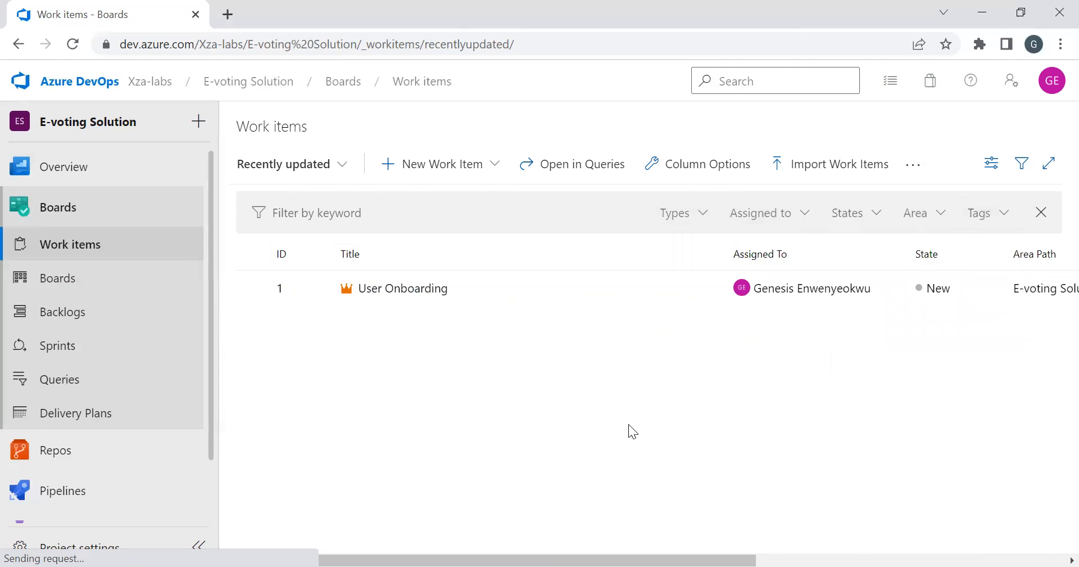
Create a new User Story work item titled "Sign up" and save it.
left_click(435, 167)
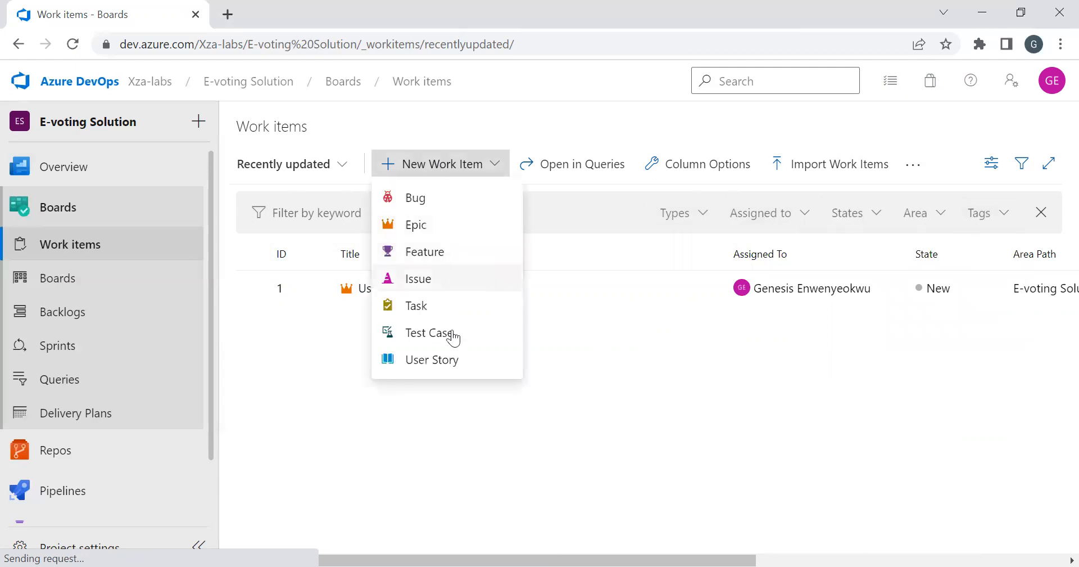
left_click(444, 364)
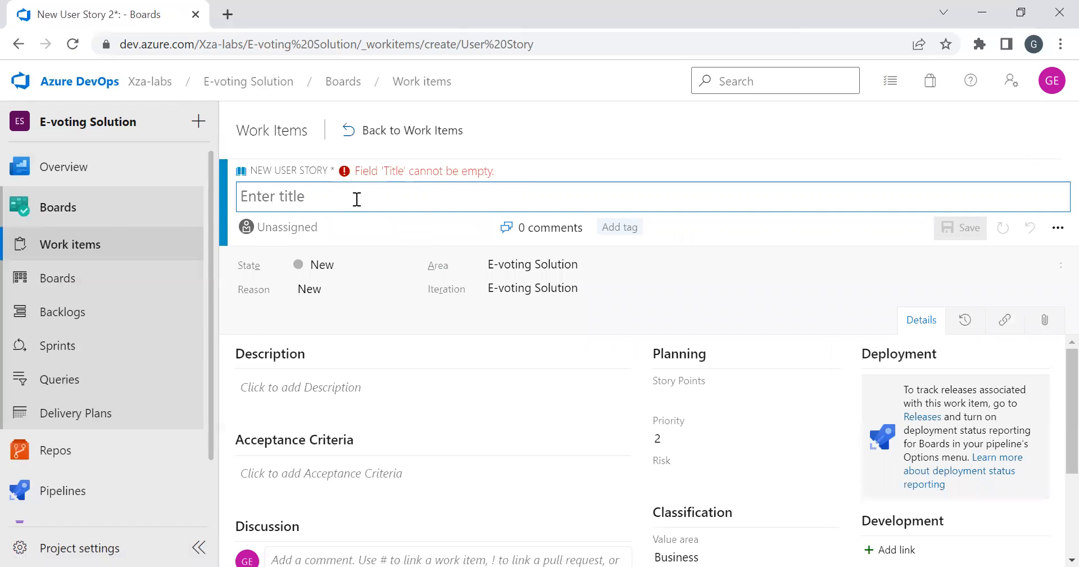
type("Sign up")
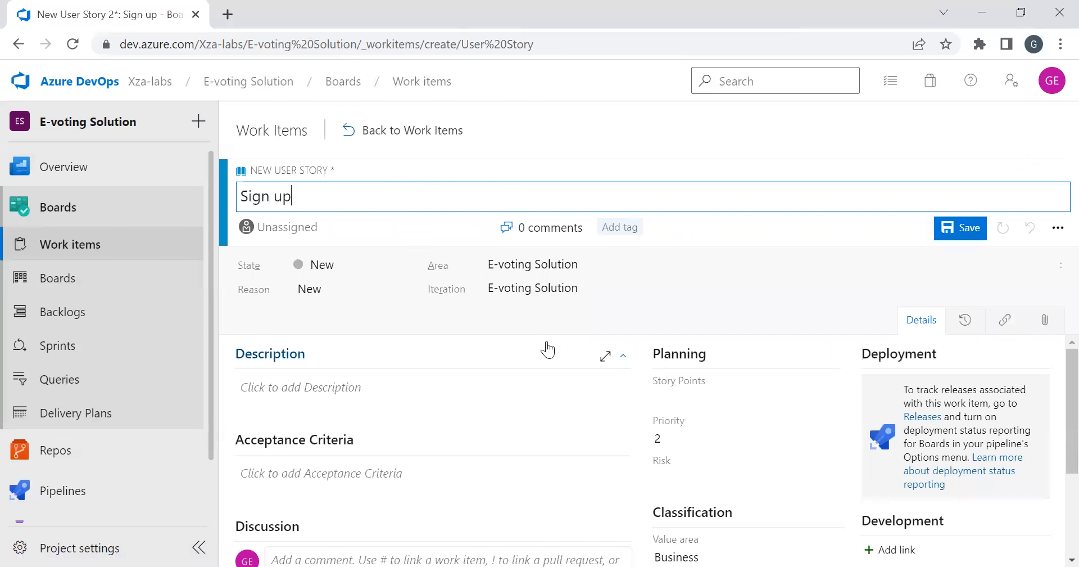
left_click(949, 234)
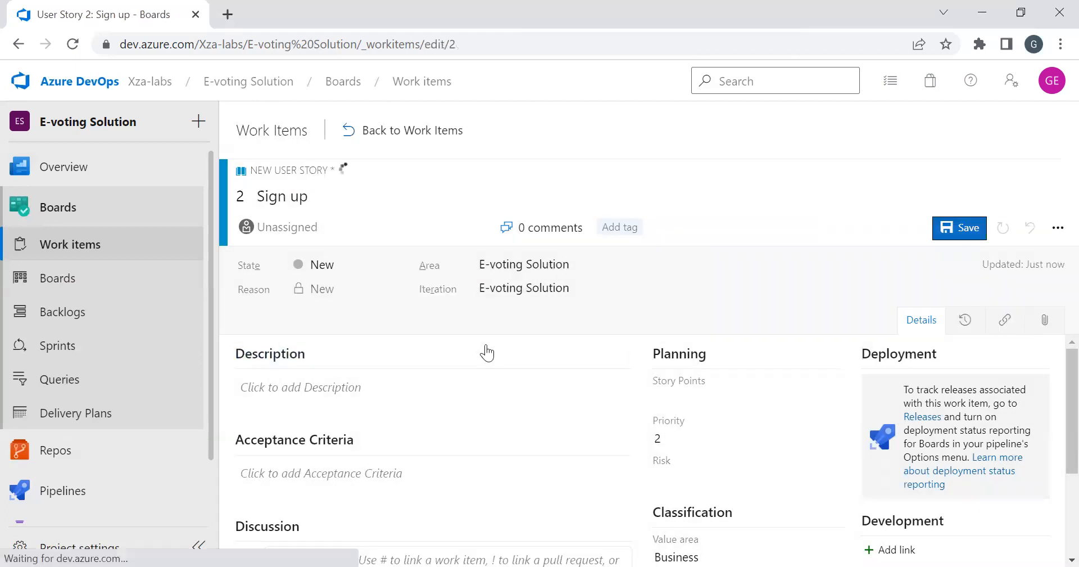
Begin the story's description with the lines "As a new user," and "I want to be able to provide my email address and password".
left_click(357, 388)
type("As a new user")
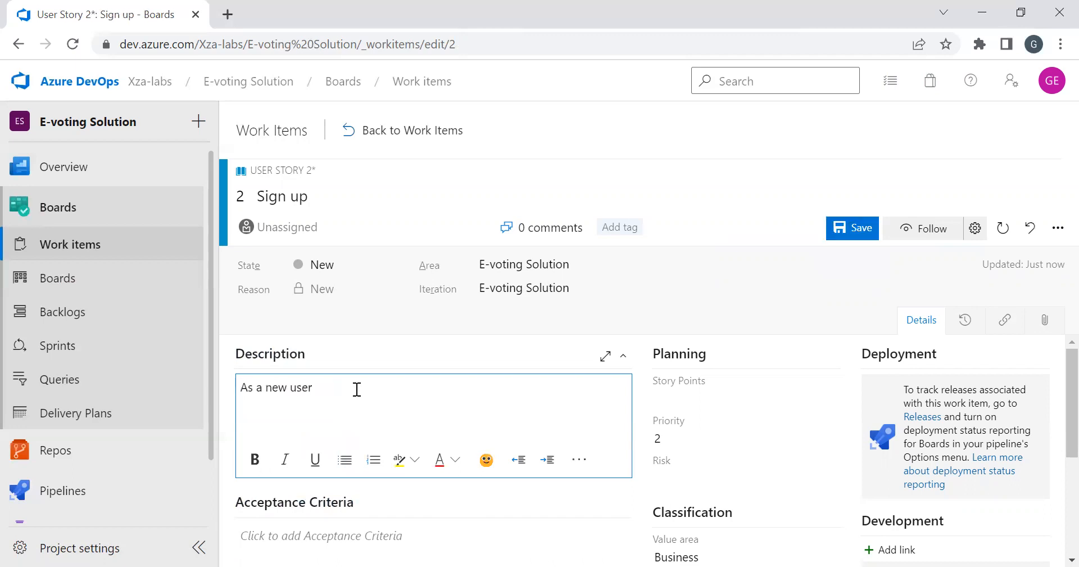
type(", I")
key("Return")
type("I want to be able to prov")
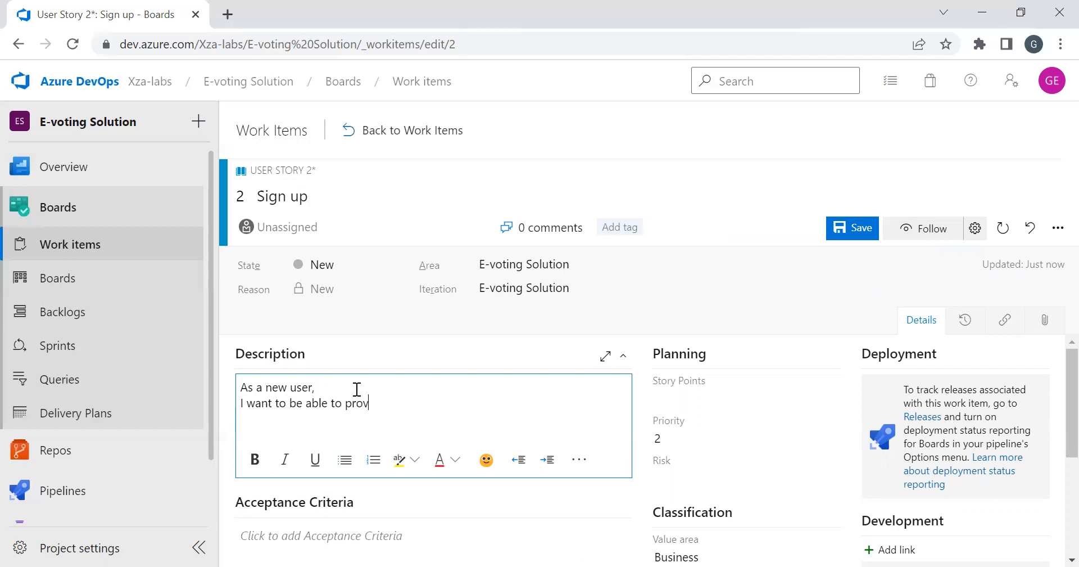
type("ide my email address ")
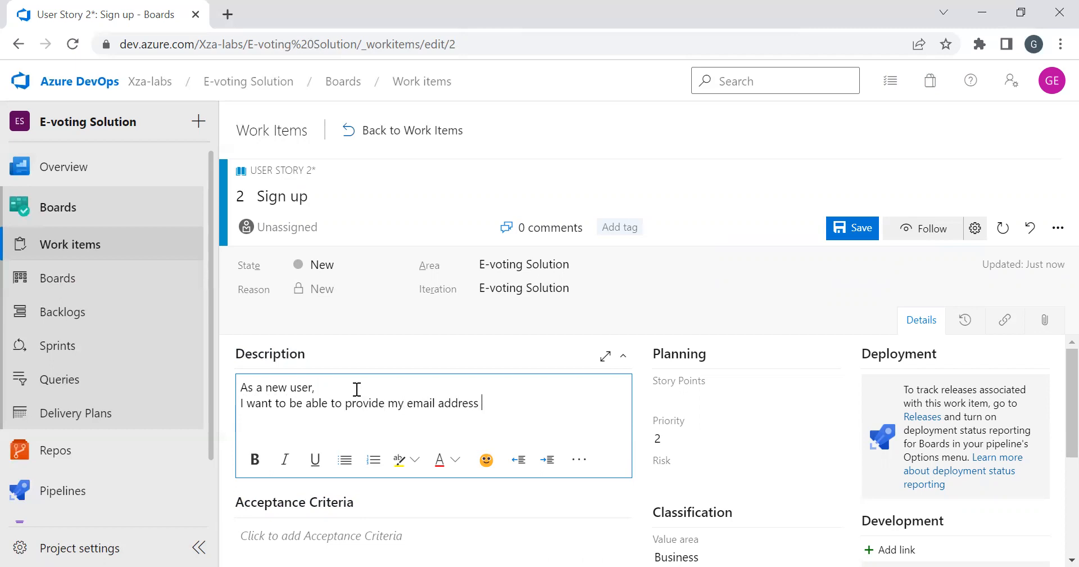
type("and password So")
Complete the story's description with a third line, "So that i can sign up on the e-voting app".
key("Return")
type("So th")
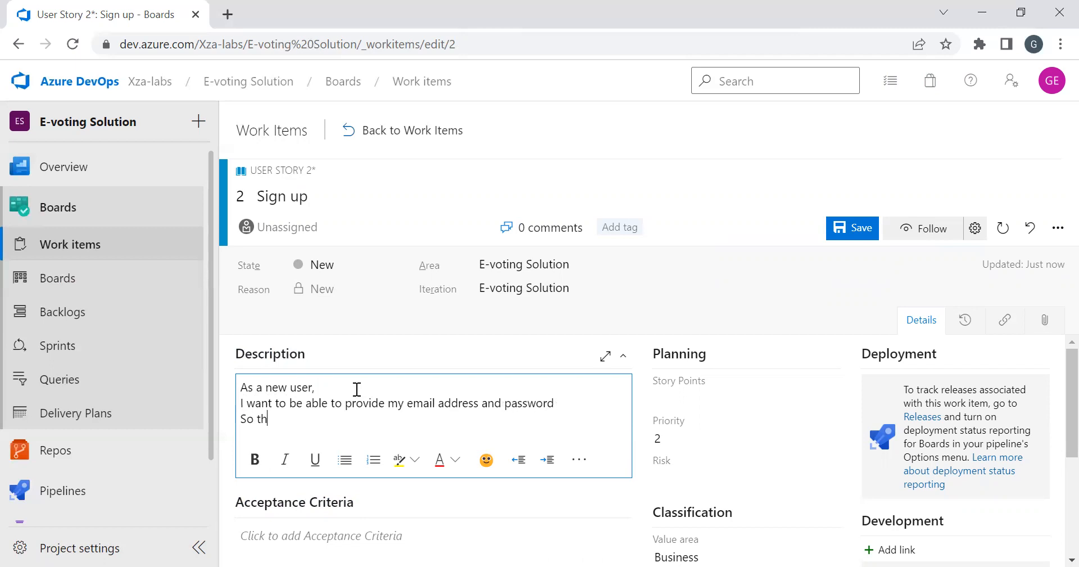
key("BackSpace")
key("BackSpace")
type("that i can sign up on the")
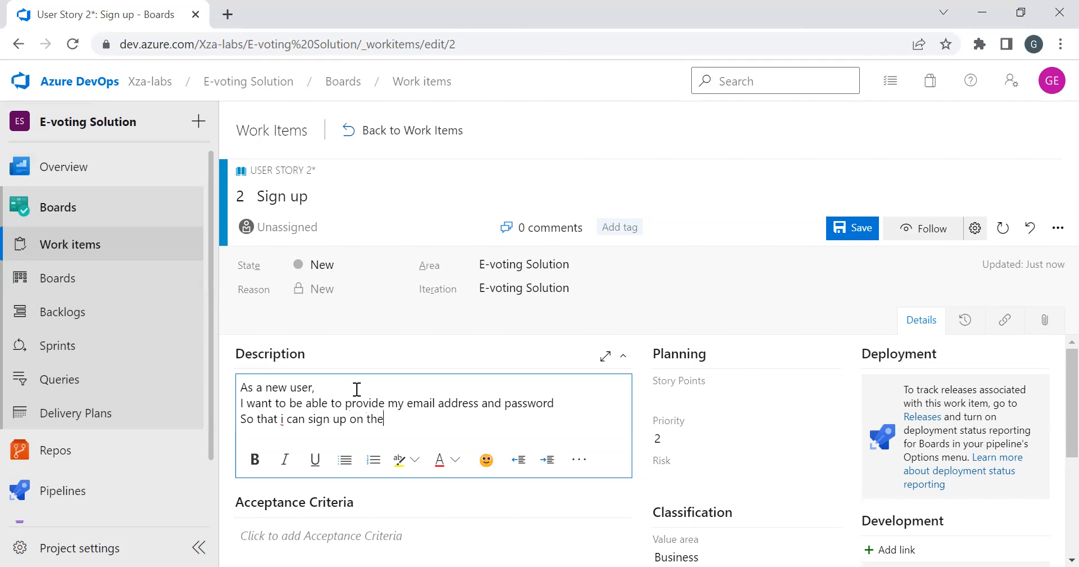
type(" e-voting app")
left_click(832, 151)
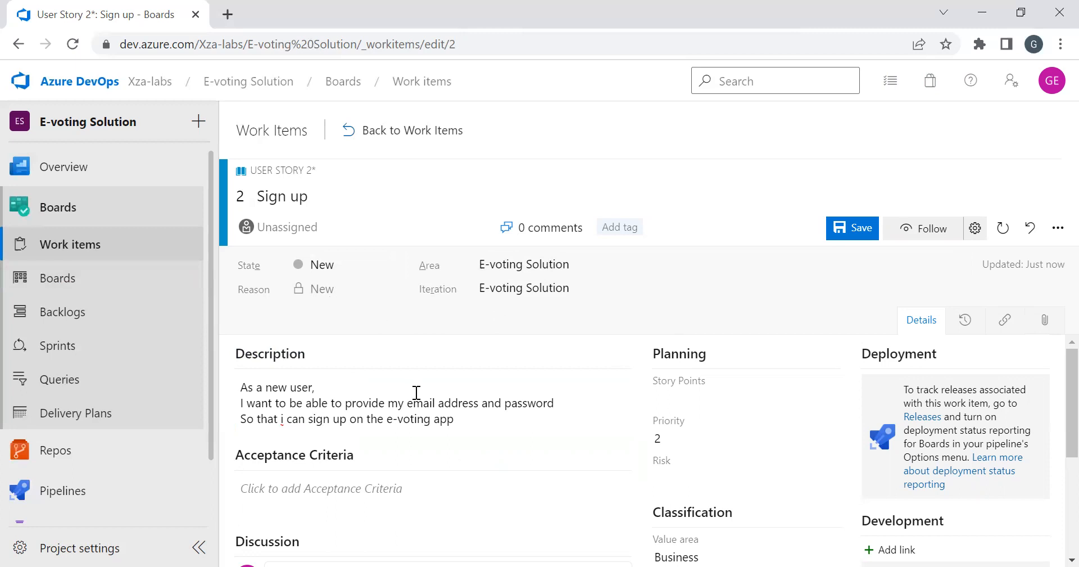
Open the Sign up story's acceptance criteria for editing.
scroll(425, 427, "down", 1)
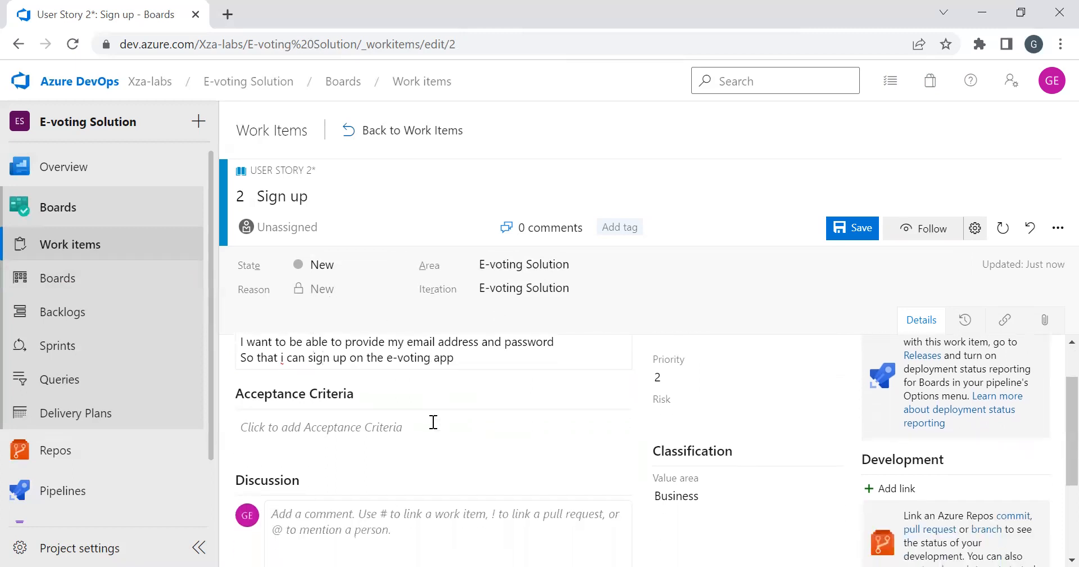
left_click(433, 421)
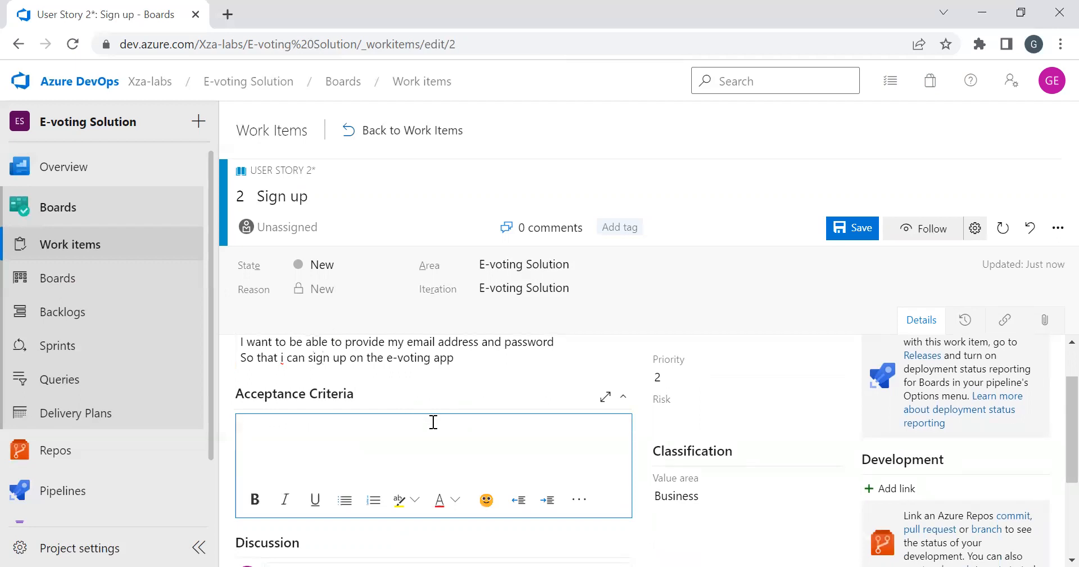
type("Given that the user has prove")
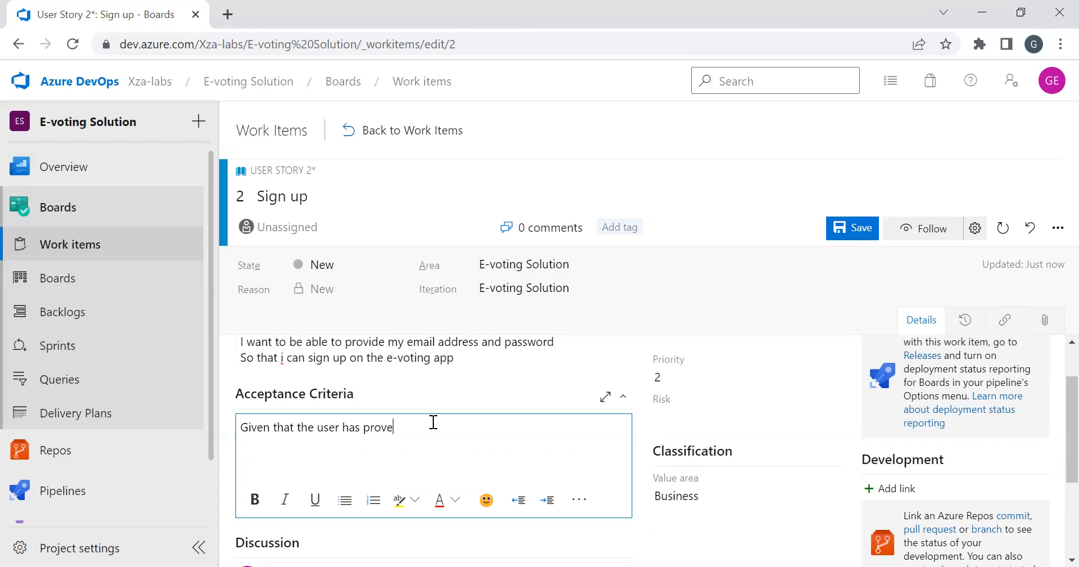
key("BackSpace")
key("BackSpace")
key("BackSpace")
key("BackSpace")
key("BackSpace")
key("BackSpace")
key("BackSpace")
key("BackSpace")
key("BackSpace")
key("BackSpace")
key("BackSpace")
key("BackSpace")
key("BackSpace")
key("BackSpace")
key("BackSpace")
key("BackSpace")
key("BackSpace")
key("BackSpace")
key("BackSpace")
key("BackSpace")
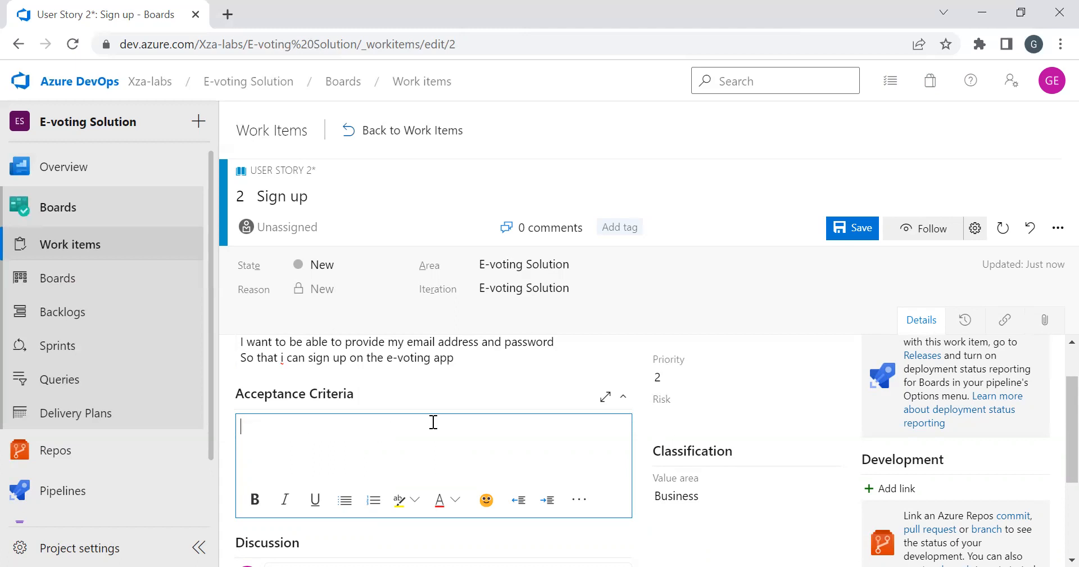
Write the acceptance criterion "Must that the user provides a valid email address format such as" followed by a sample email address.
type("Must that the user provid")
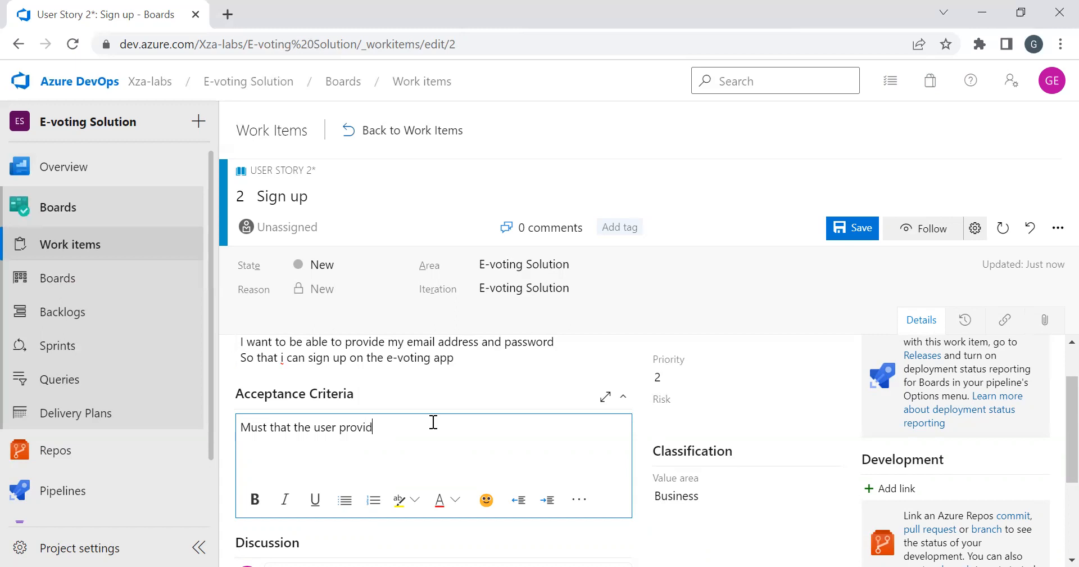
type("es a valid email address format su")
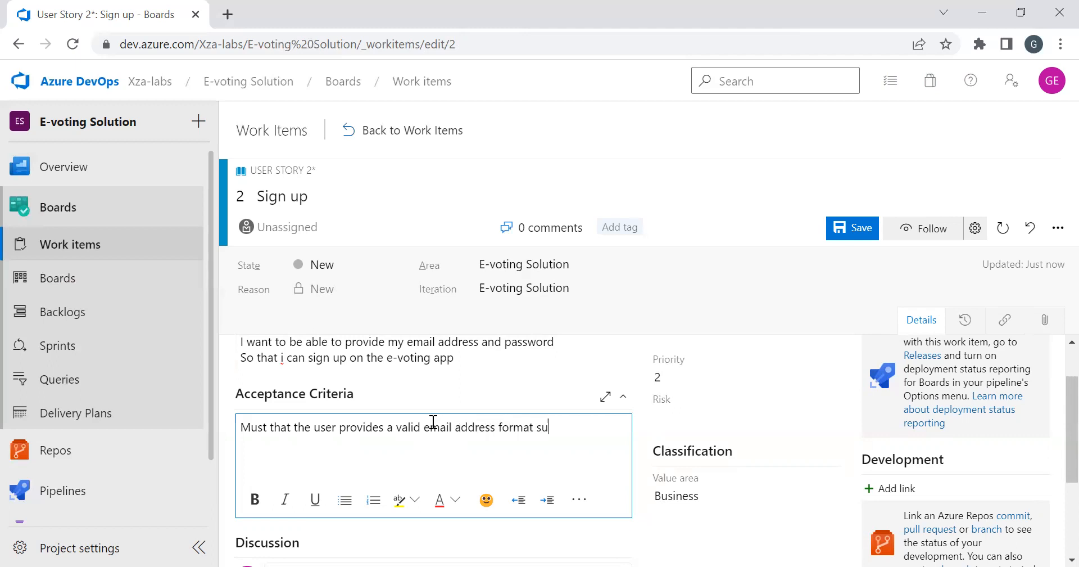
type("ch as hello@yourmail.com")
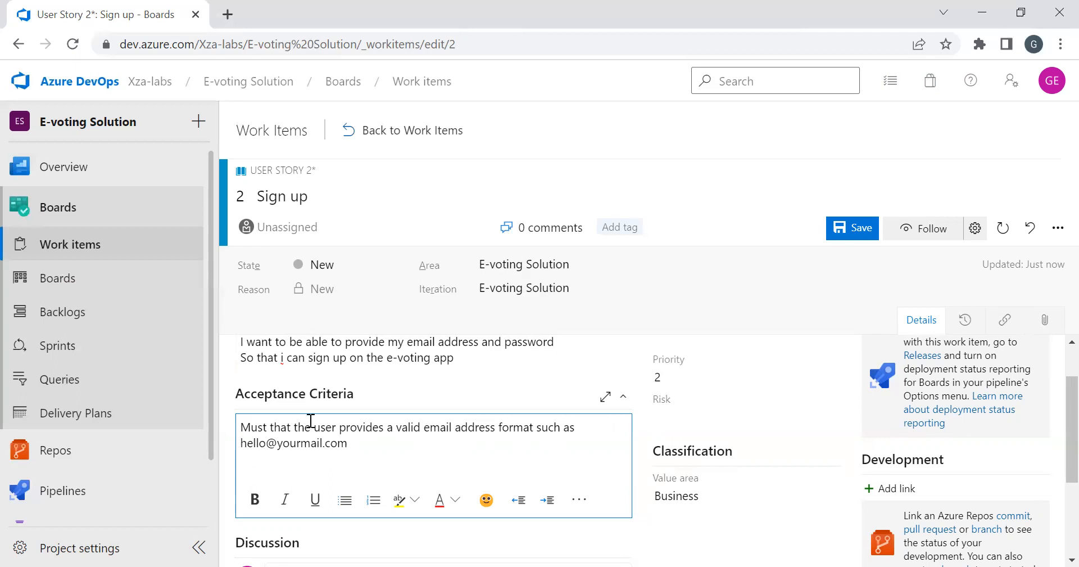
Reword the opening of the acceptance criterion to "The user must" ahead of "provides a valid email address format".
left_click_drag(315, 428, 234, 428)
key("BackSpace")
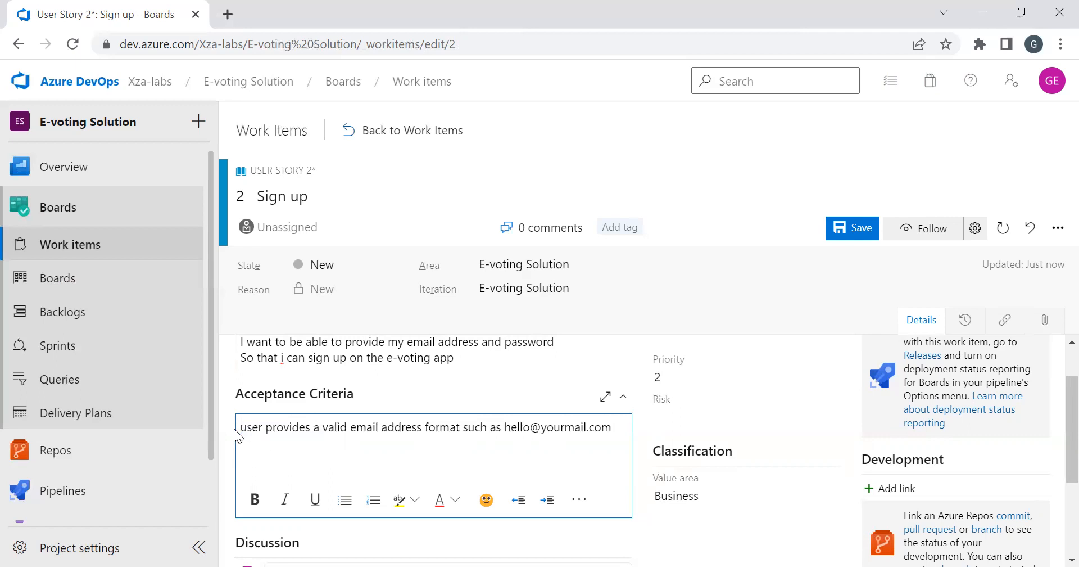
type("The")
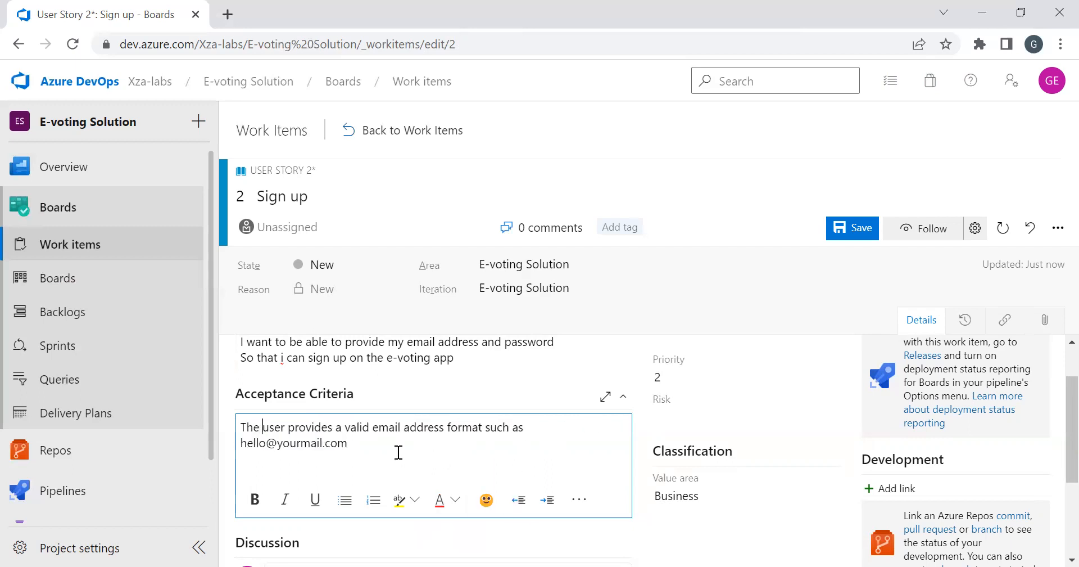
left_click(290, 428)
type("must")
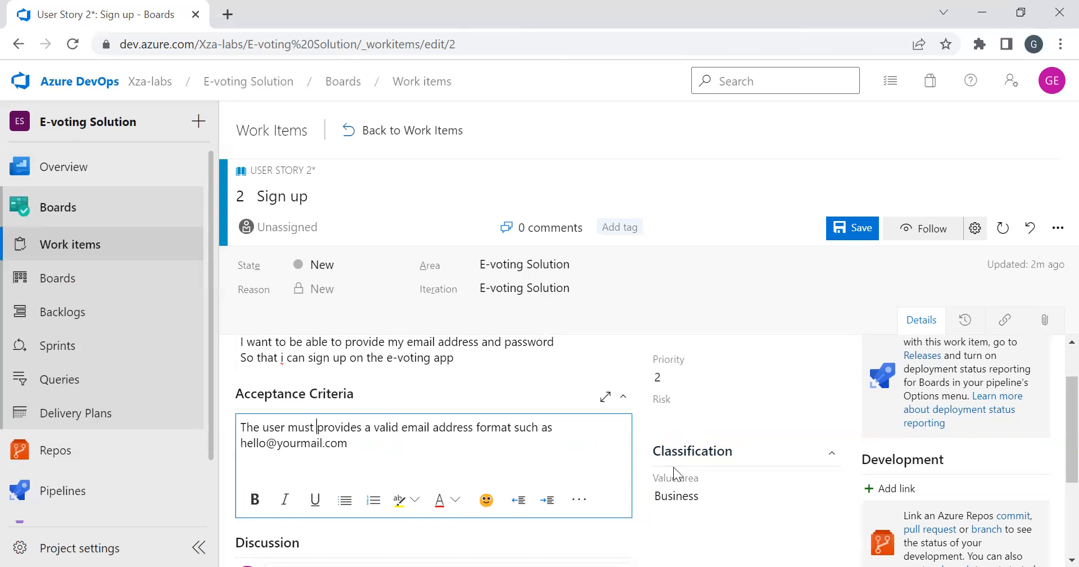
Set the Sign up story's priority to 1.
scroll(652, 402, "down", 3)
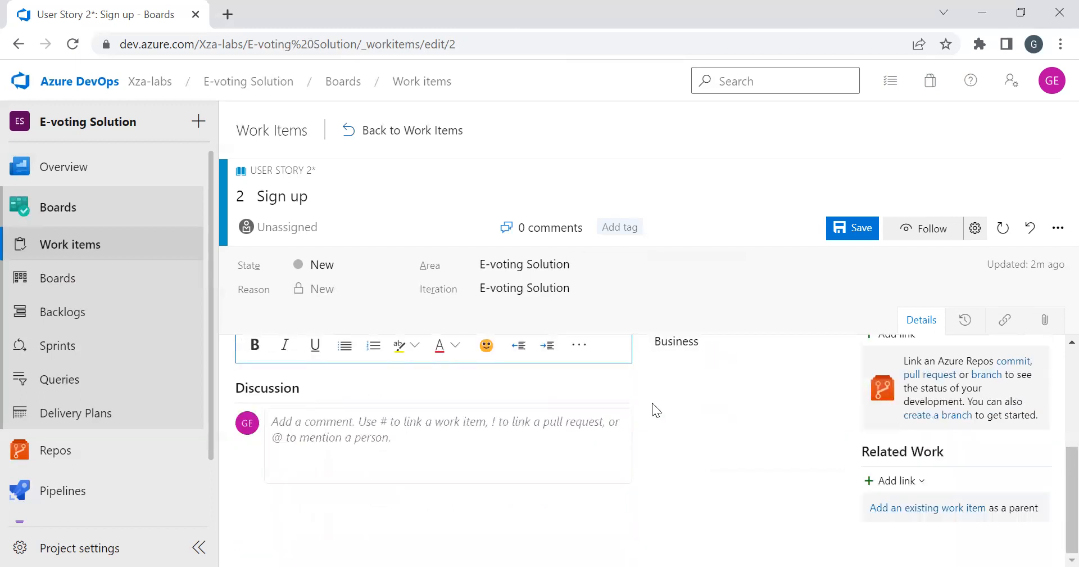
scroll(652, 402, "up", 4)
scroll(652, 403, "up", 1)
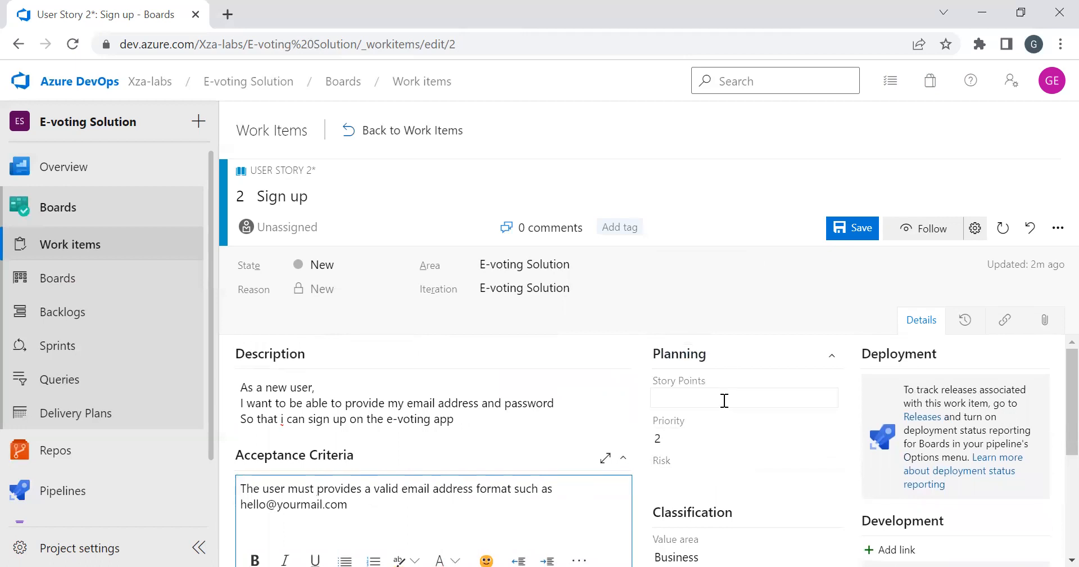
left_click(721, 444)
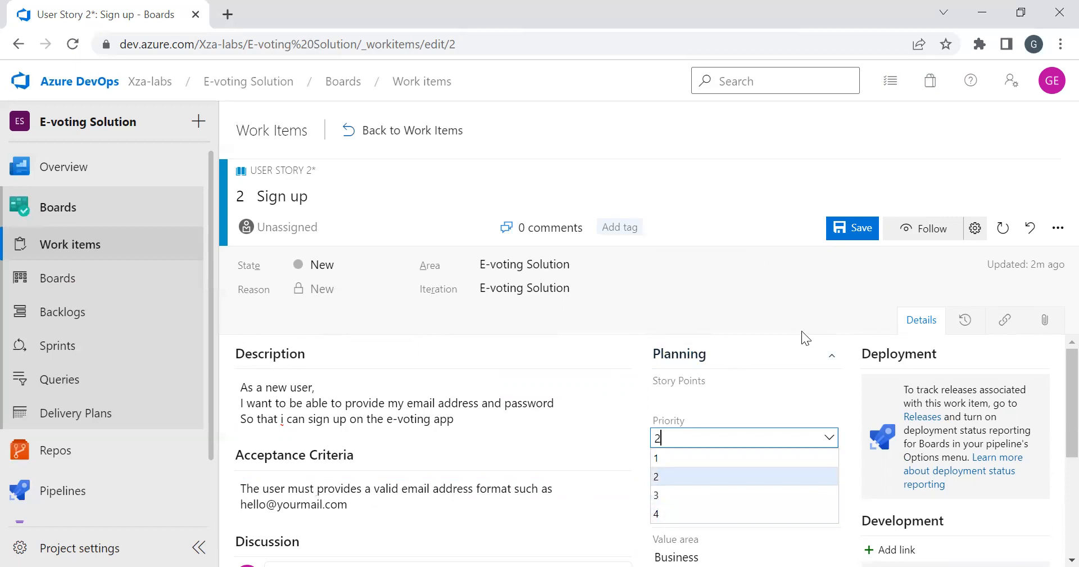
left_click(690, 475)
left_click(712, 441)
left_click(699, 460)
Save the changes to the Sign up user story.
scroll(715, 472, "down", 2)
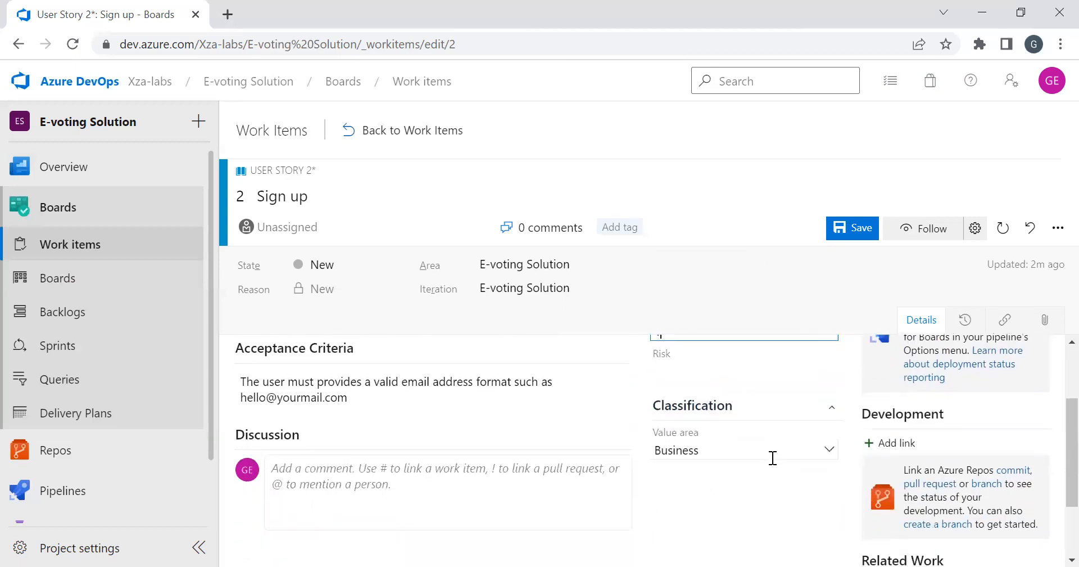
scroll(765, 518, "down", 1)
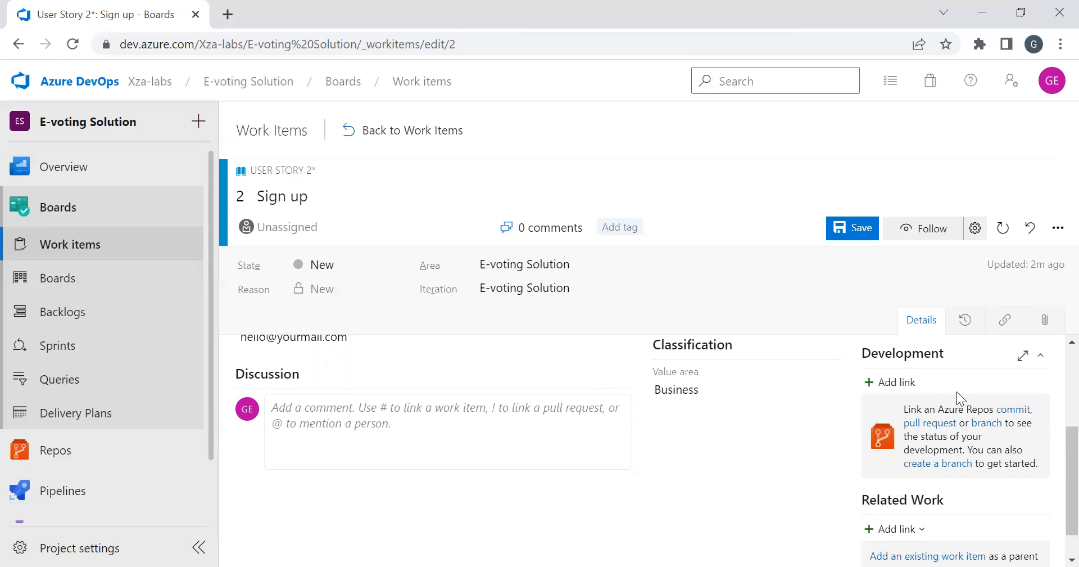
scroll(957, 391, "up", 2)
scroll(957, 391, "down", 3)
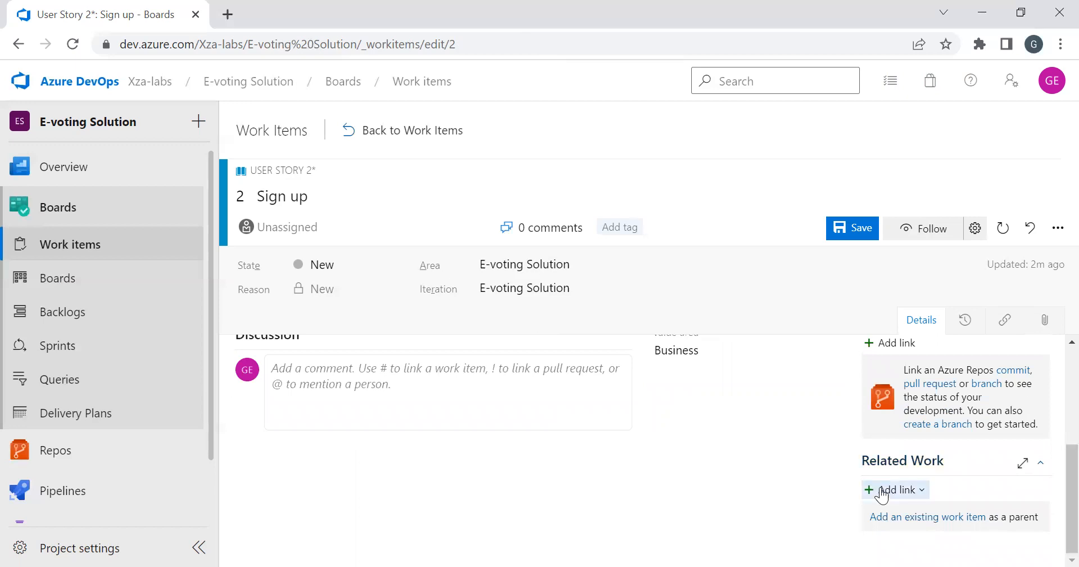
left_click(848, 227)
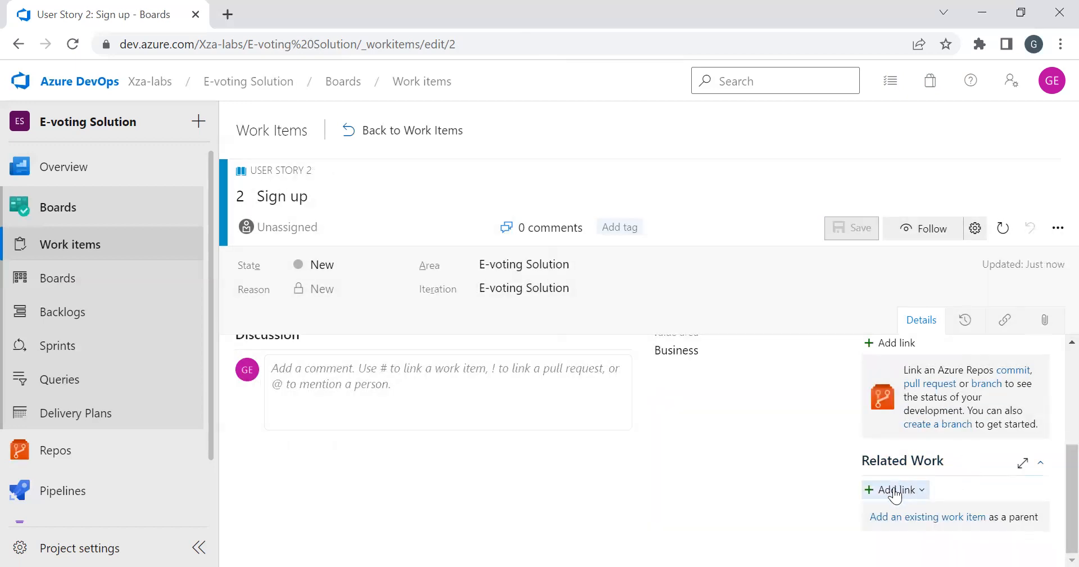
Start adding a link from the Sign up story to an existing work item.
left_click(896, 491)
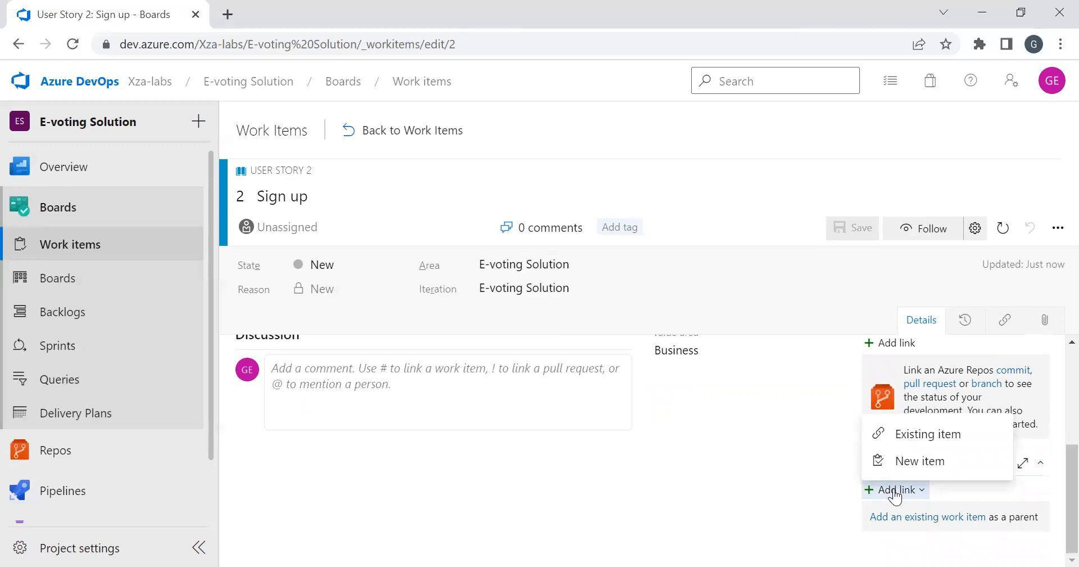
left_click(919, 437)
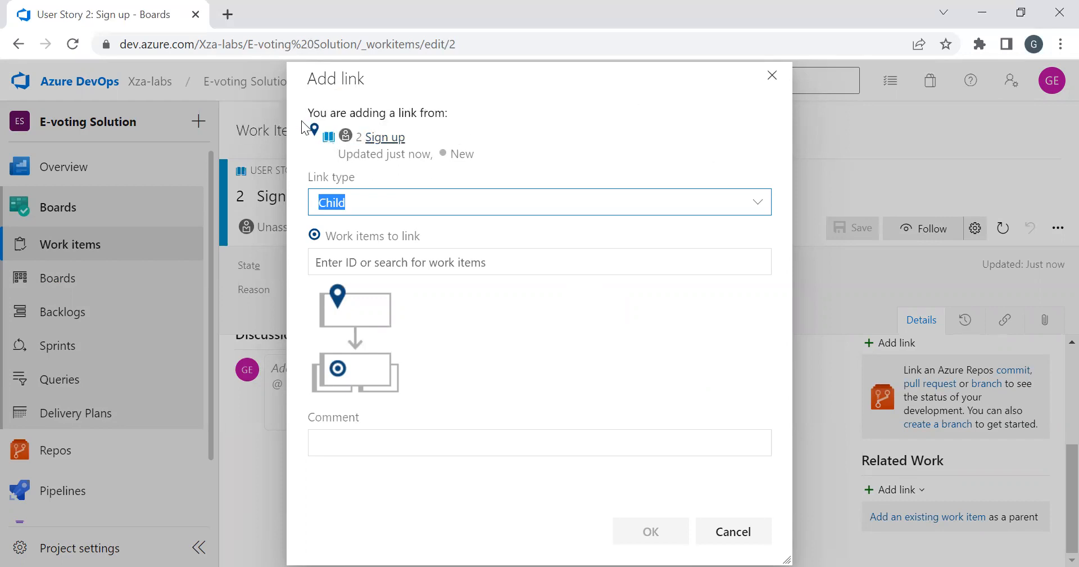
mouse_move(340, 294)
mouse_move(385, 314)
Look through the available link types, trying GitHub Issue and returning to Child.
left_click(762, 208)
key("Up")
key("Down")
key("Down")
key("Down")
key("Up")
key("Up")
key("Up")
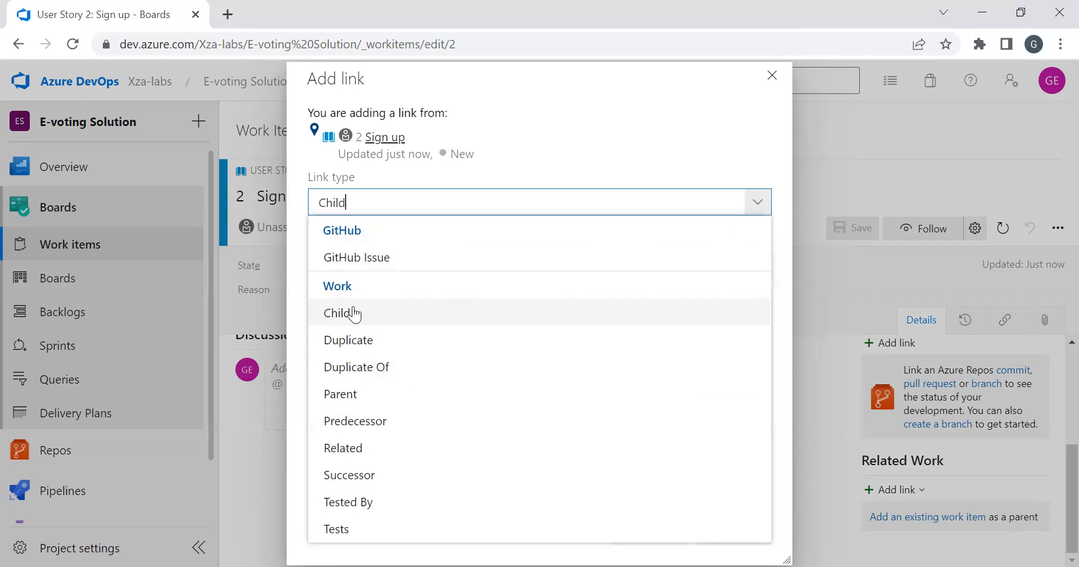
left_click(368, 260)
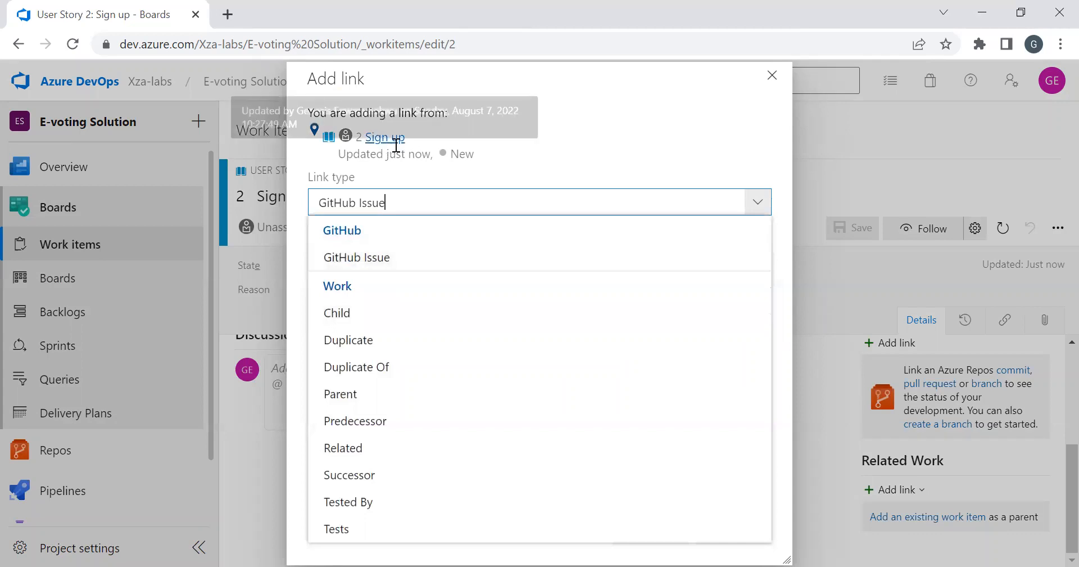
left_click(363, 315)
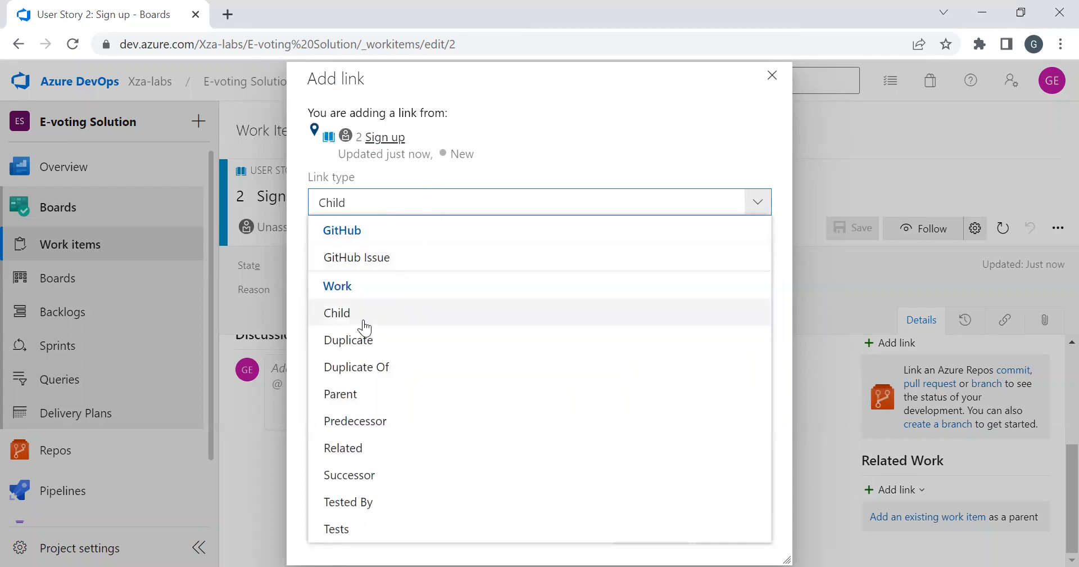
left_click(401, 311)
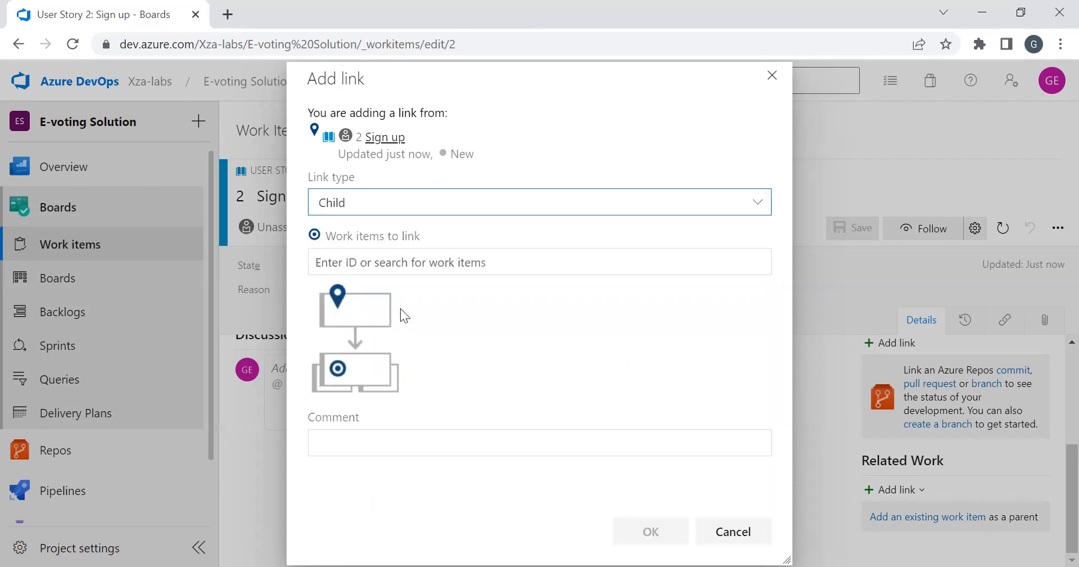
Choose the User Onboarding epic as the Child work item to link.
left_click(538, 257)
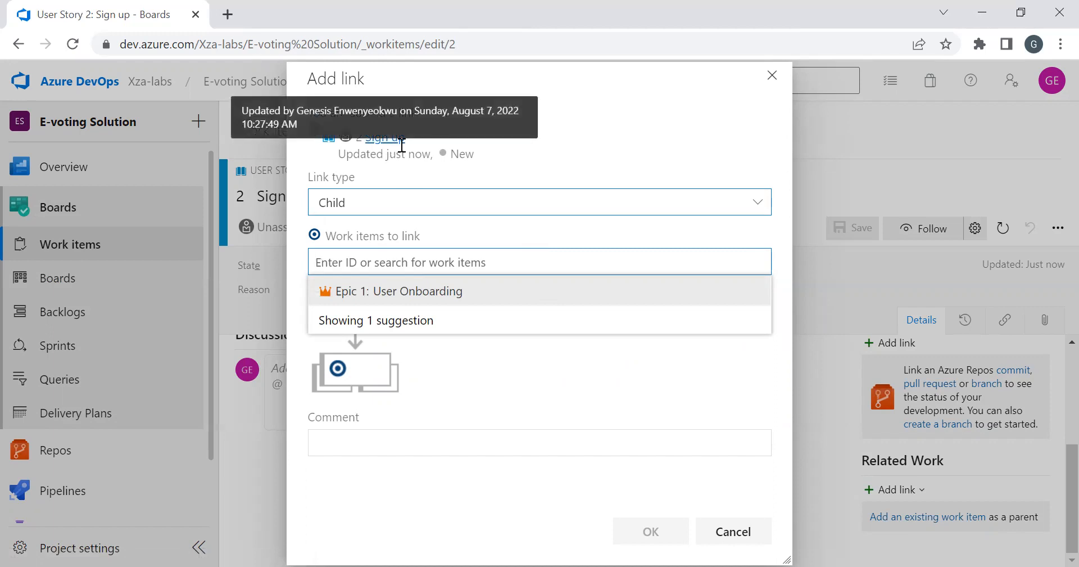
left_click(472, 295)
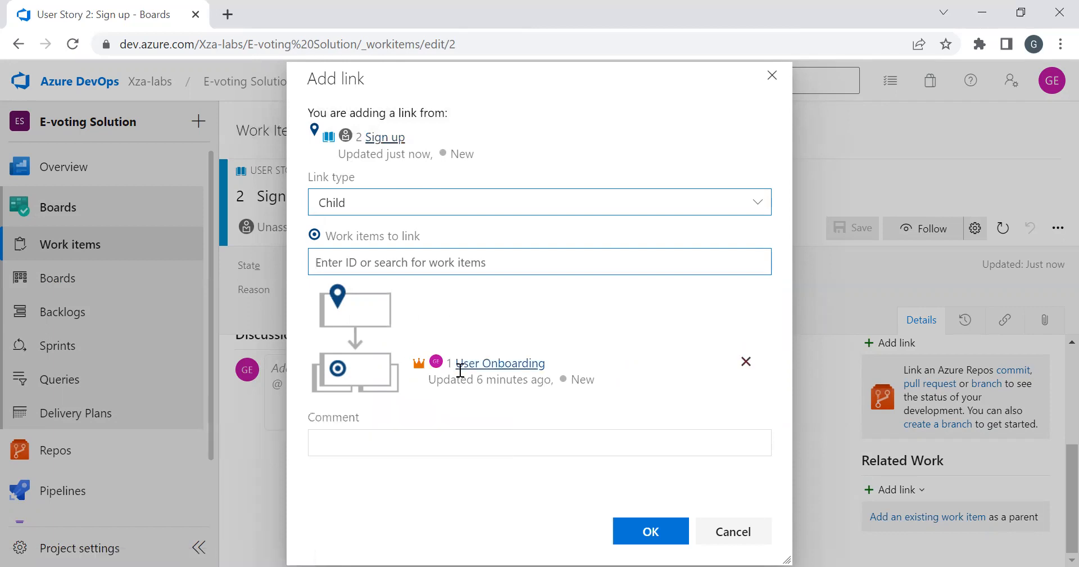
mouse_move(363, 371)
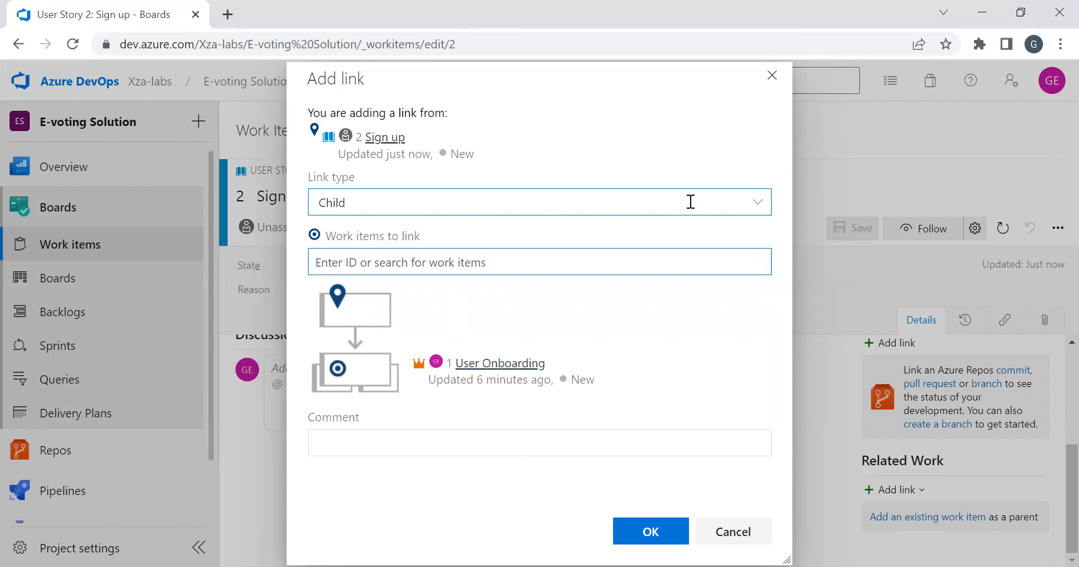
Change the link type to Parent and select the User Onboarding epic as the linked item.
left_click(755, 212)
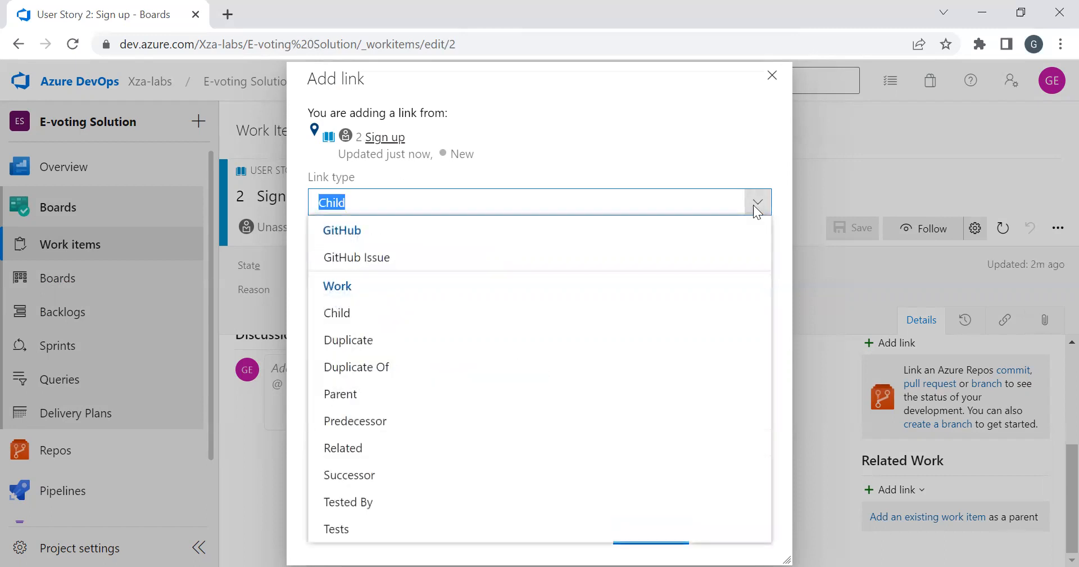
left_click(408, 393)
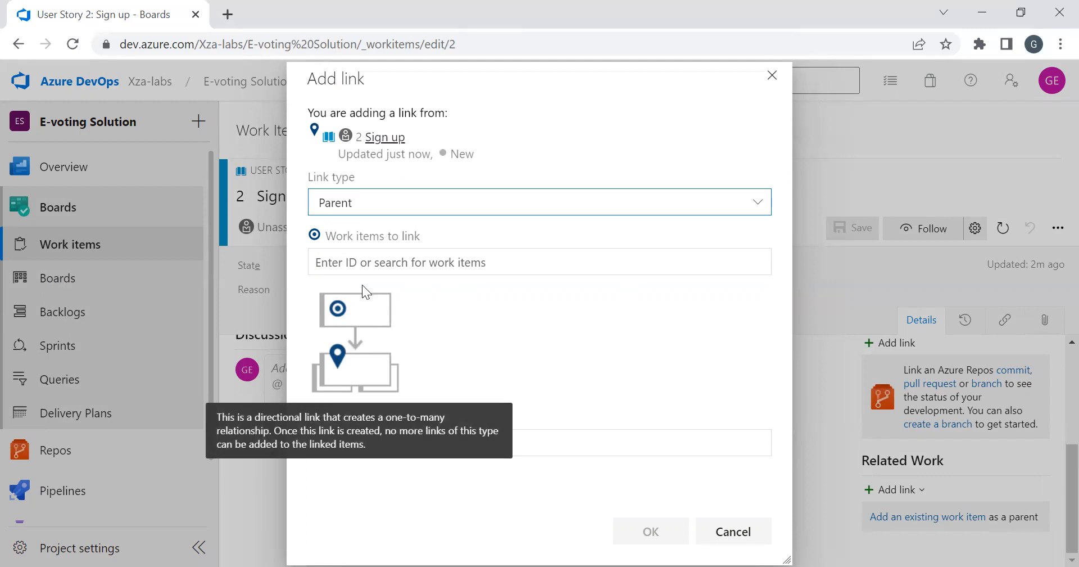
left_click(493, 260)
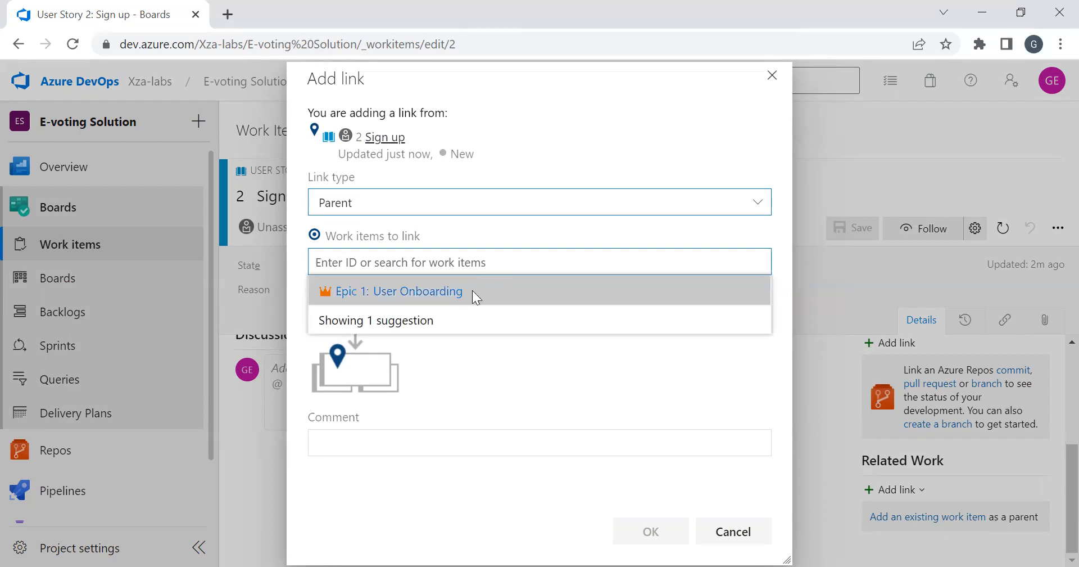
left_click(473, 291)
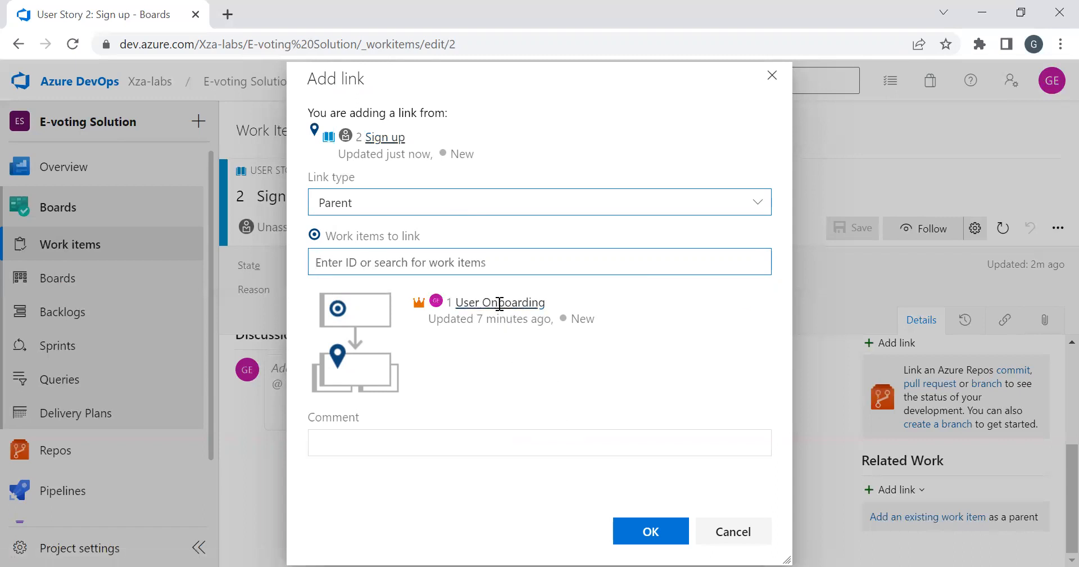
Try the Predecessor link type with the User Onboarding epic as the linked item.
left_click(754, 211)
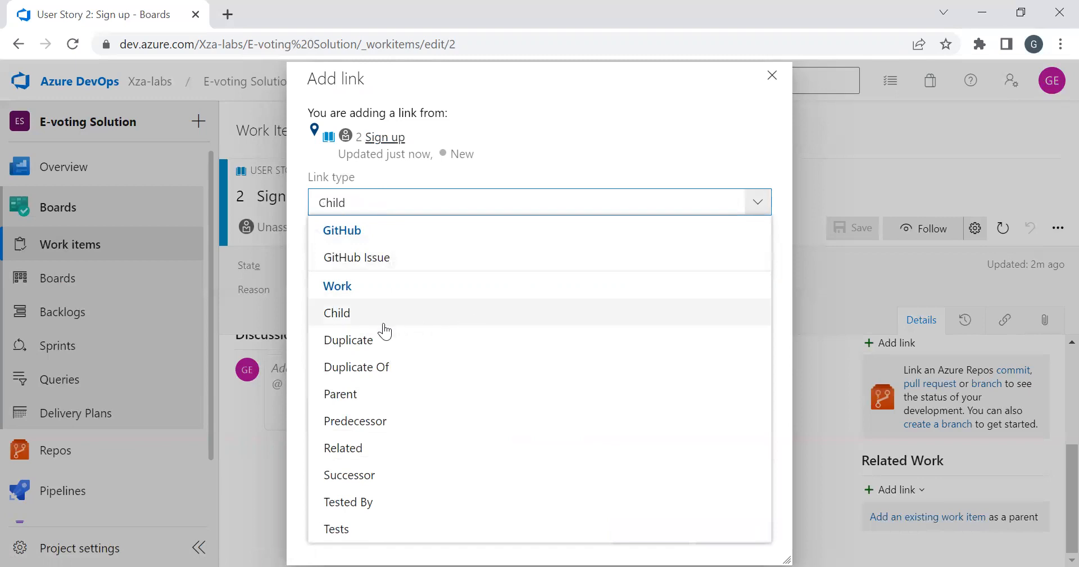
left_click(392, 430)
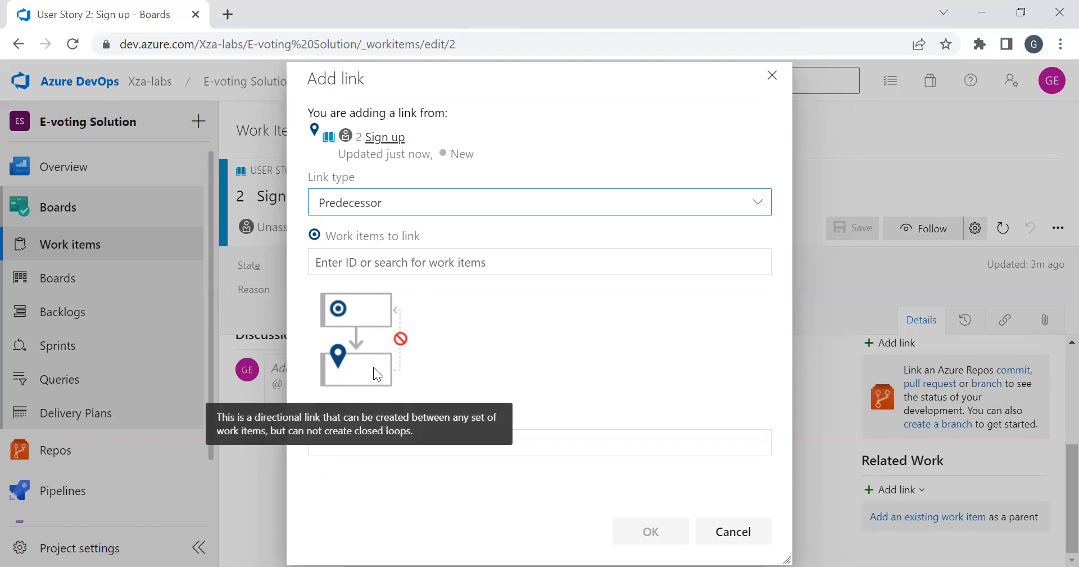
left_click(472, 263)
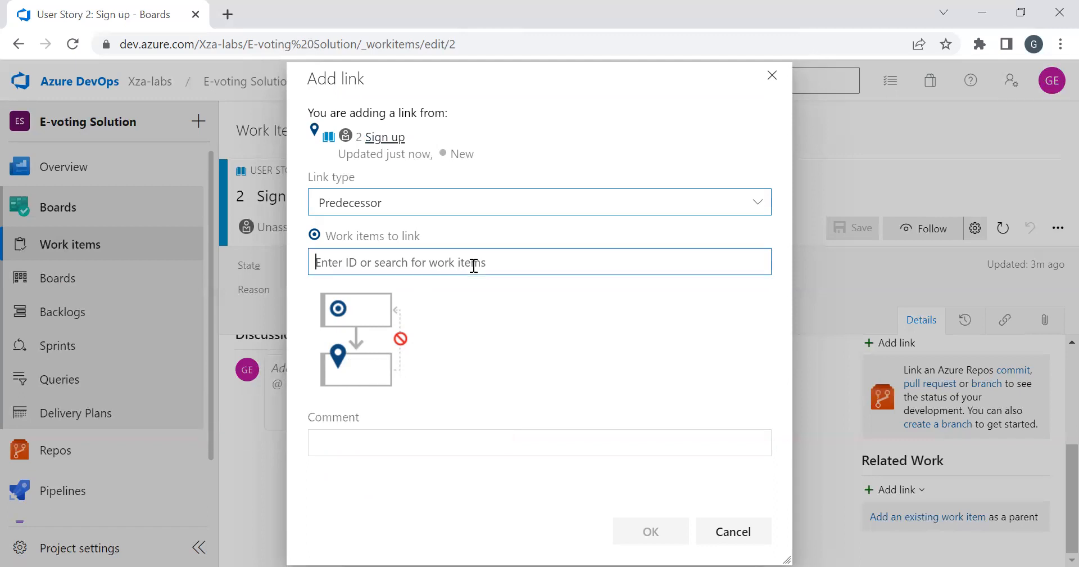
left_click(470, 294)
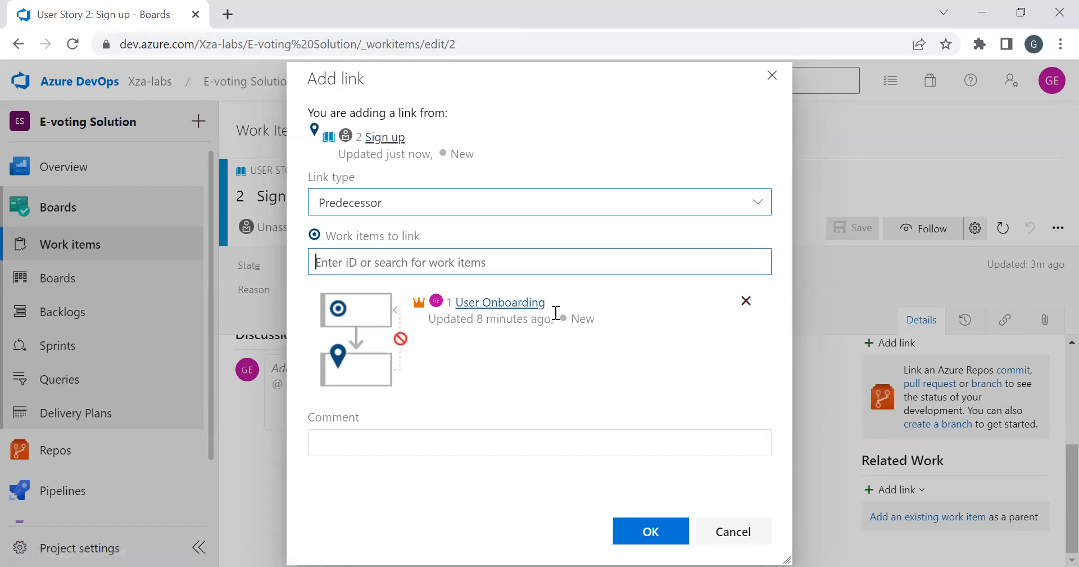
Try the Related link type with the User Onboarding epic as the linked item.
left_click(760, 200)
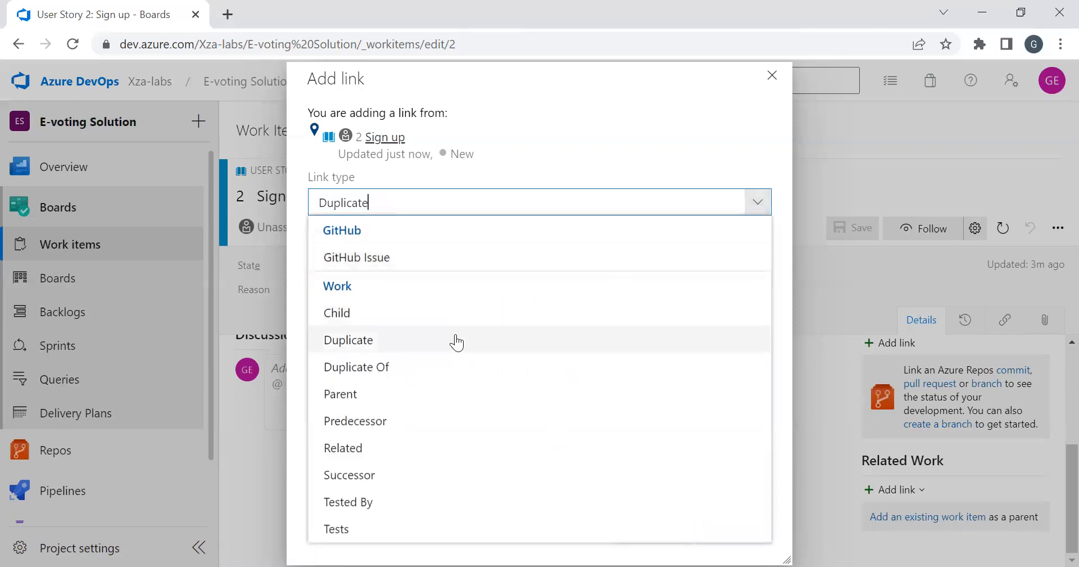
left_click(439, 447)
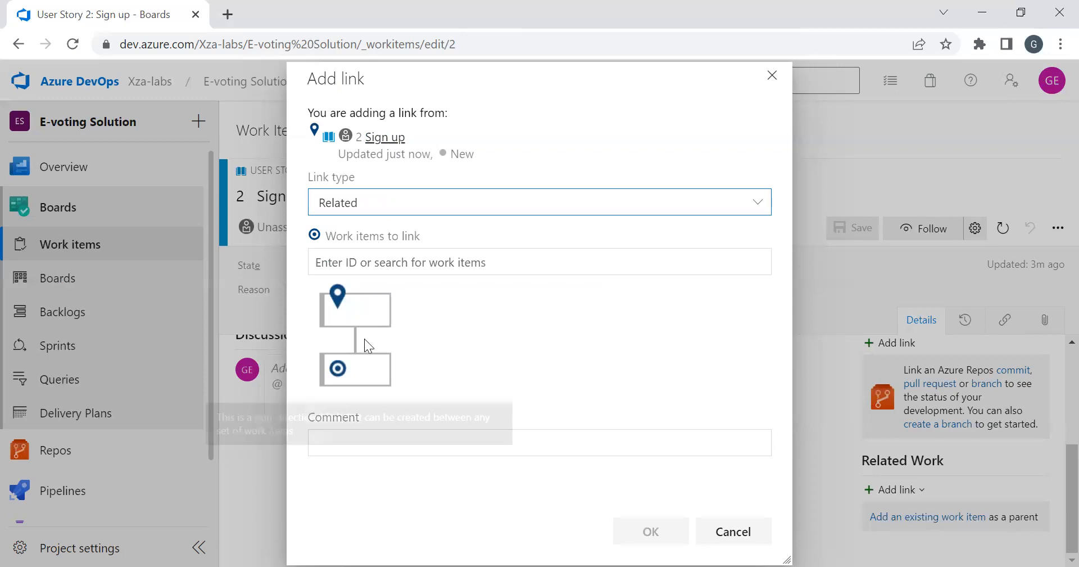
left_click(552, 259)
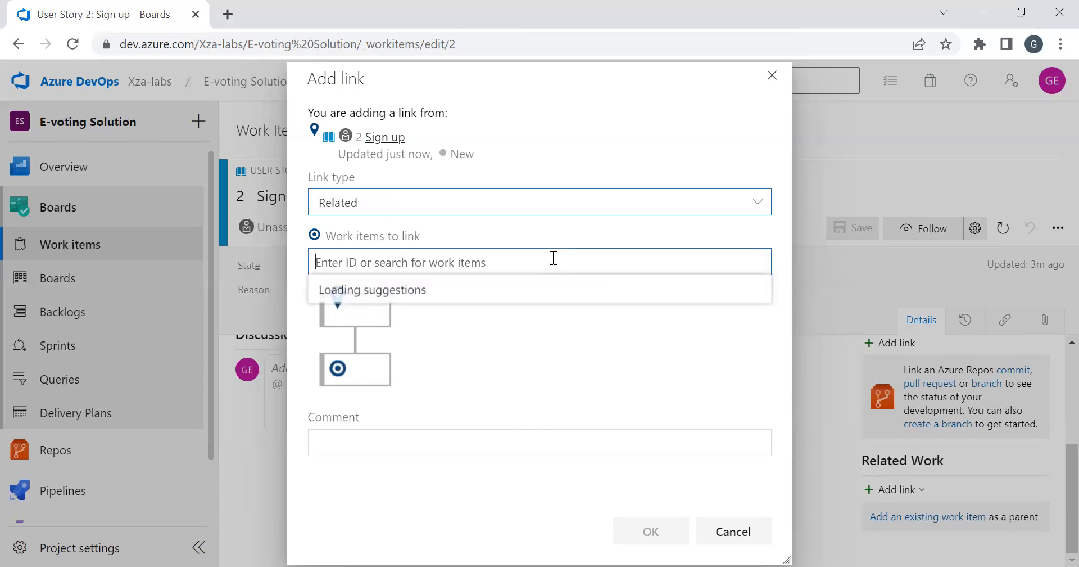
left_click(514, 303)
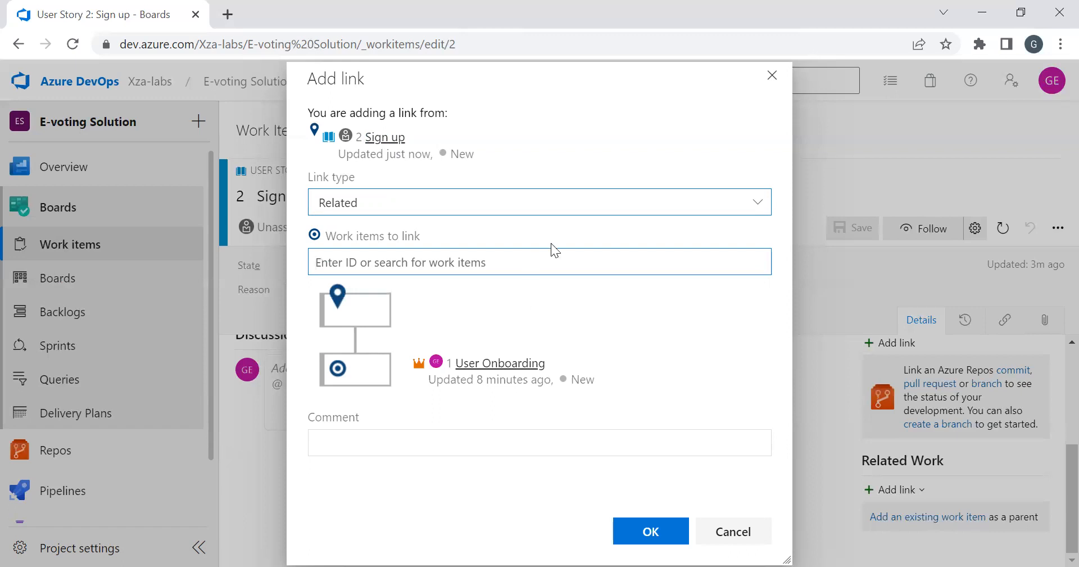
Switch the link type to Tested By and select the User Onboarding epic as the linked item.
left_click(609, 204)
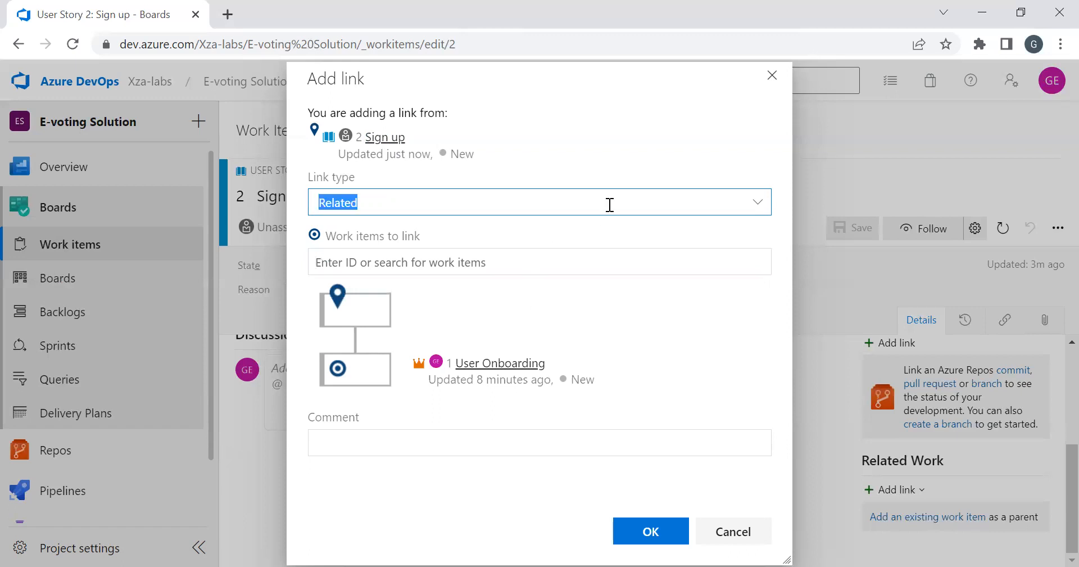
left_click(751, 208)
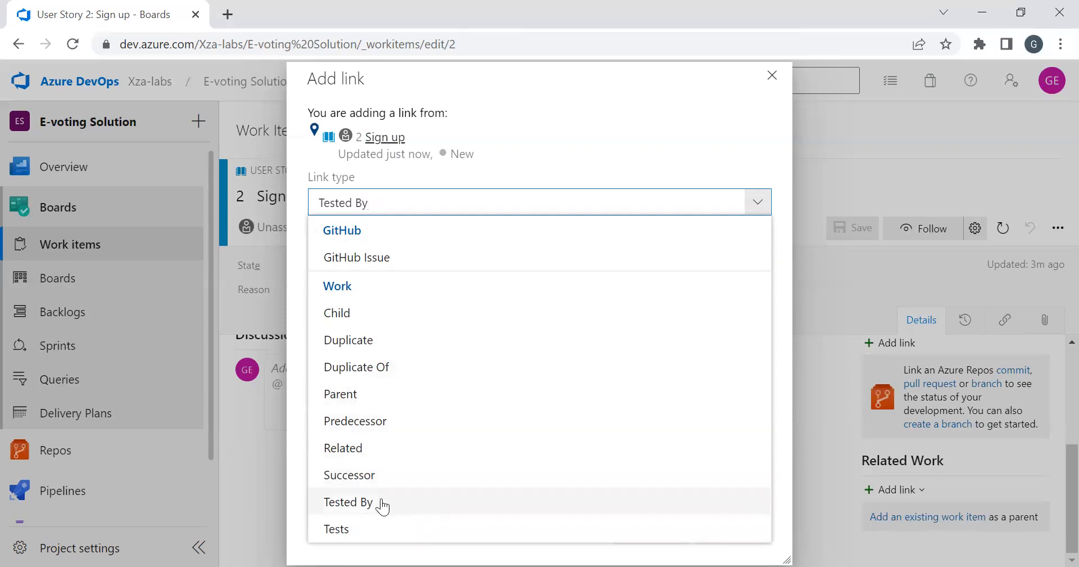
left_click(348, 502)
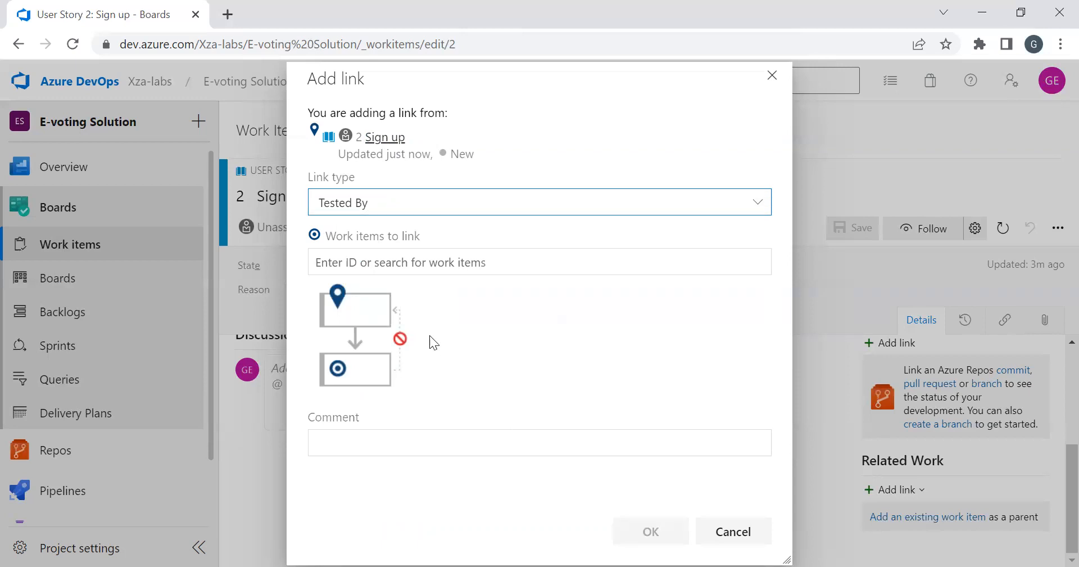
left_click(600, 252)
left_click(581, 296)
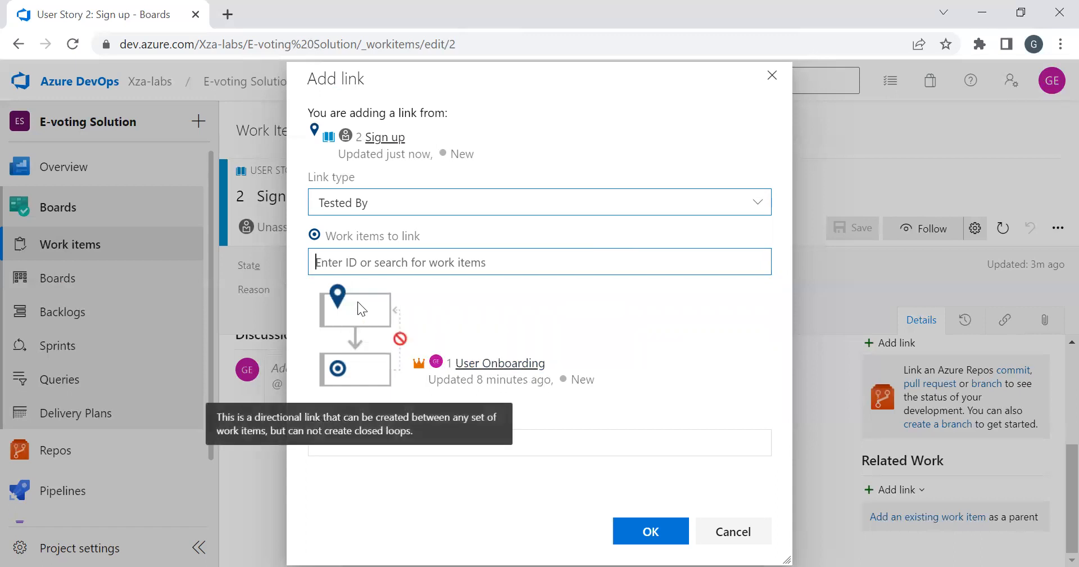
Link the Sign up story to the User Onboarding epic with the Parent link type and save the story.
left_click(745, 219)
type("Child")
left_click(432, 394)
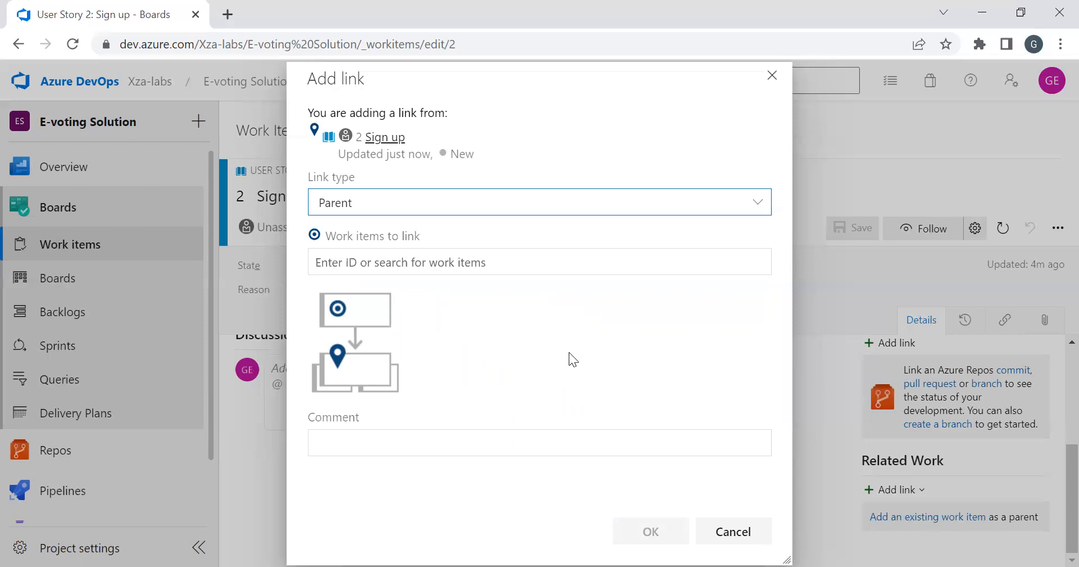
left_click(556, 259)
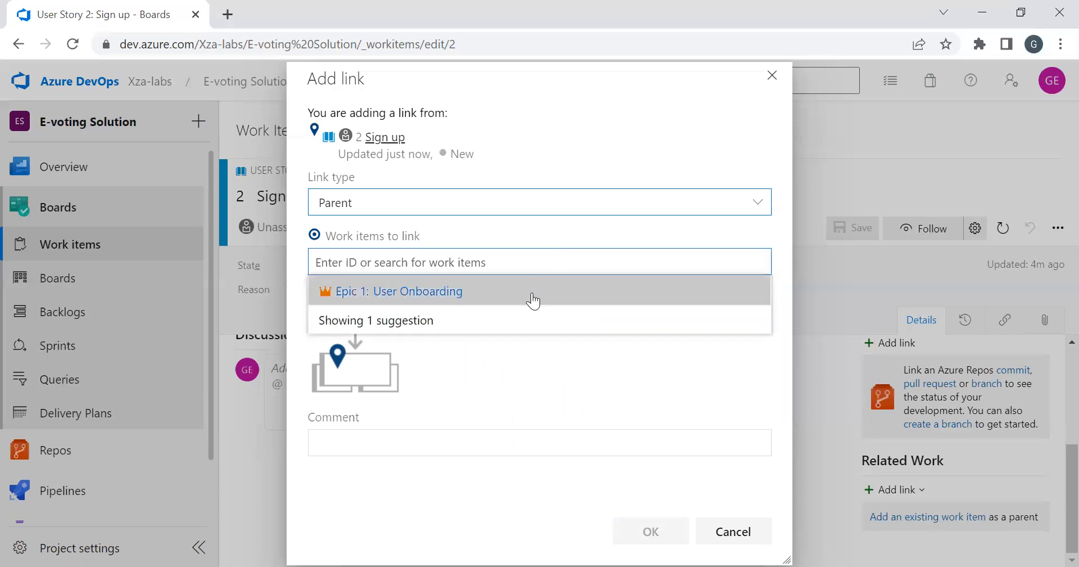
left_click(532, 298)
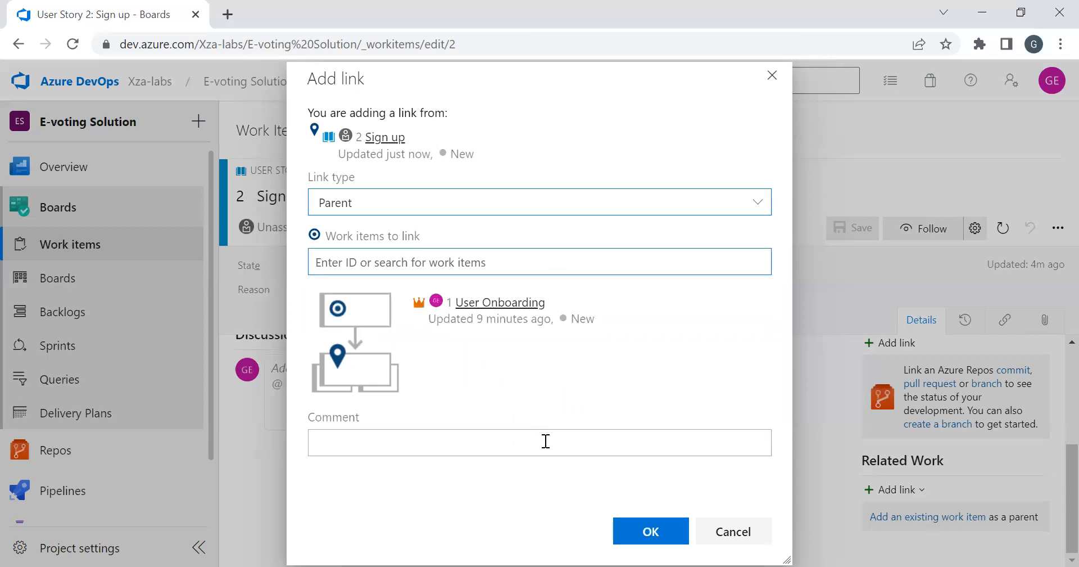
left_click(658, 534)
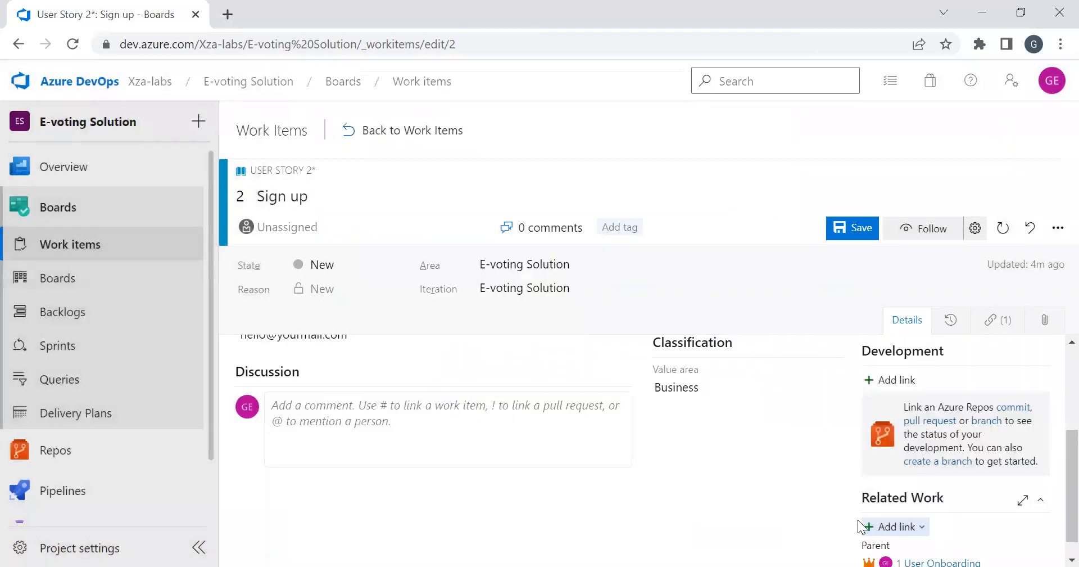
scroll(858, 520, "down", 1)
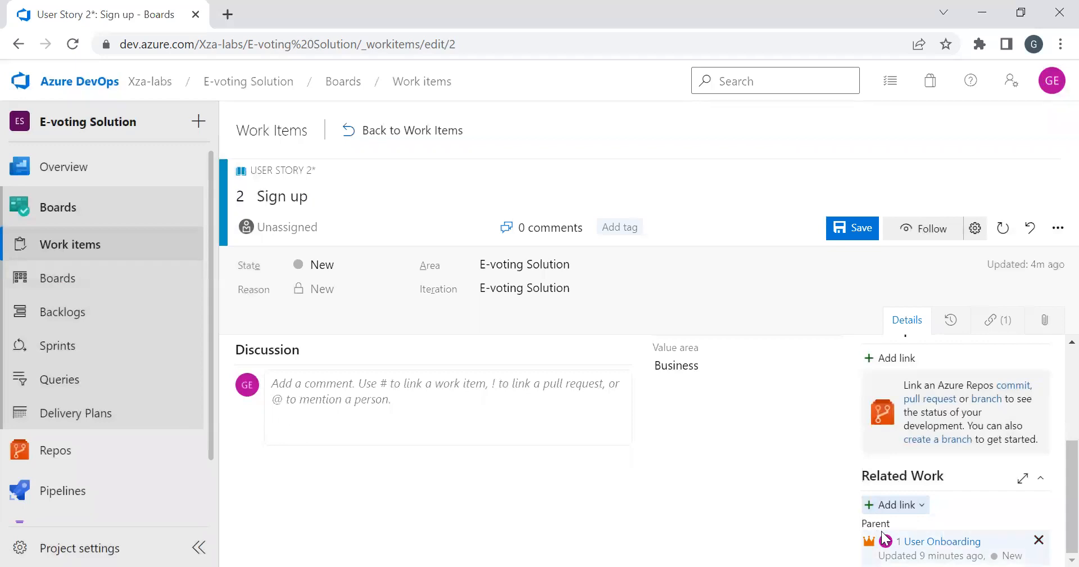
scroll(655, 490, "up", 2)
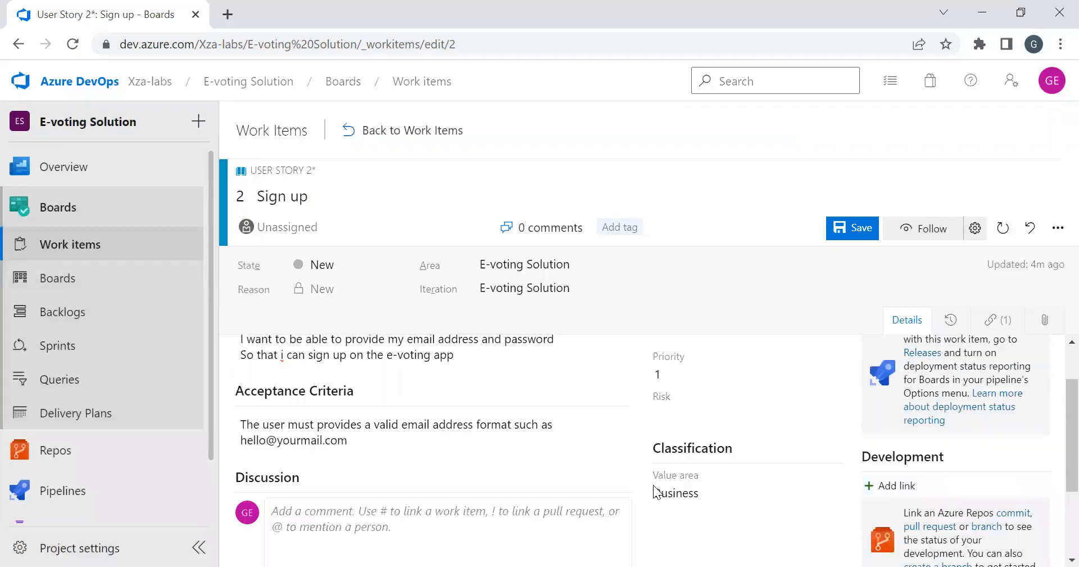
scroll(655, 492, "up", 1)
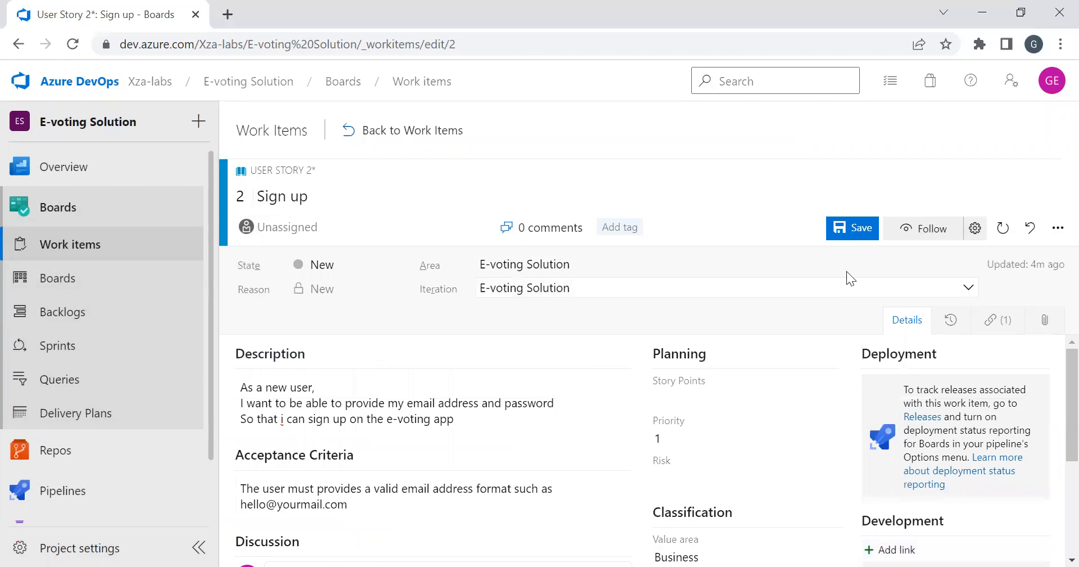
left_click(843, 226)
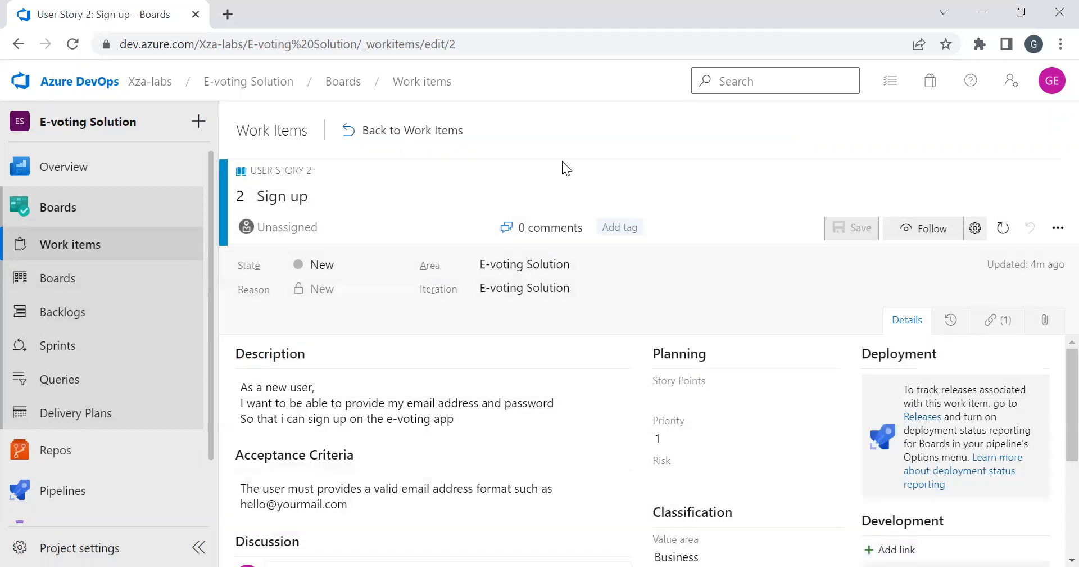
Open the User Onboarding epic, check its related work for the child story, and return to the work items list with nothing selected.
left_click(448, 137)
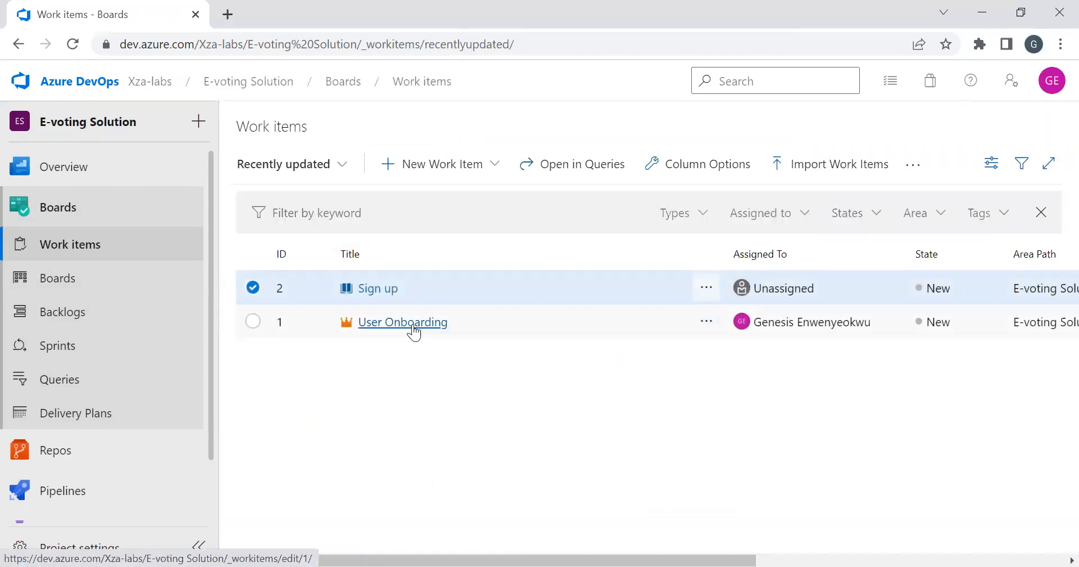
left_click(413, 324)
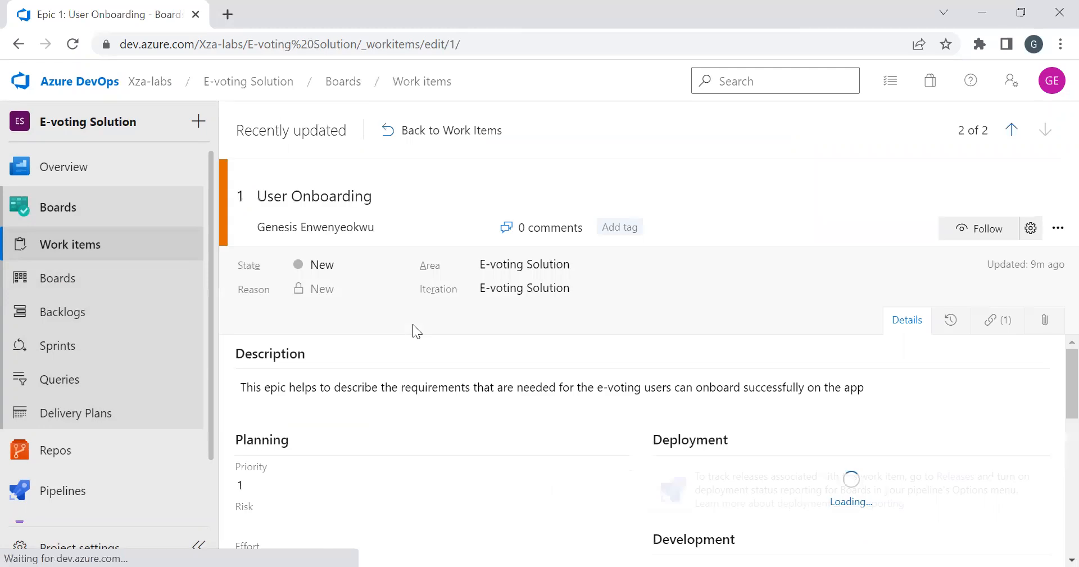
scroll(588, 457, "down", 5)
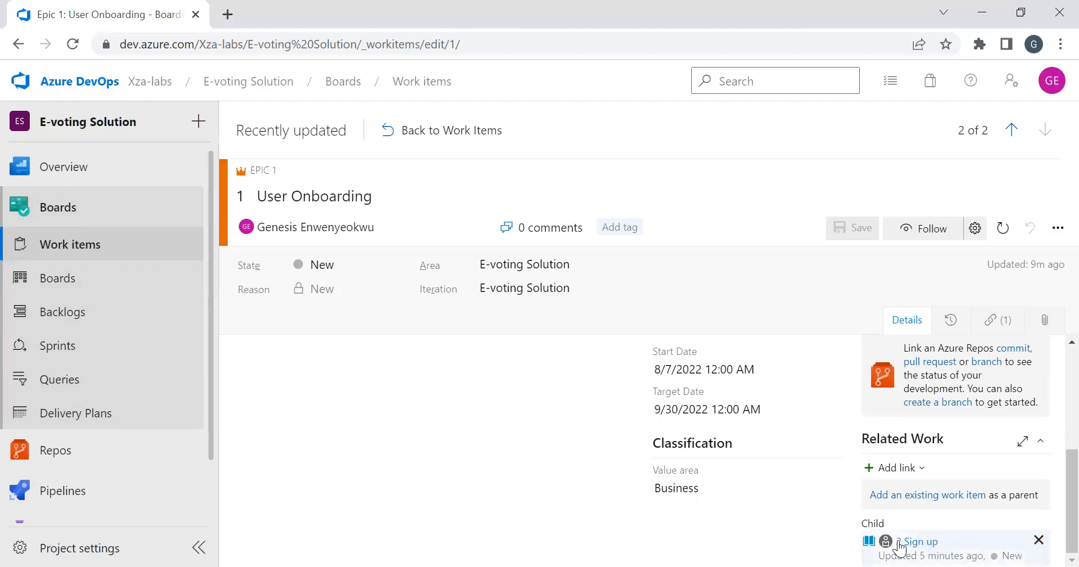
scroll(415, 341, "up", 5)
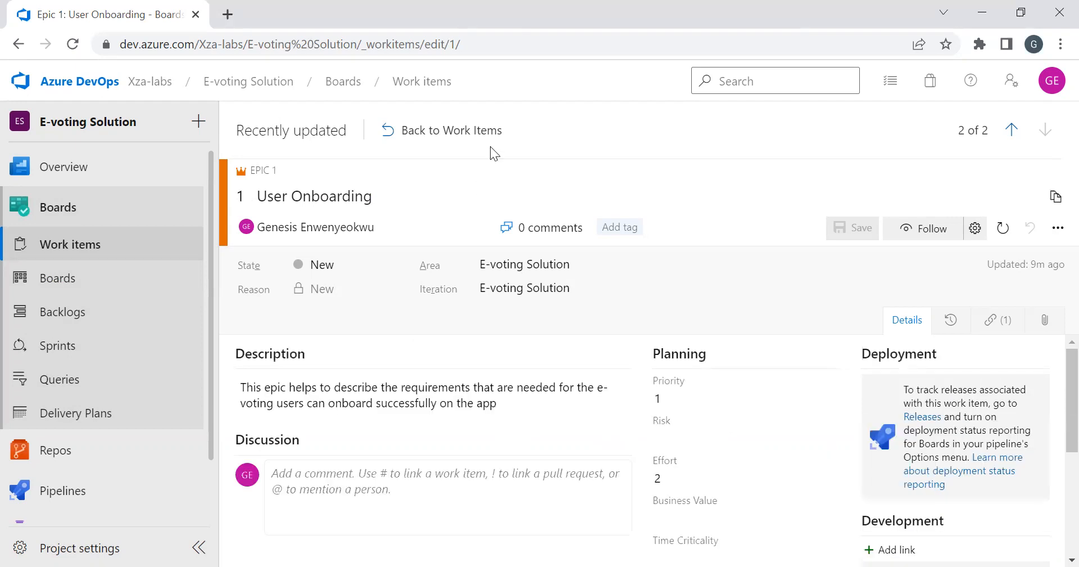
left_click(449, 130)
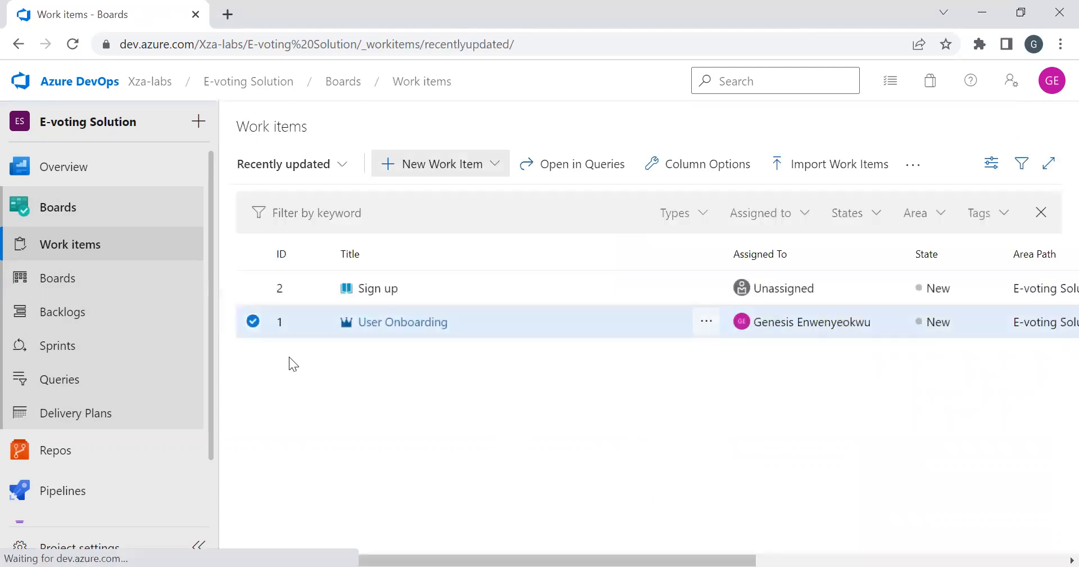
left_click(253, 321)
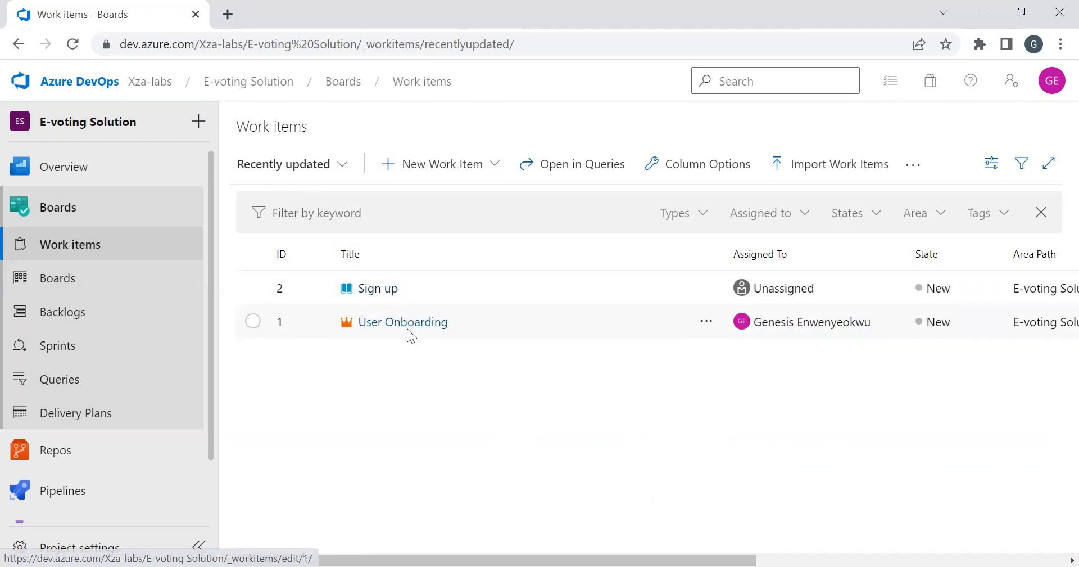
Create a Feature work item titled "Create Account" and save it.
left_click(439, 169)
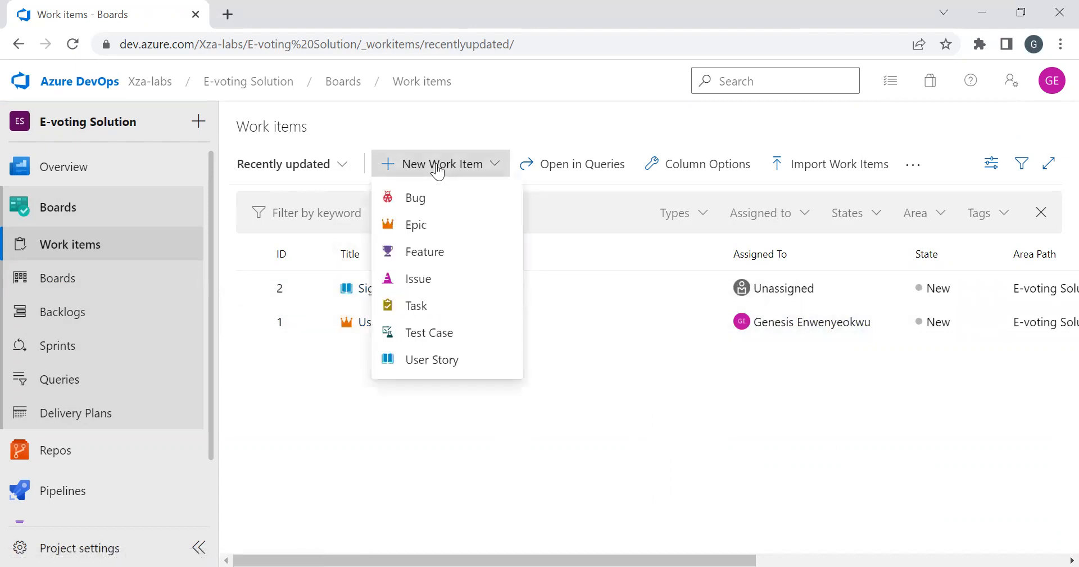
left_click(456, 258)
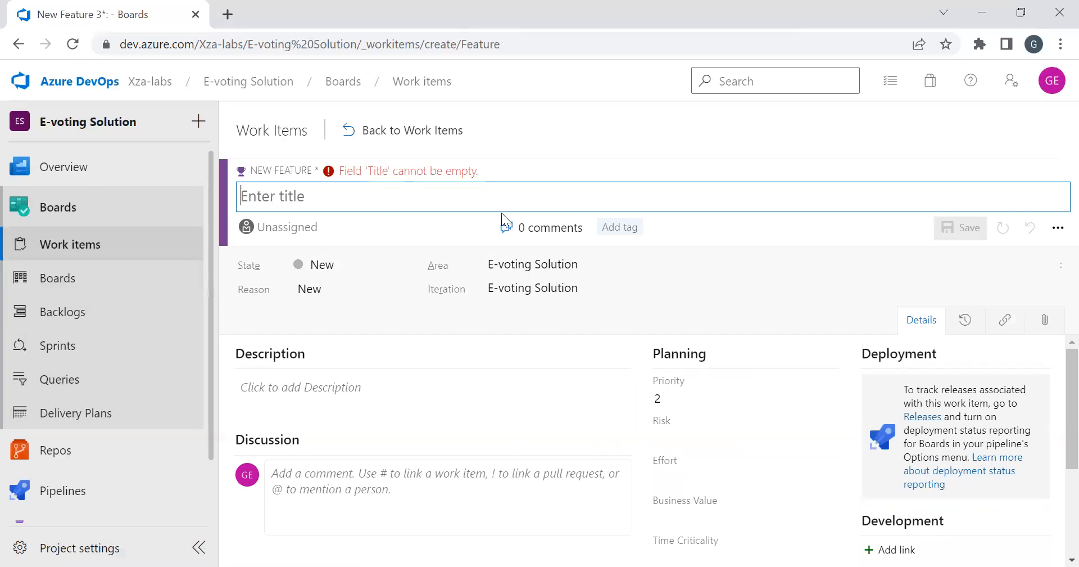
type("Crea")
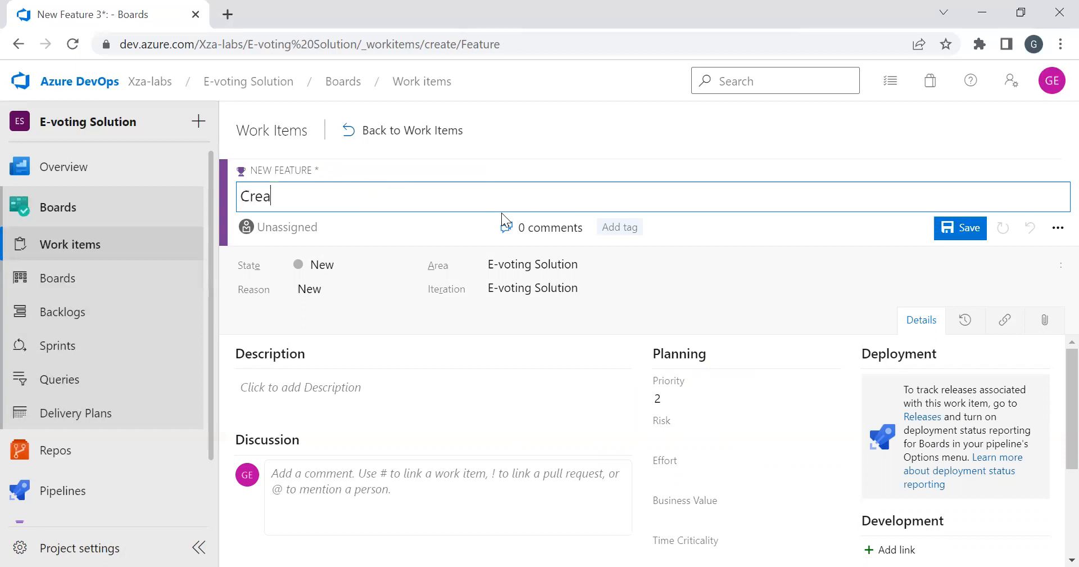
type("te Accoun")
key("BackSpace")
type("ccount")
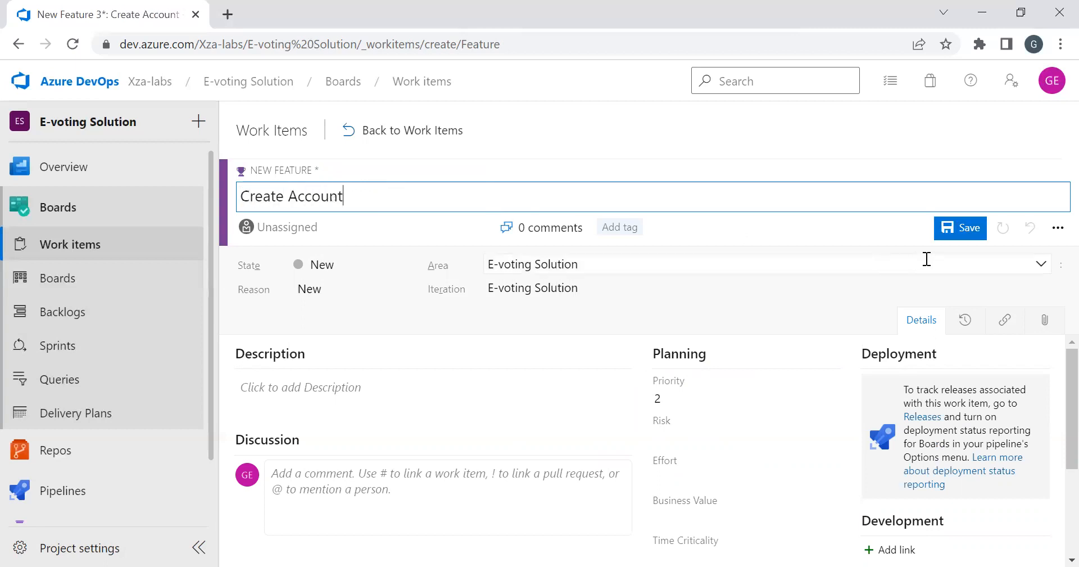
left_click(964, 225)
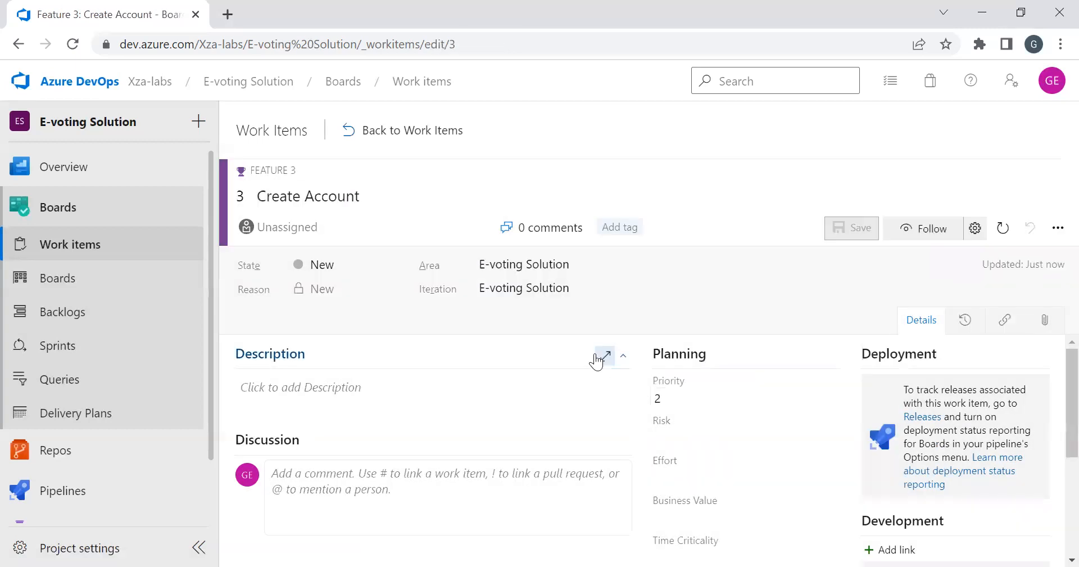
scroll(598, 360, "down", 3)
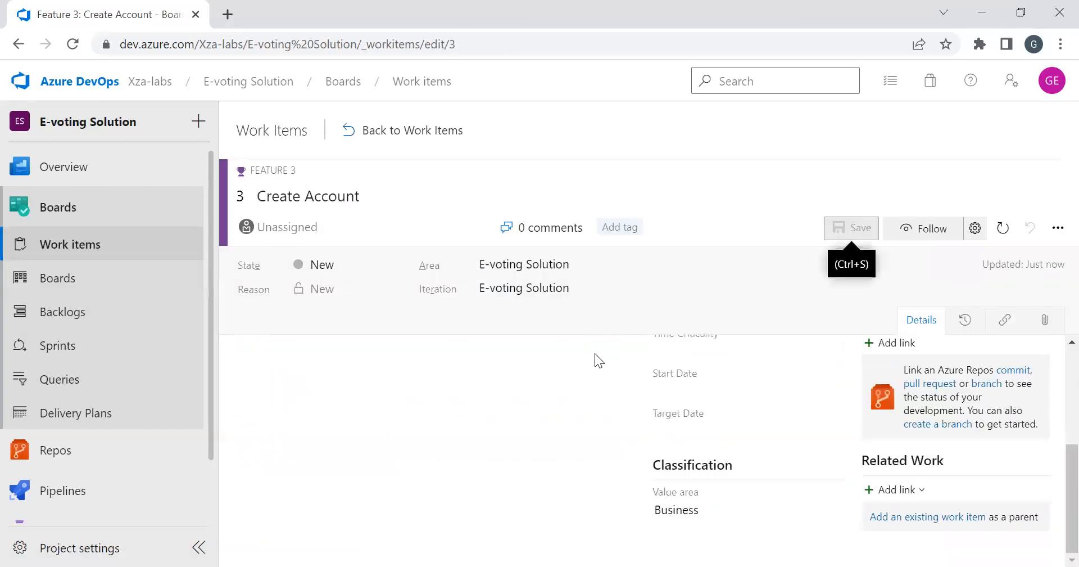
left_click(898, 490)
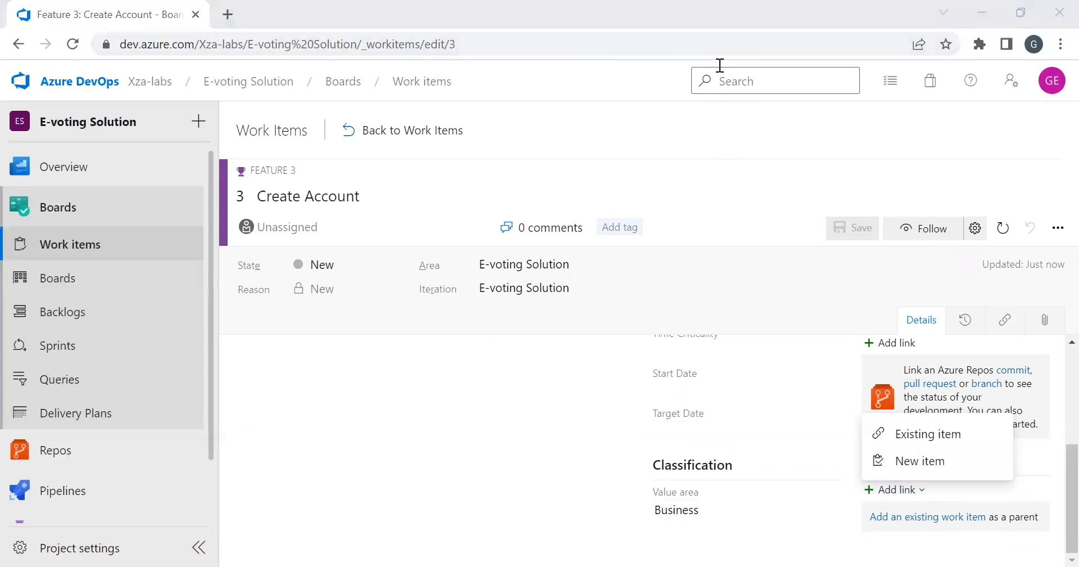
left_click(551, 425)
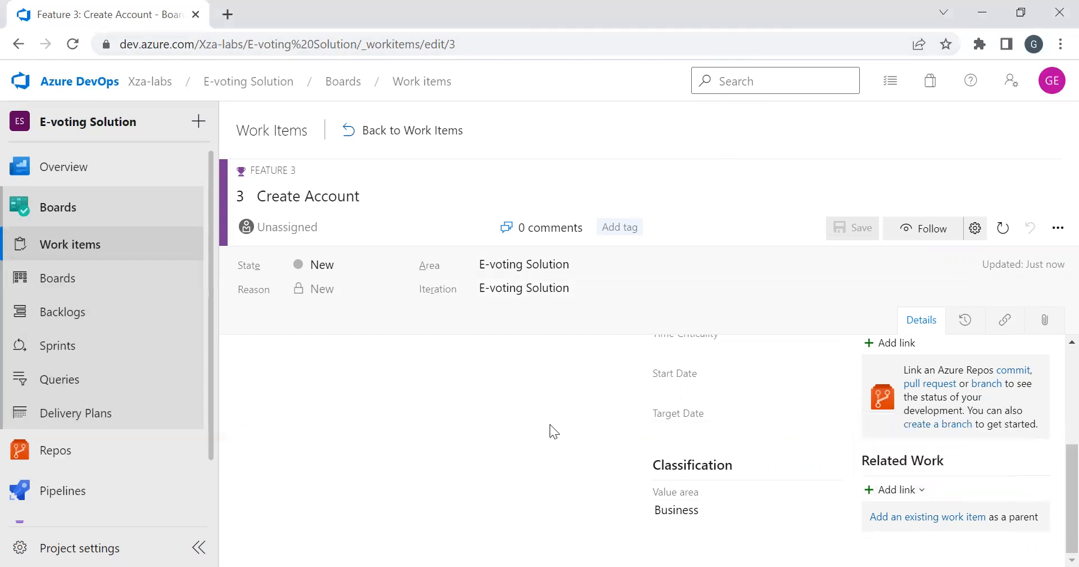